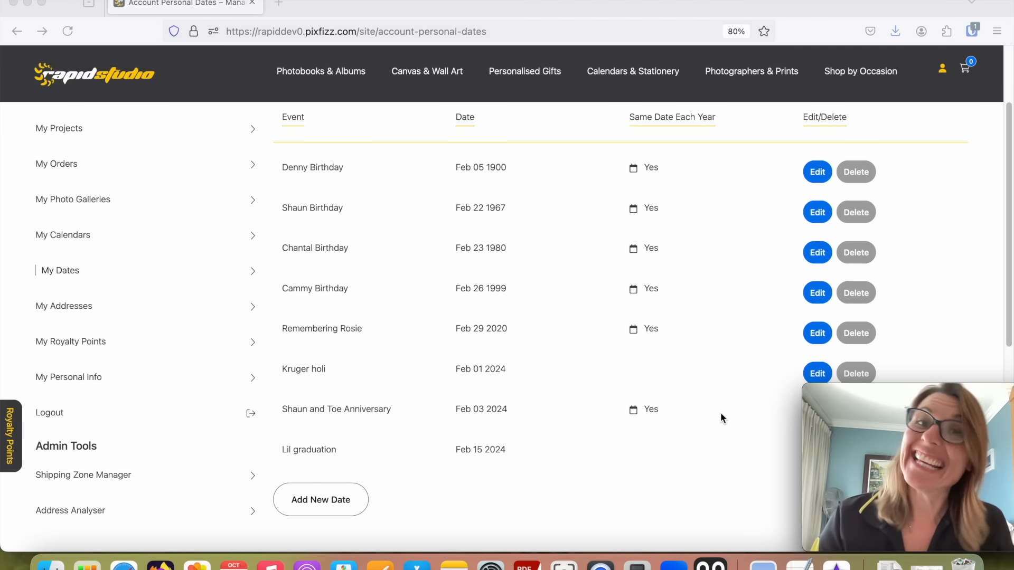
Start a new personal date and name the event with the couple's first names followed by "wedding anniversary".
click(324, 502)
click(322, 503)
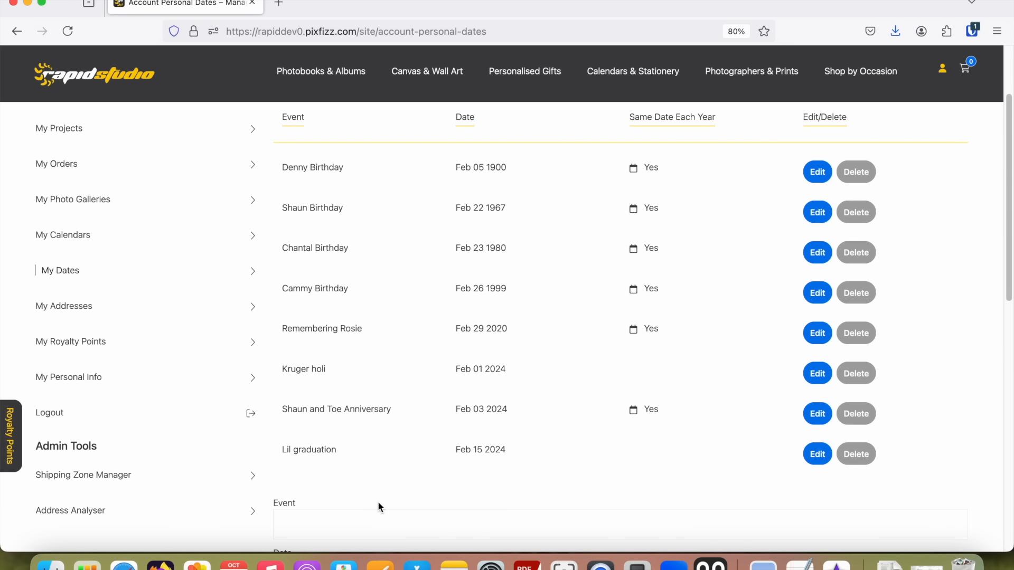
scroll(378, 501, down, 5)
click(358, 306)
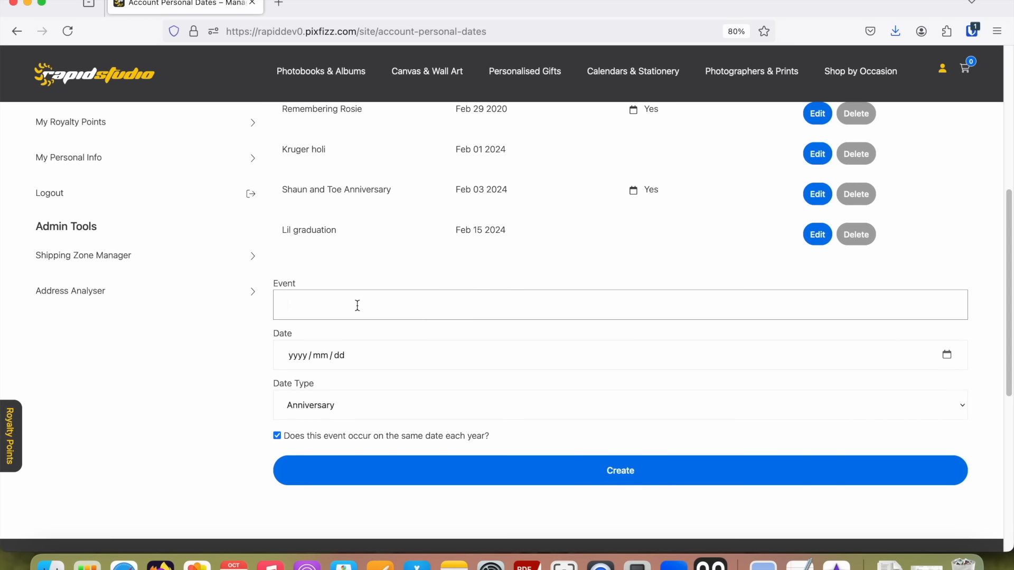
text(De)
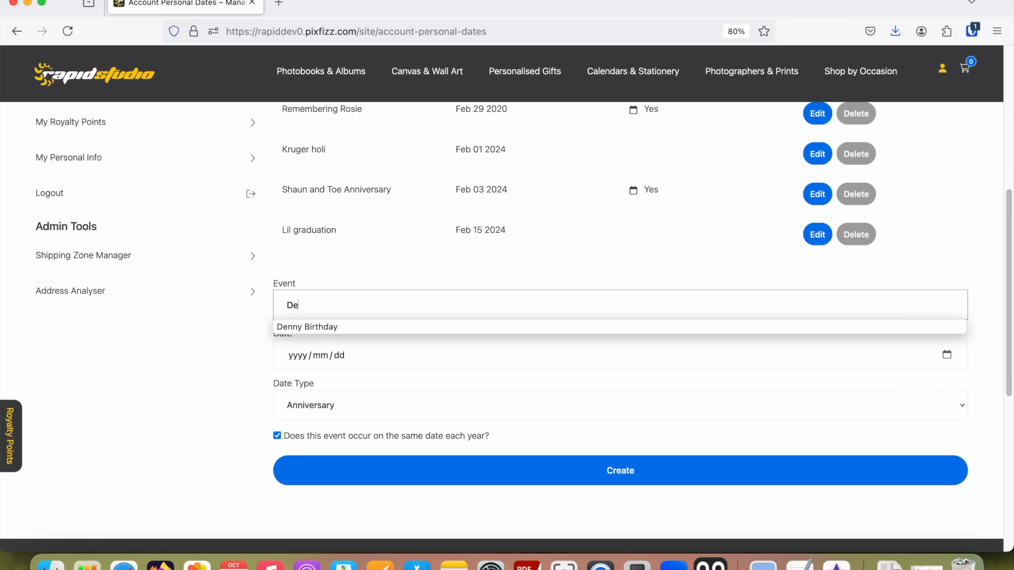
text(nny and Ia)
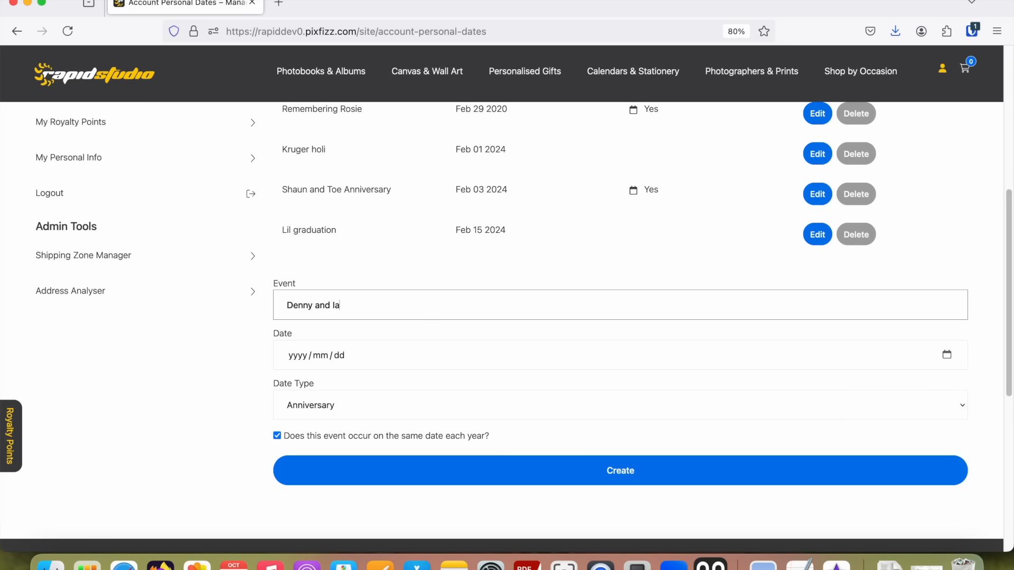
text(n wedding anniversar)
text(y)
key(Tab)
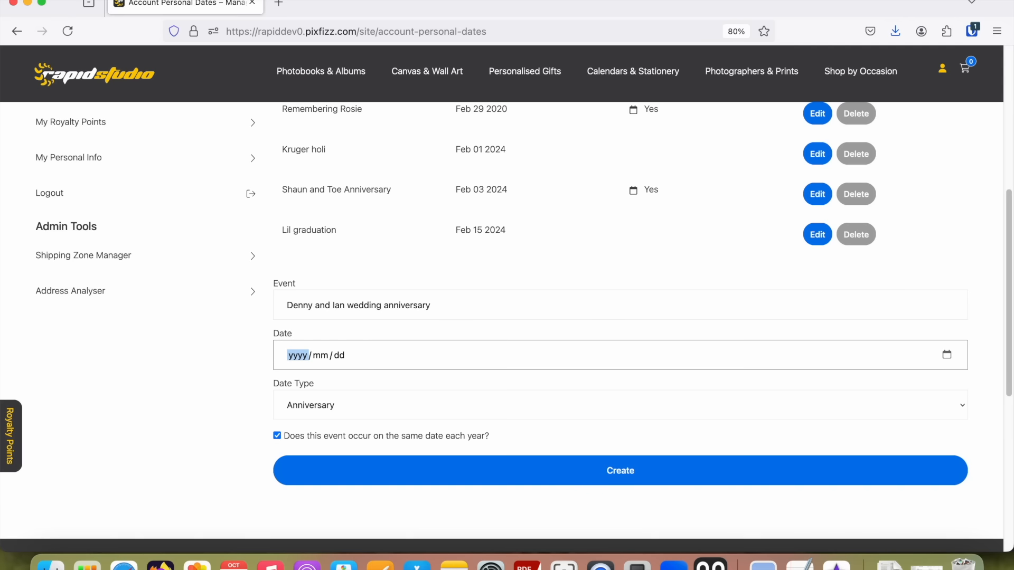
Set the event date to 1968/02/06 with the Anniversary date type, and create the yearly recurring entry.
text(19)
text(68)
key(Tab)
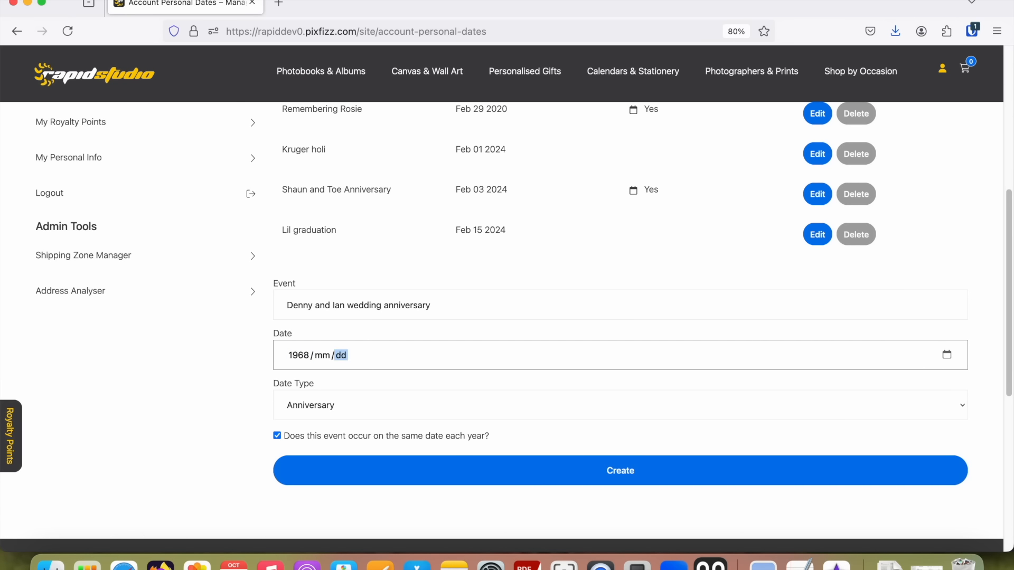
key(shift+Tab)
text(02 / 0)
click(350, 404)
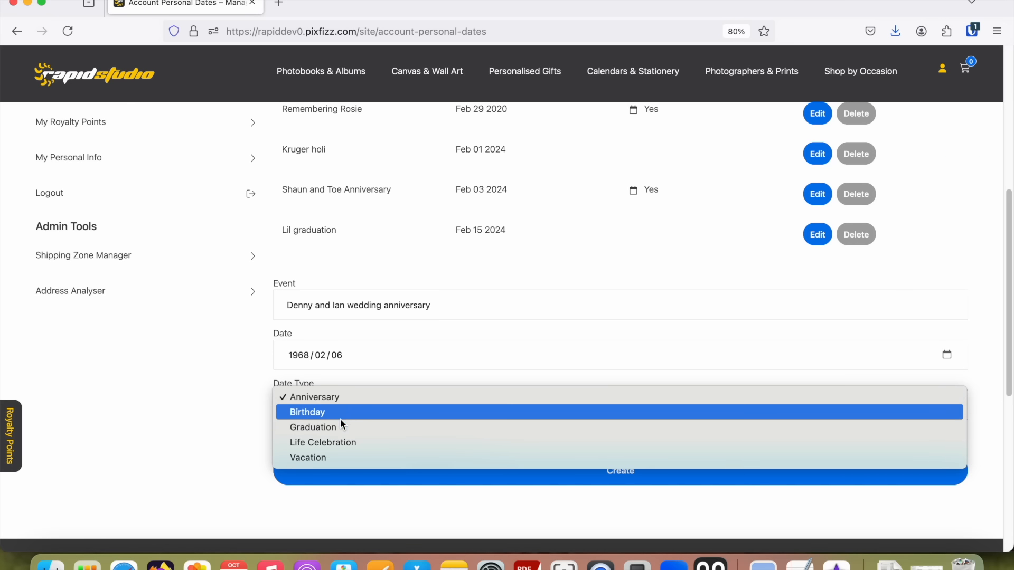
click(345, 397)
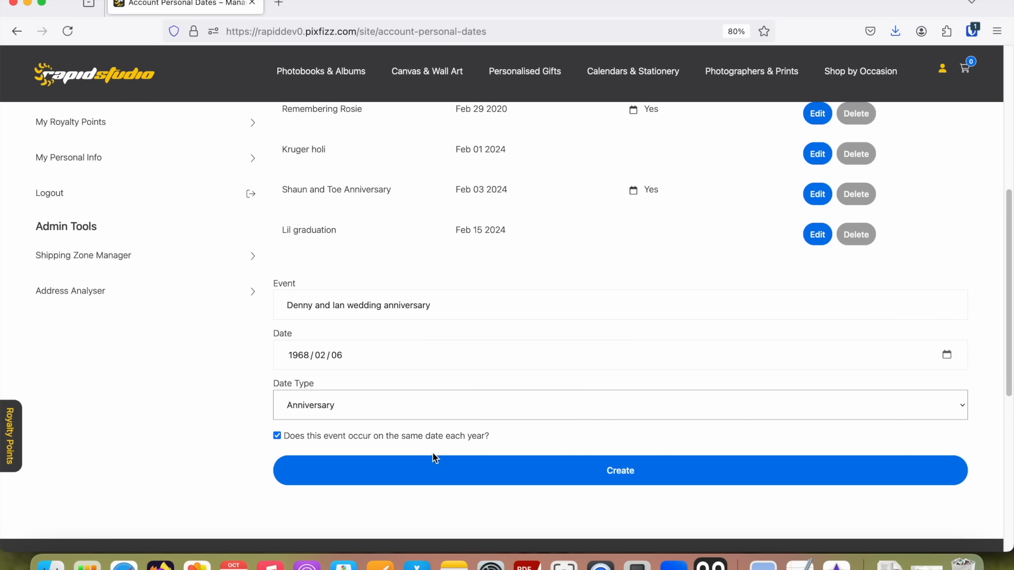
click(614, 476)
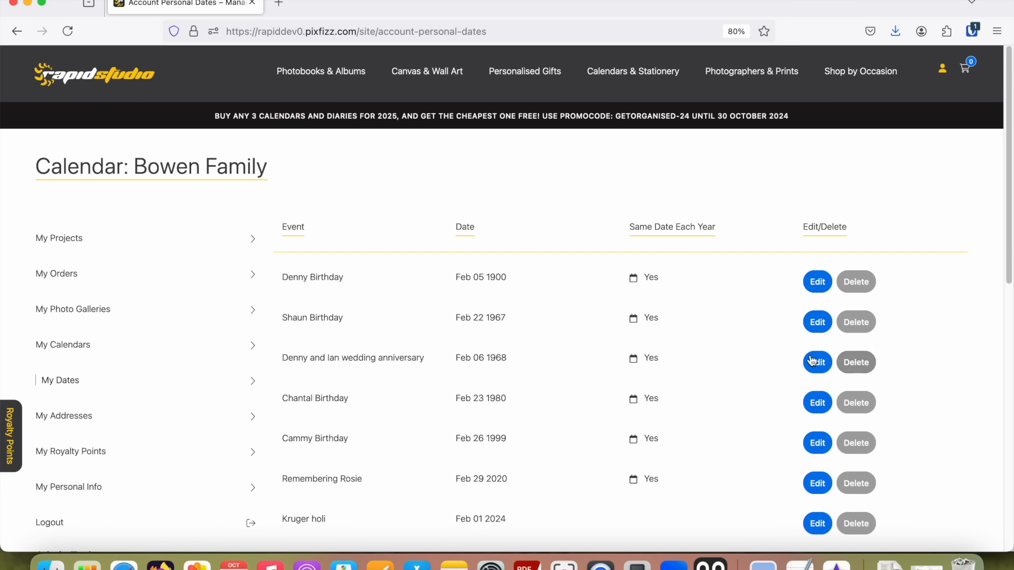
scroll(767, 355, down, 3)
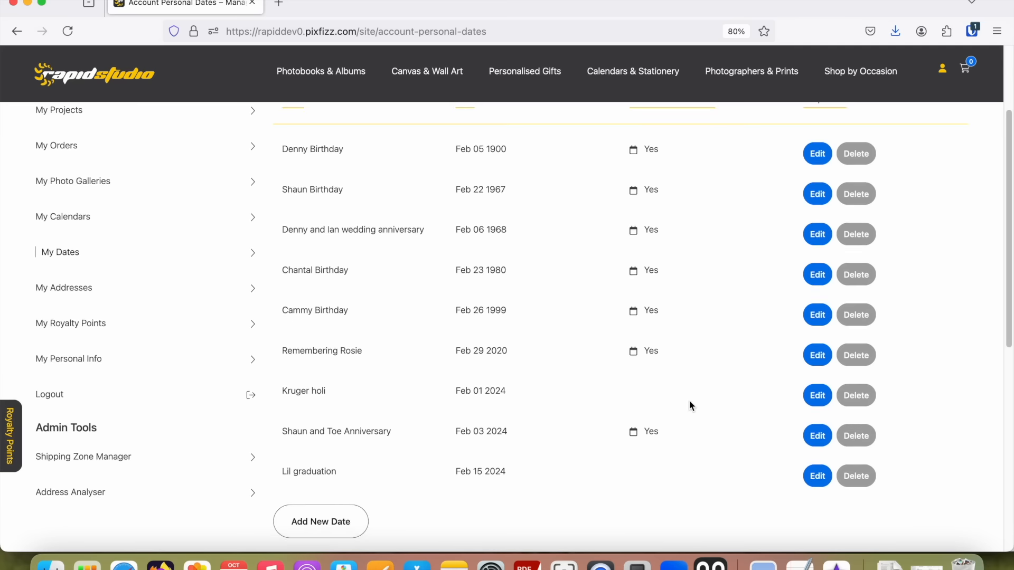
scroll(689, 401, up, 1)
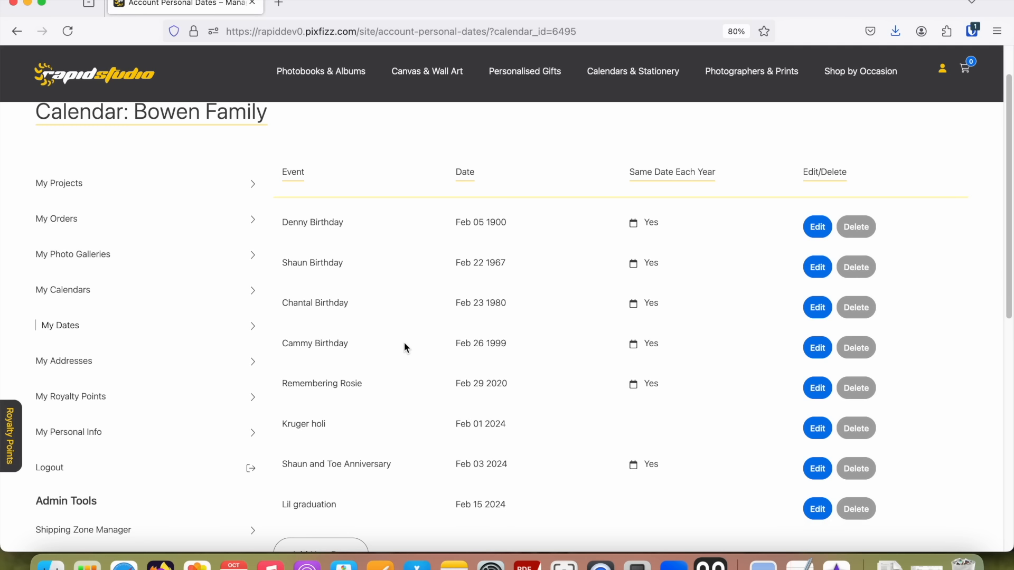
Open the Calendars product page from the Calendars & Stationery range.
click(600, 564)
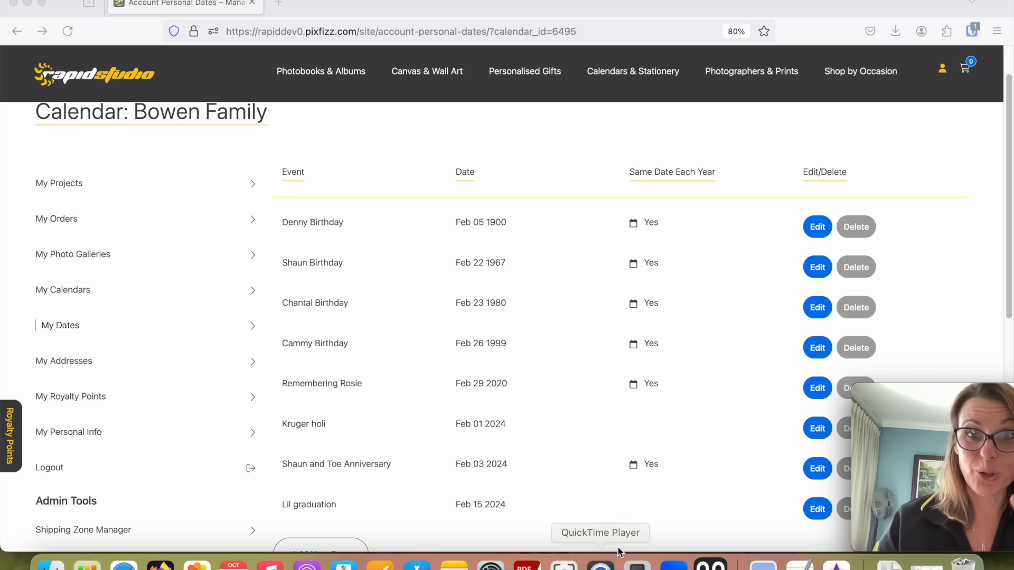
click(624, 71)
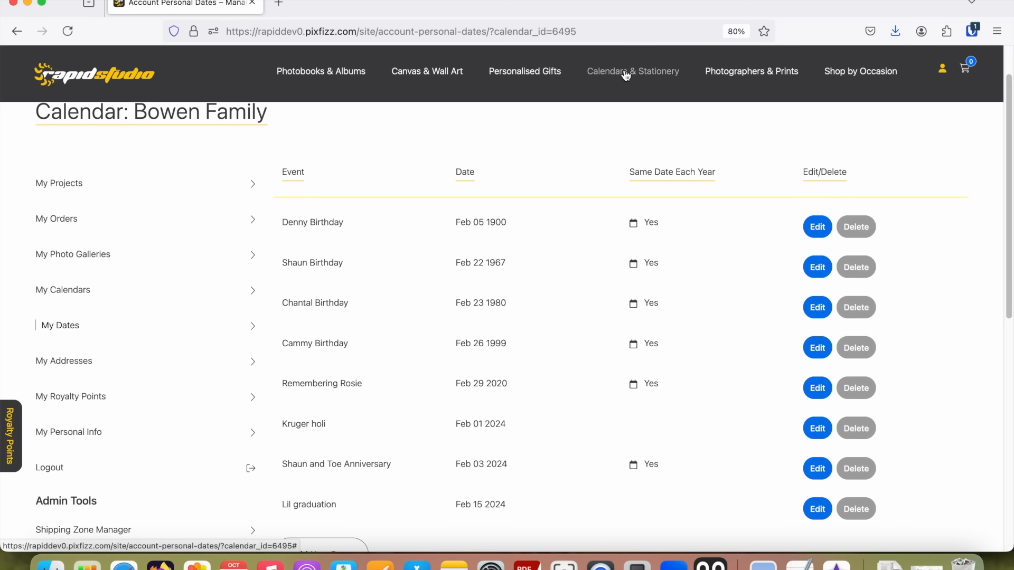
mouse_move(625, 75)
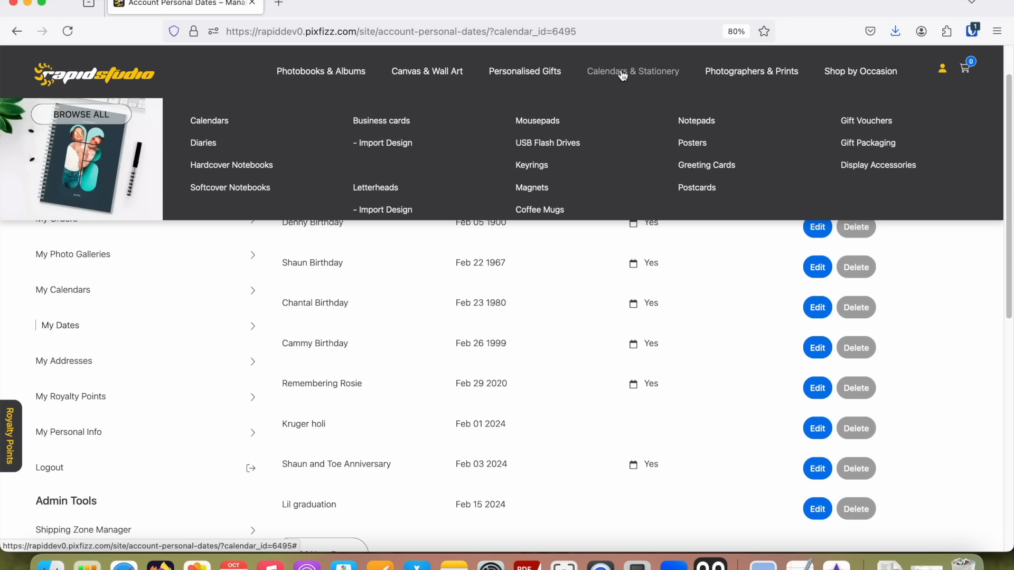
click(210, 124)
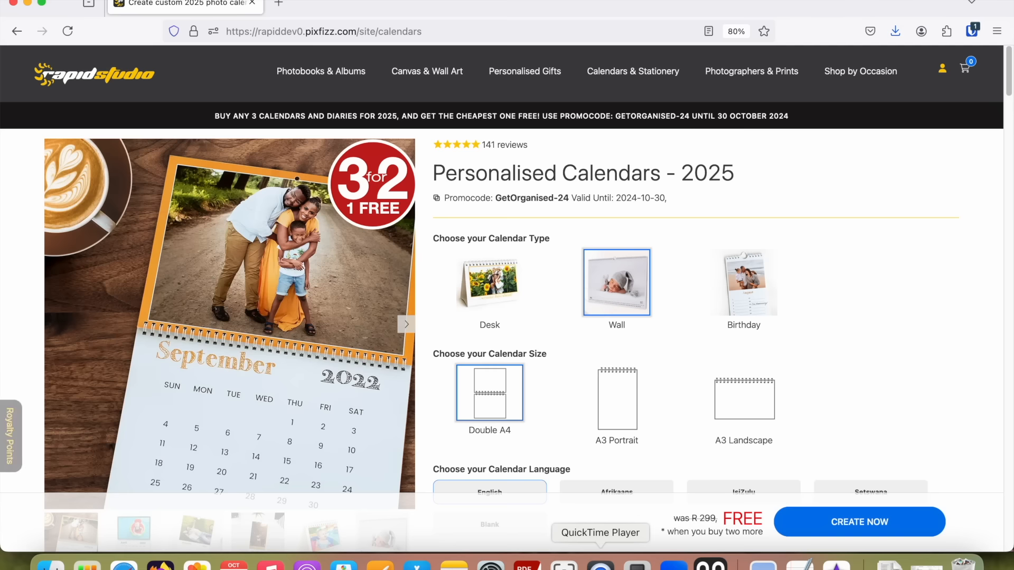
click(600, 564)
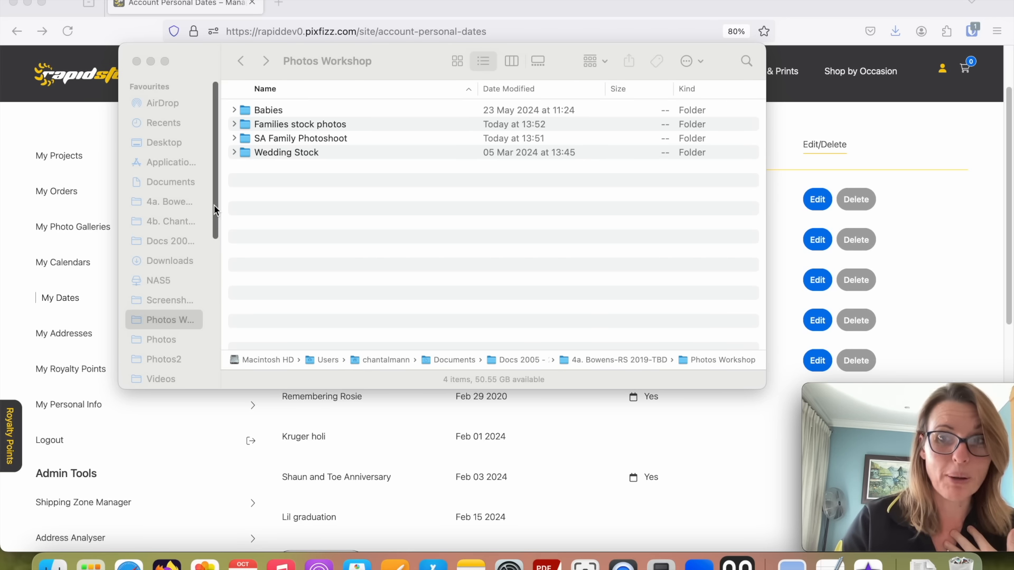
In Finder, open the SA Family Photoshoot folder inside Photos Workshop and show its photos as icons.
click(306, 135)
double_click(306, 135)
scroll(306, 219, down, 5)
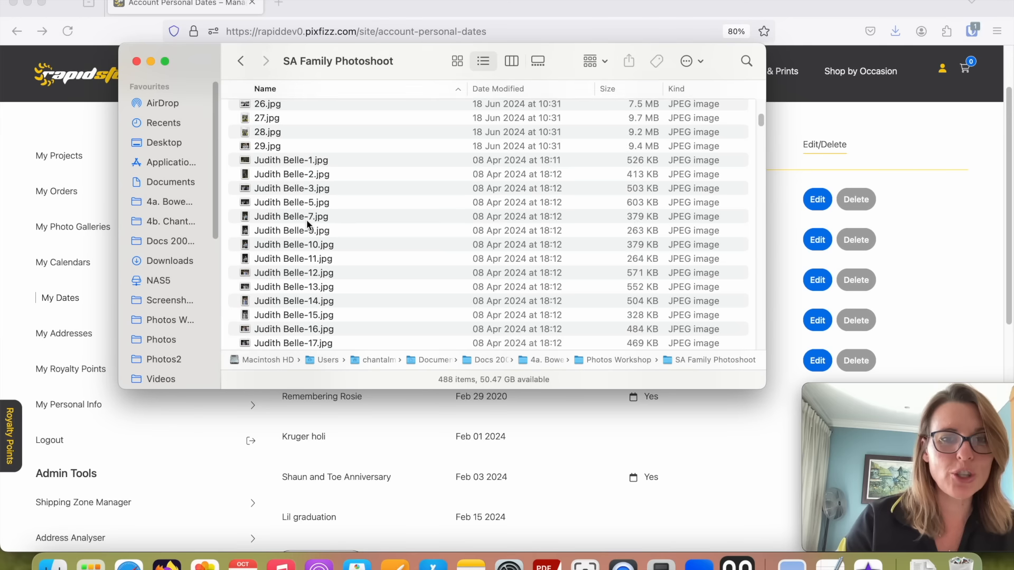
scroll(307, 223, down, 10)
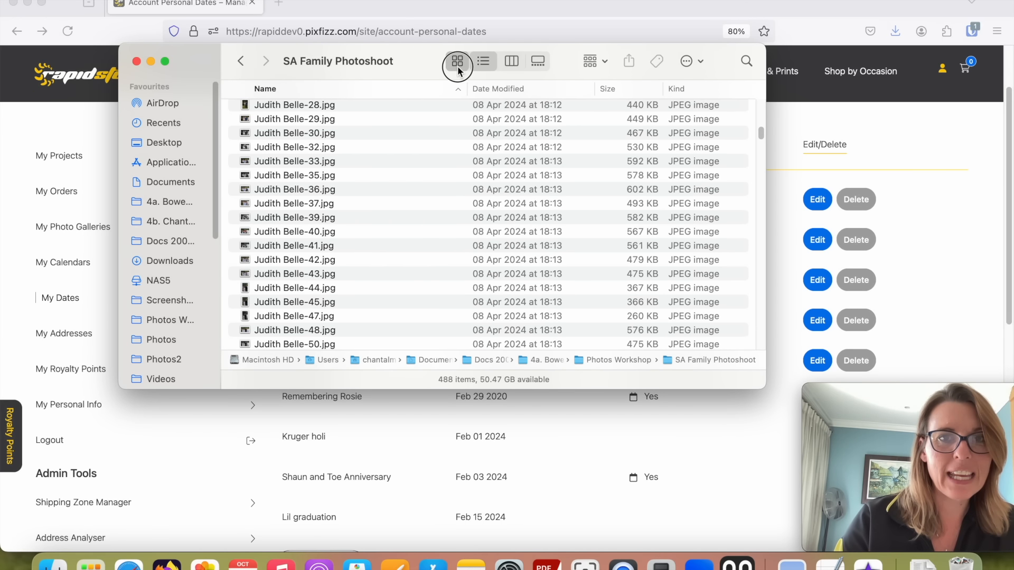
click(458, 60)
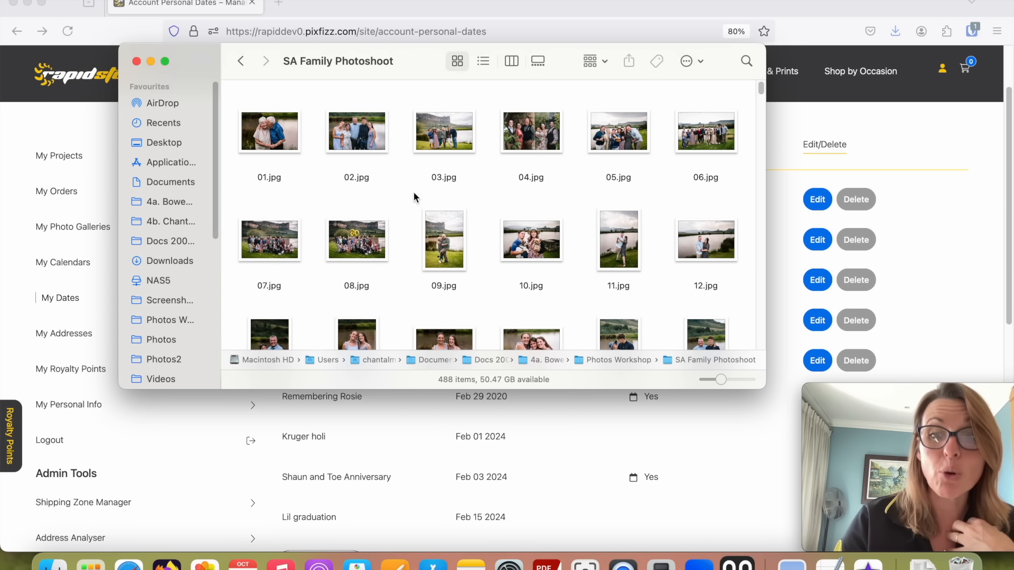
Rename the photo numbered 19 in the photoshoot folder as 035.
scroll(389, 221, down, 15)
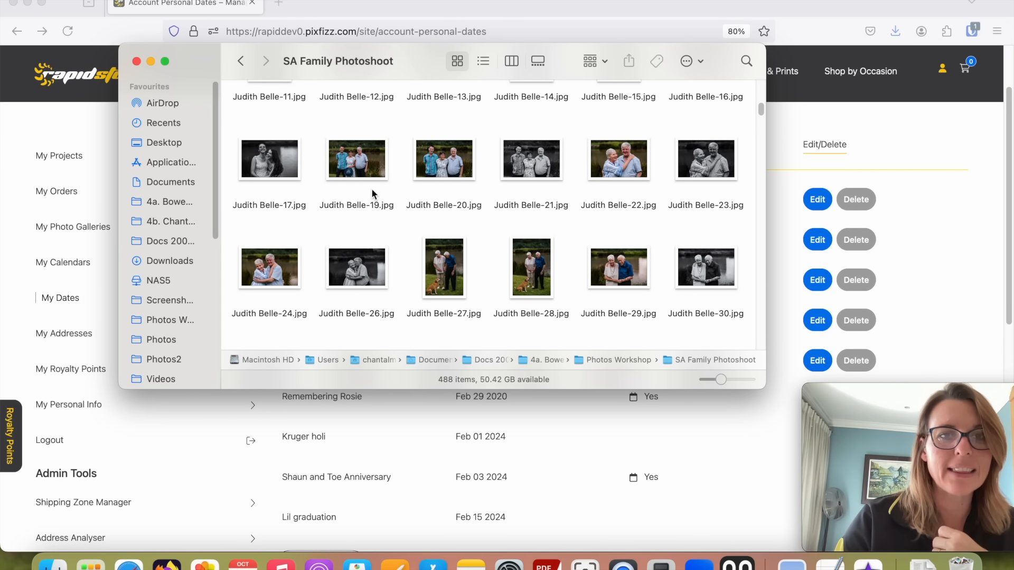
right_click(369, 201)
click(427, 288)
text(035)
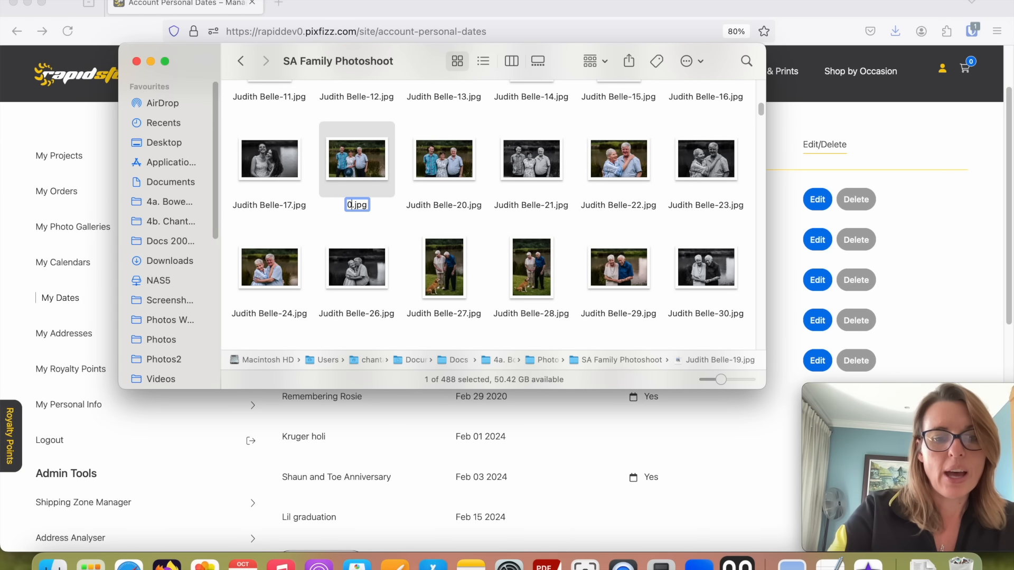
key(Return)
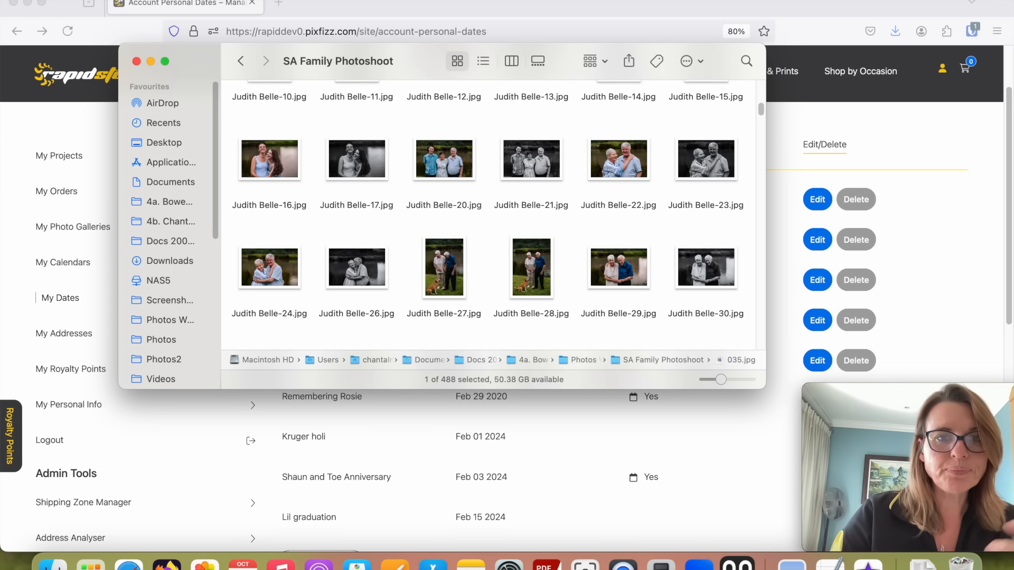
Move the photo numbered 534 into the shortlist folder at the end of the photoshoot folder.
scroll(369, 243, up, 10)
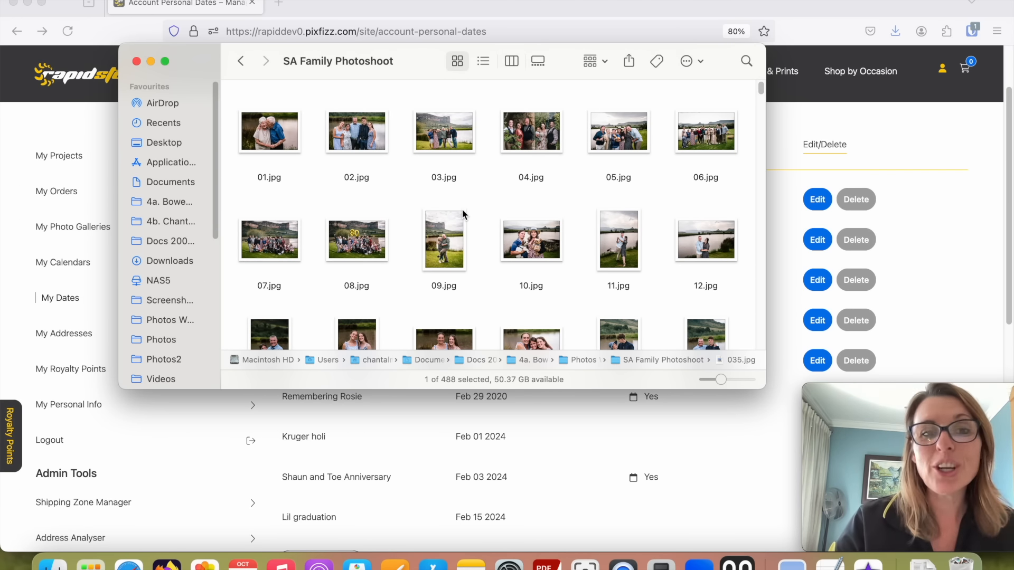
scroll(553, 252, down, 15)
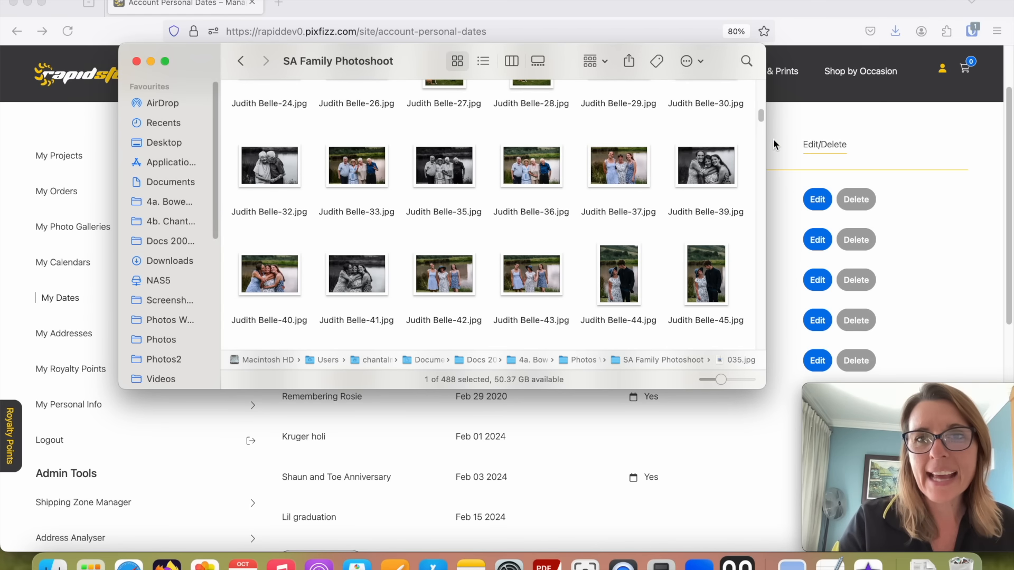
drag(761, 119, 769, 344)
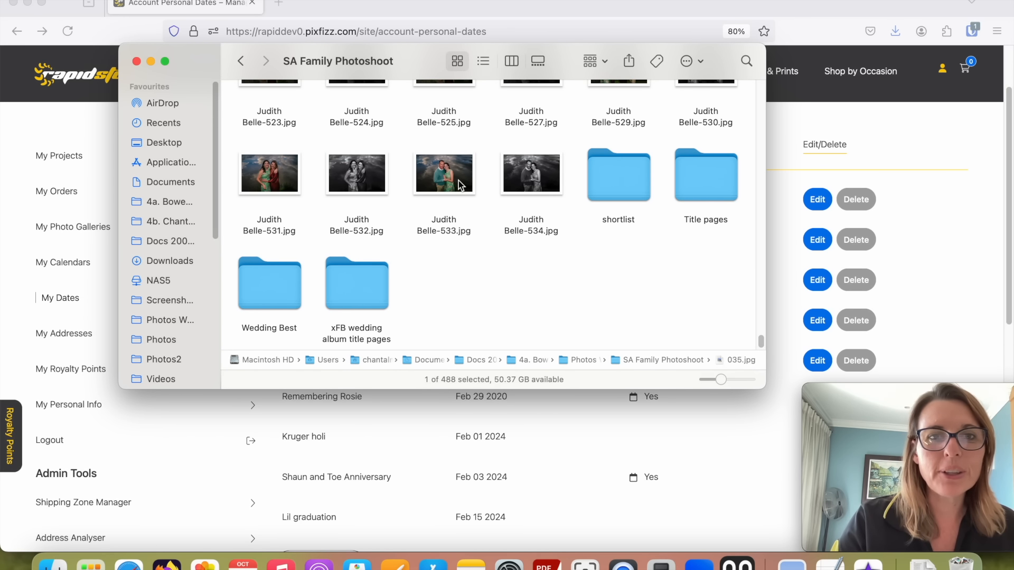
drag(522, 182, 605, 170)
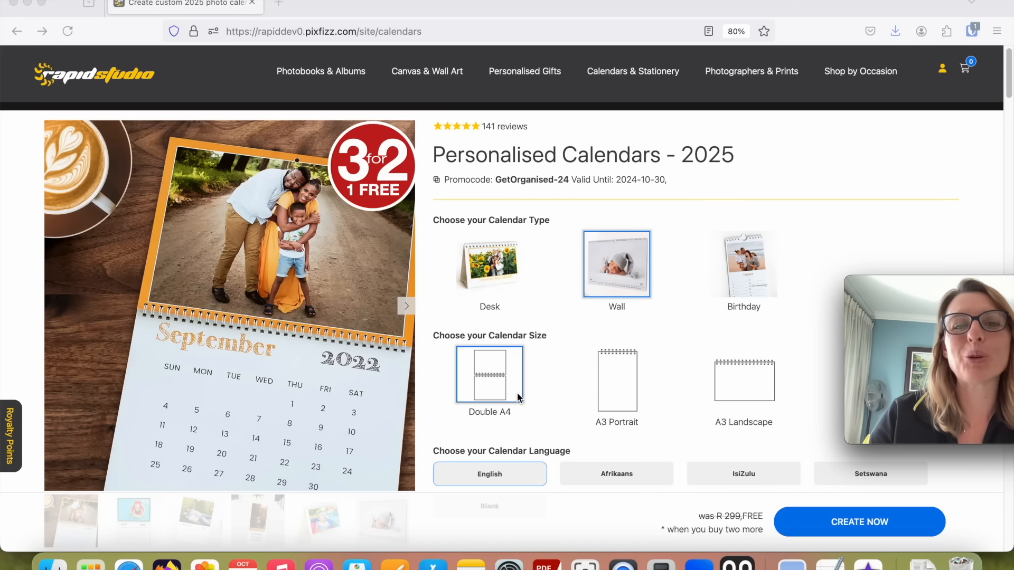
On the web store's calendar page, include public holidays and the first listed family's personal life events in the Double A4 wall calendar.
scroll(480, 373, down, 5)
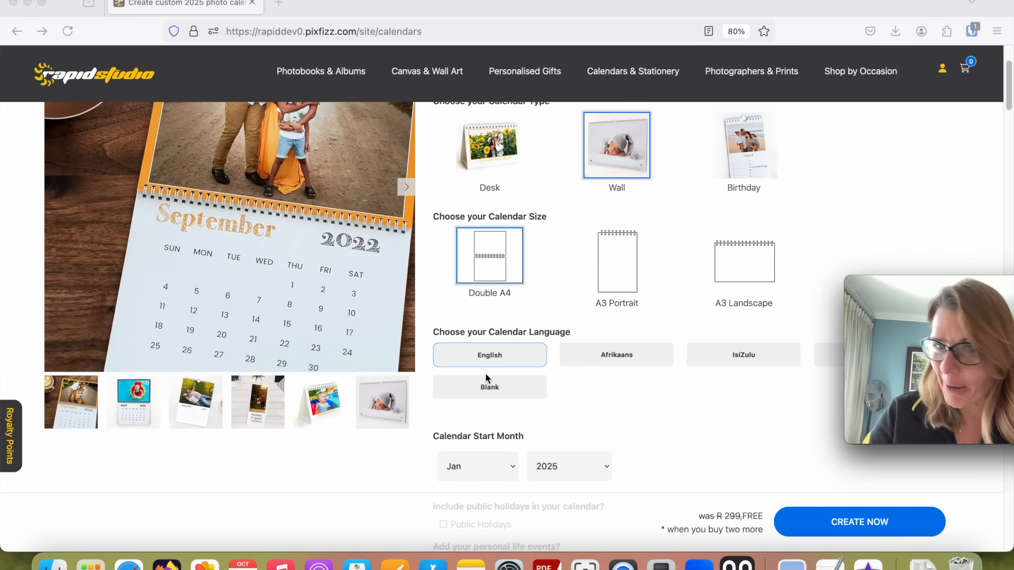
scroll(486, 373, down, 2)
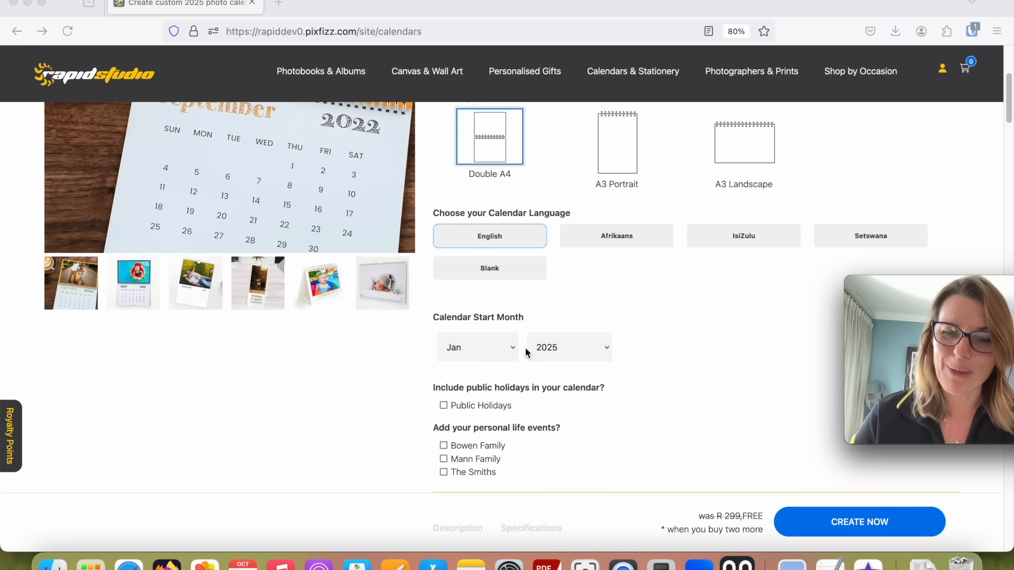
scroll(523, 359, down, 1)
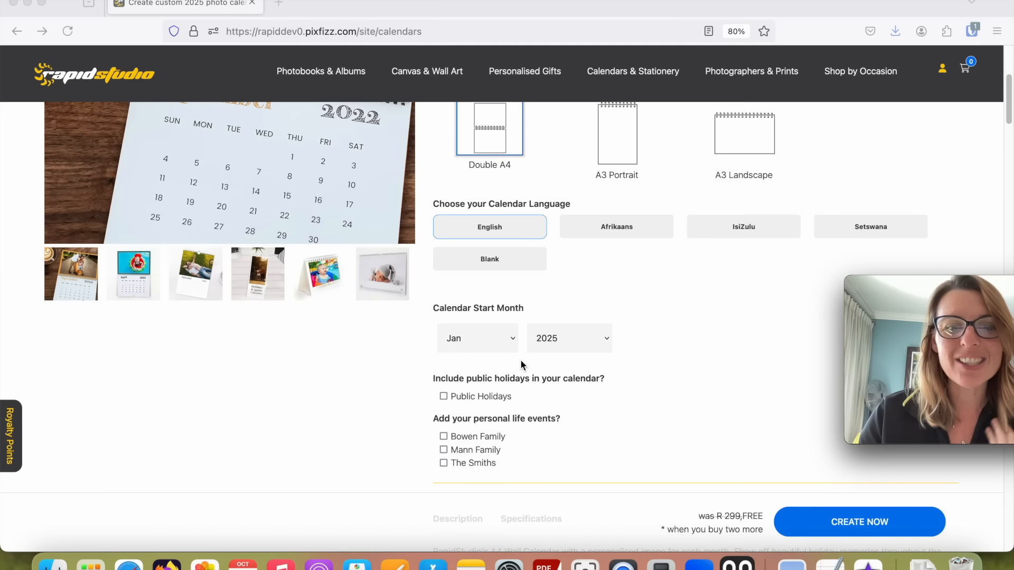
click(442, 397)
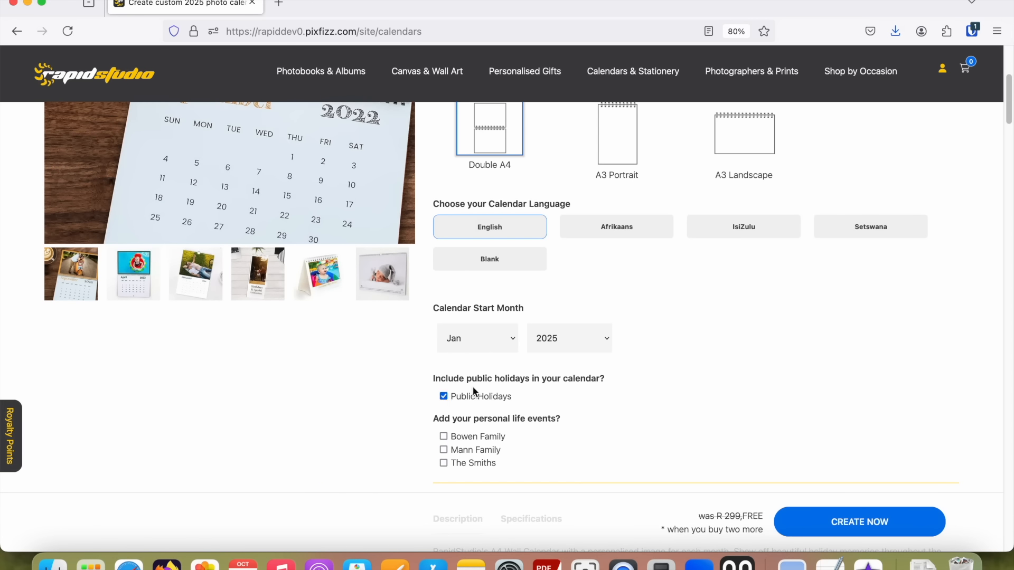
scroll(490, 388, down, 2)
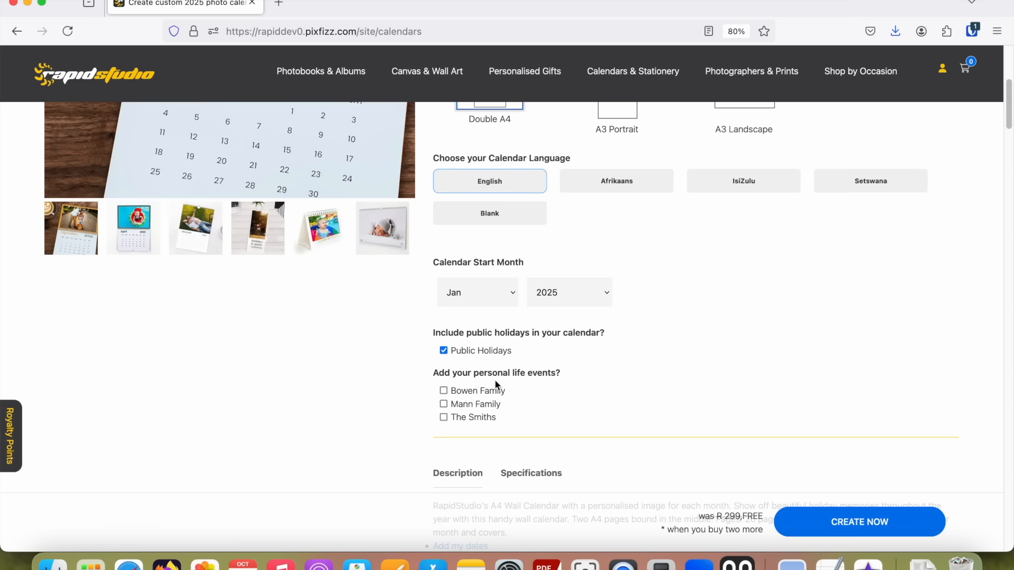
click(445, 391)
scroll(594, 386, down, 1)
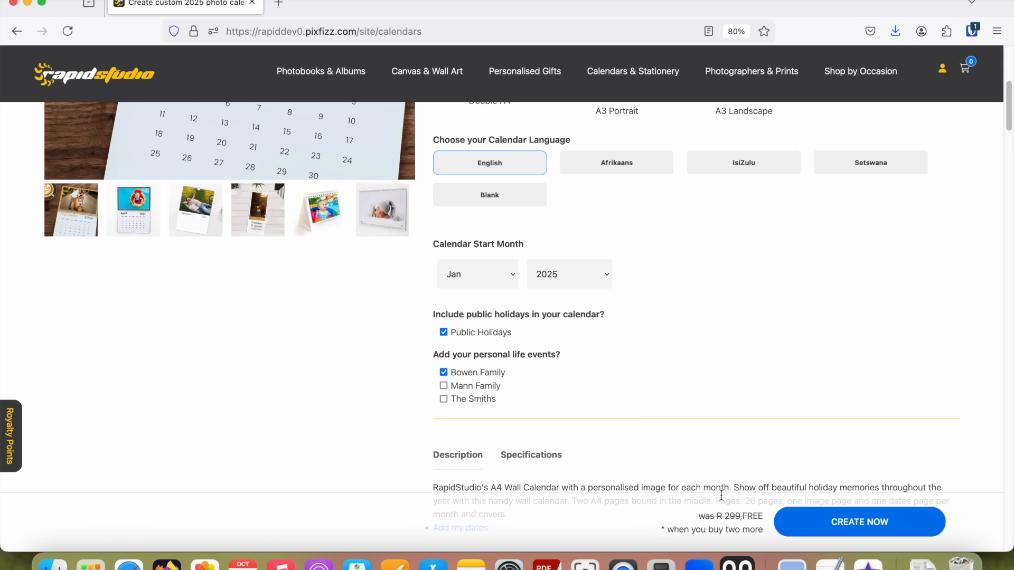
Create the A4 wall calendar project and open its January spread in the design tool.
click(856, 522)
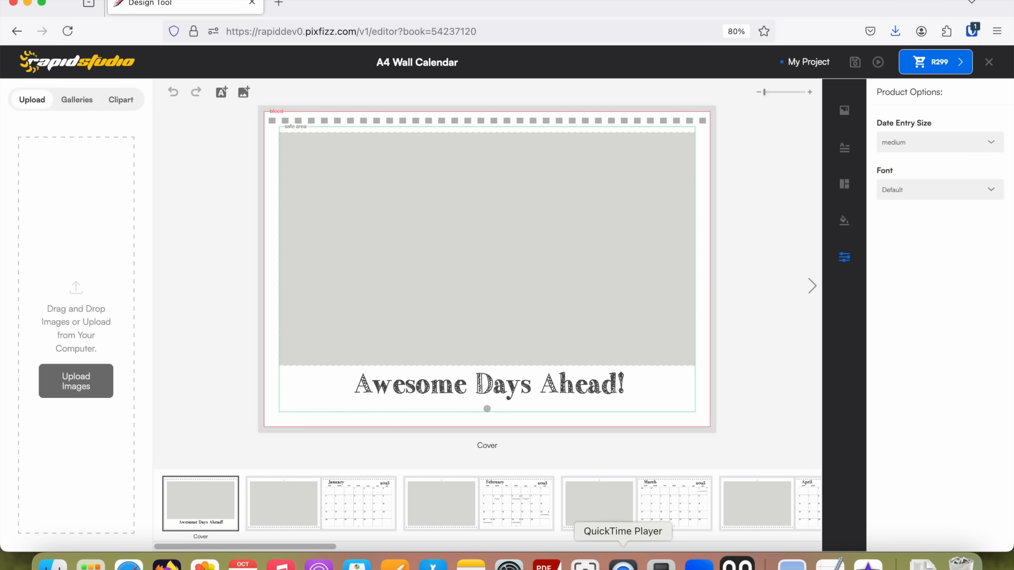
click(623, 564)
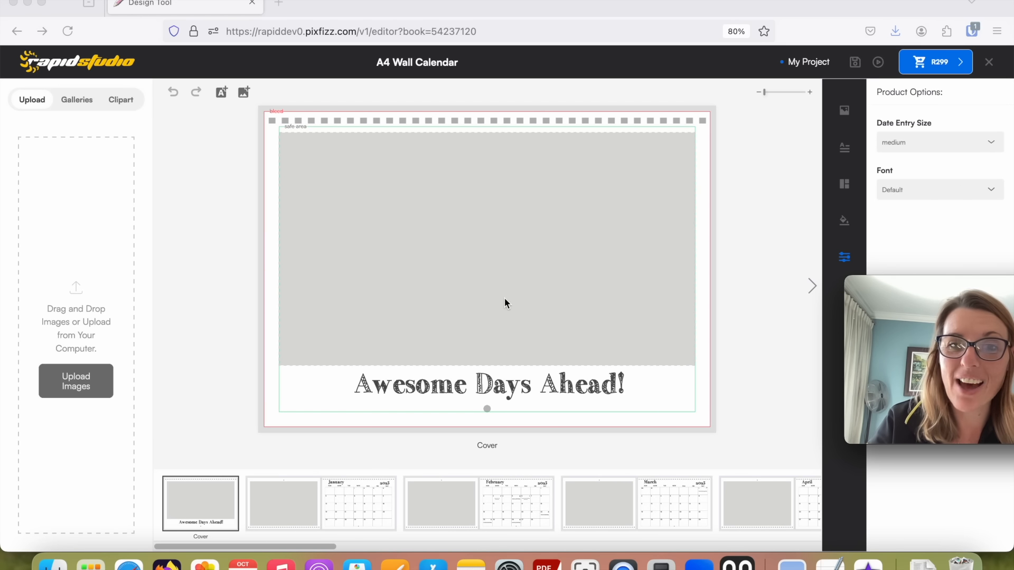
click(274, 503)
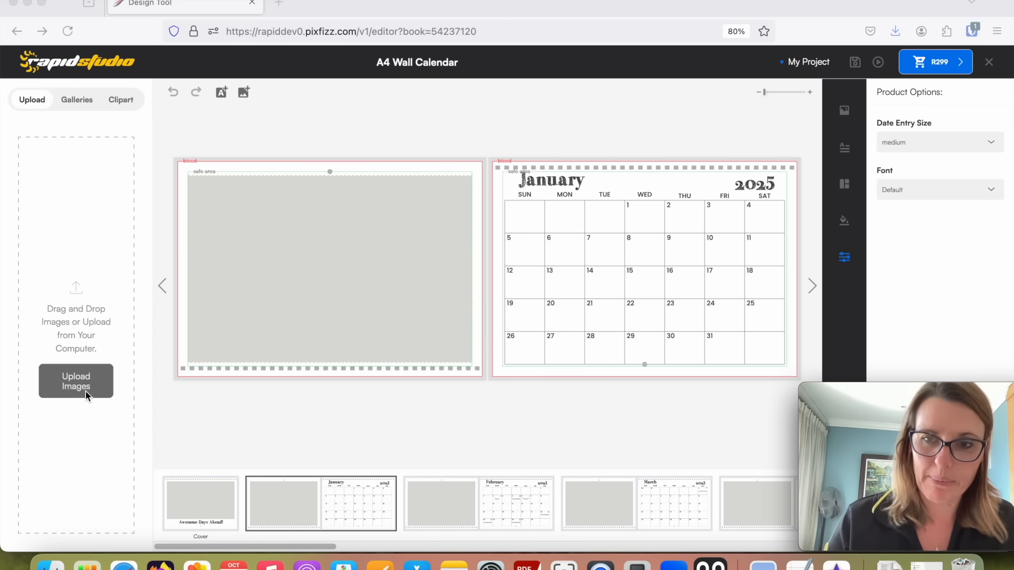
Create a new image gallery named with the family's name followed by "Calendar 2025".
click(73, 100)
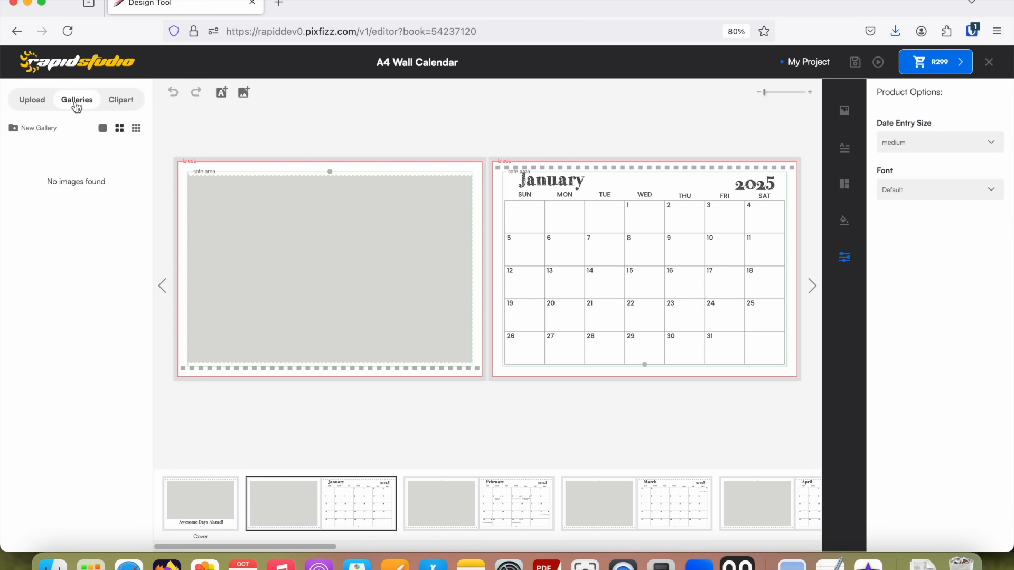
click(20, 129)
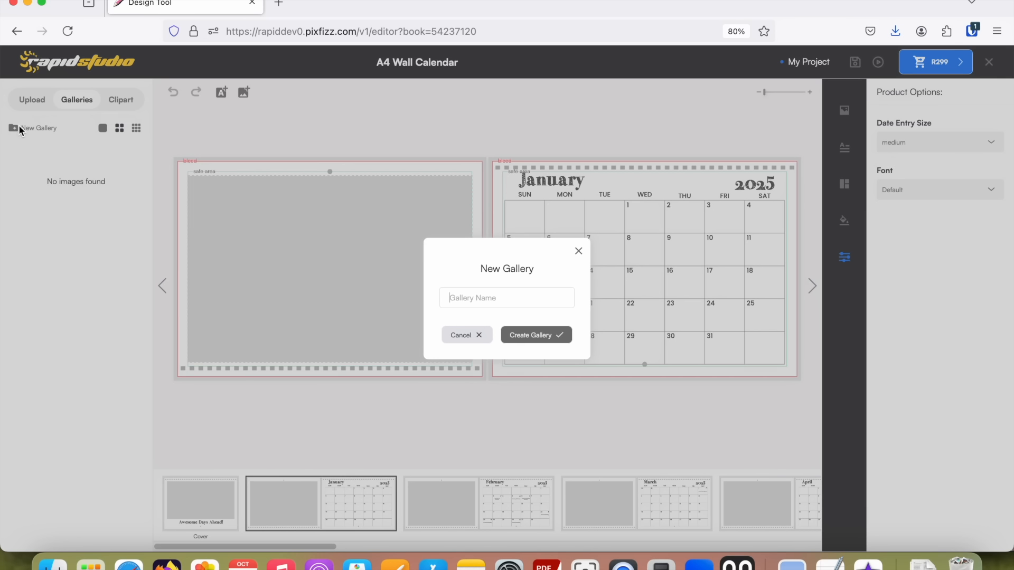
text(Bowen Family Calendar 2025)
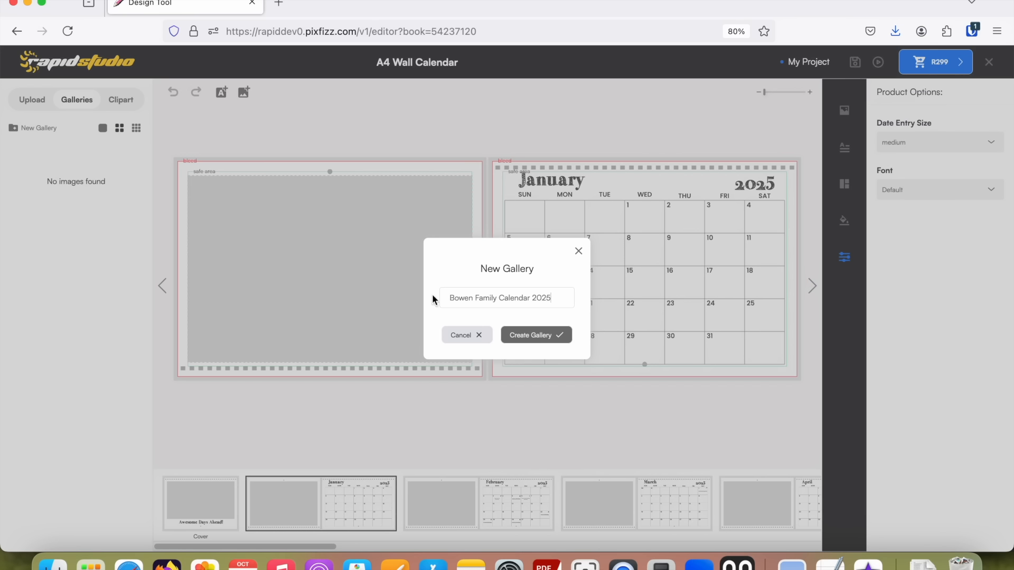
click(534, 340)
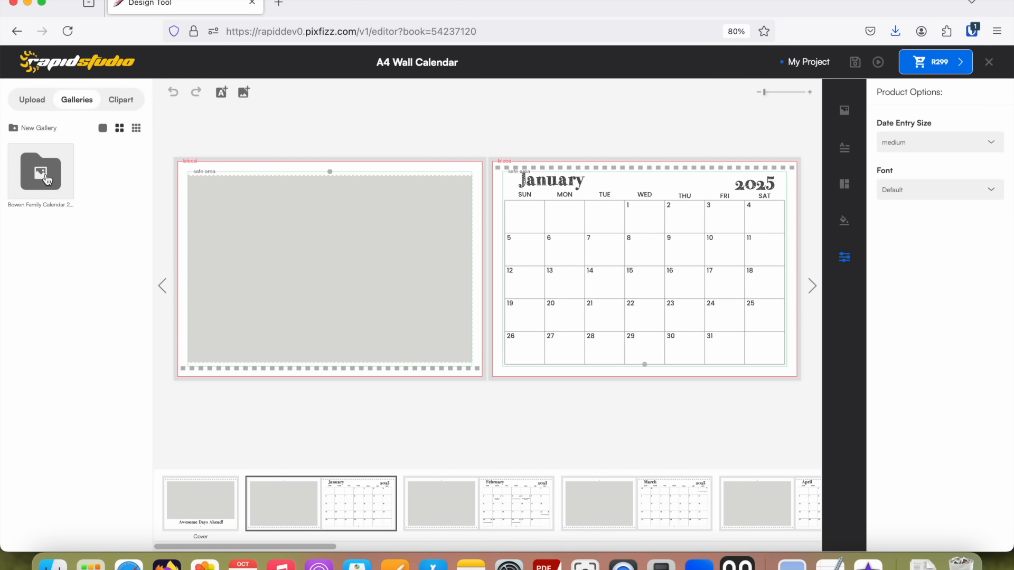
Open the new gallery, start an image upload from the computer and browse to the SA Family Photoshoot folder in Photos Workshop.
click(46, 173)
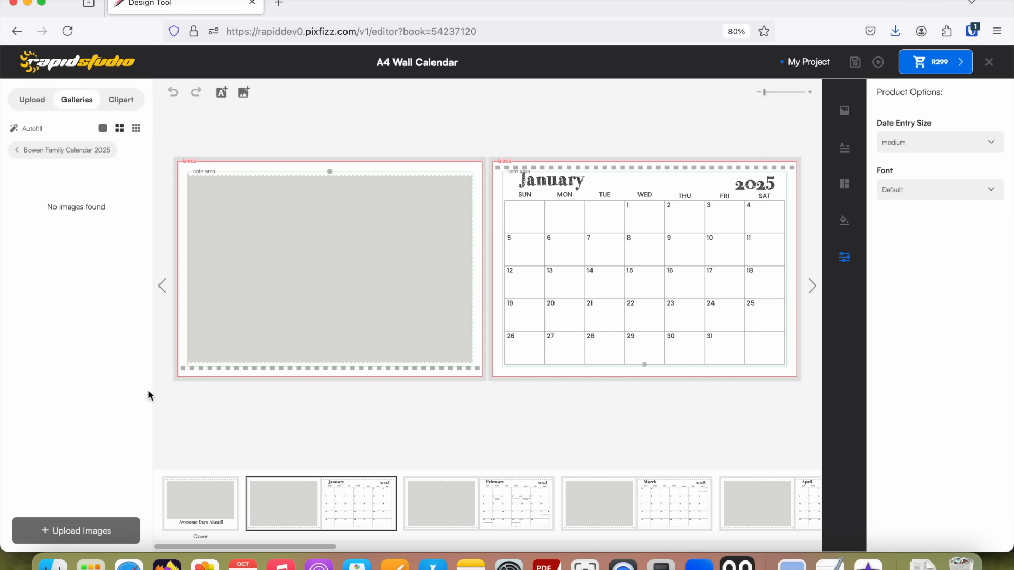
click(78, 531)
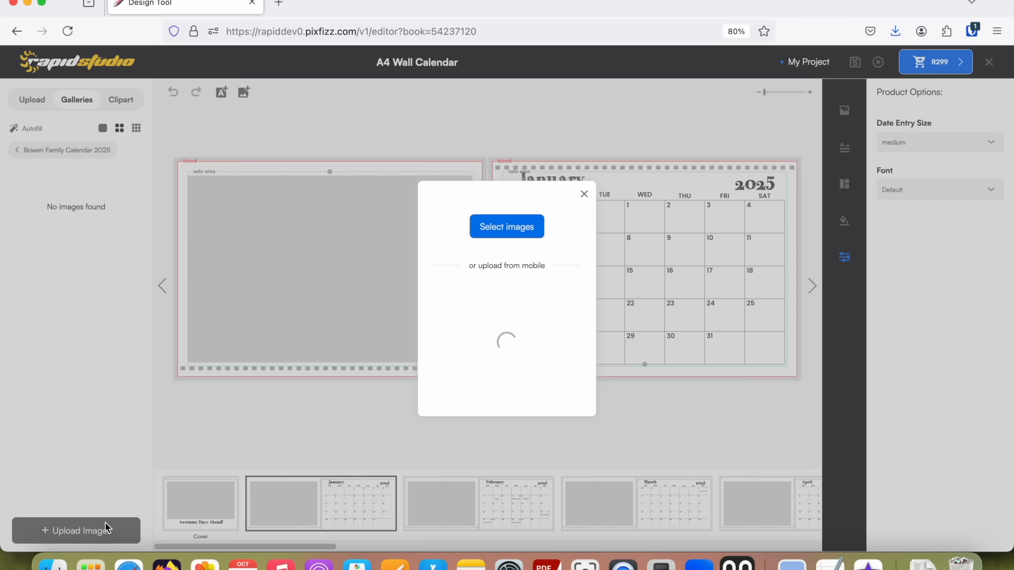
click(509, 229)
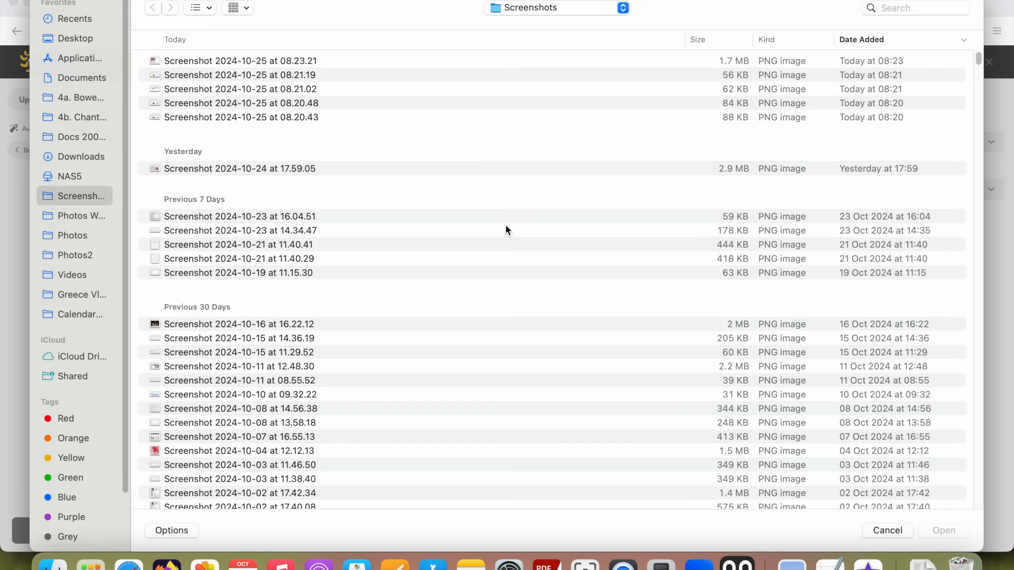
click(65, 217)
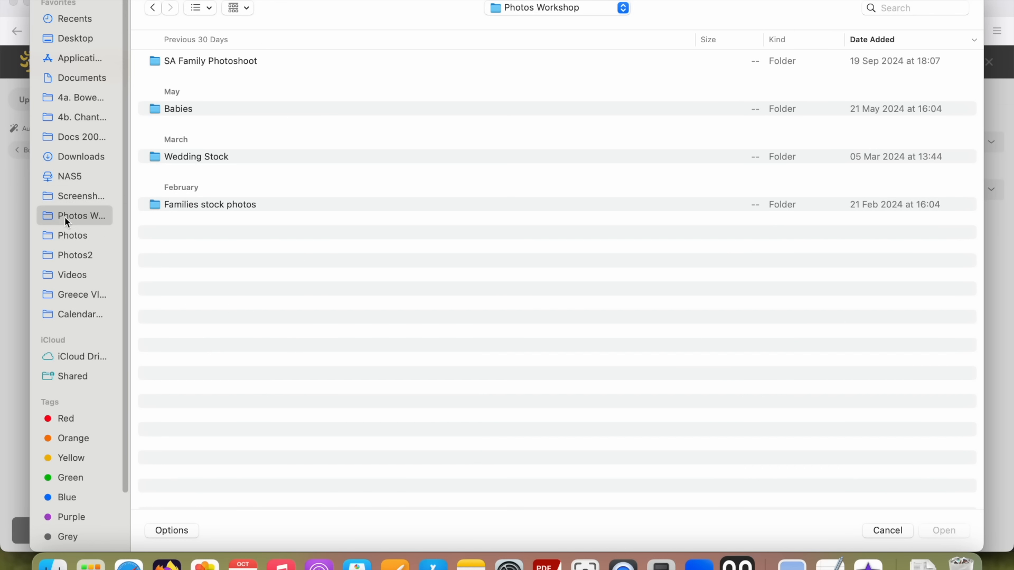
double_click(224, 61)
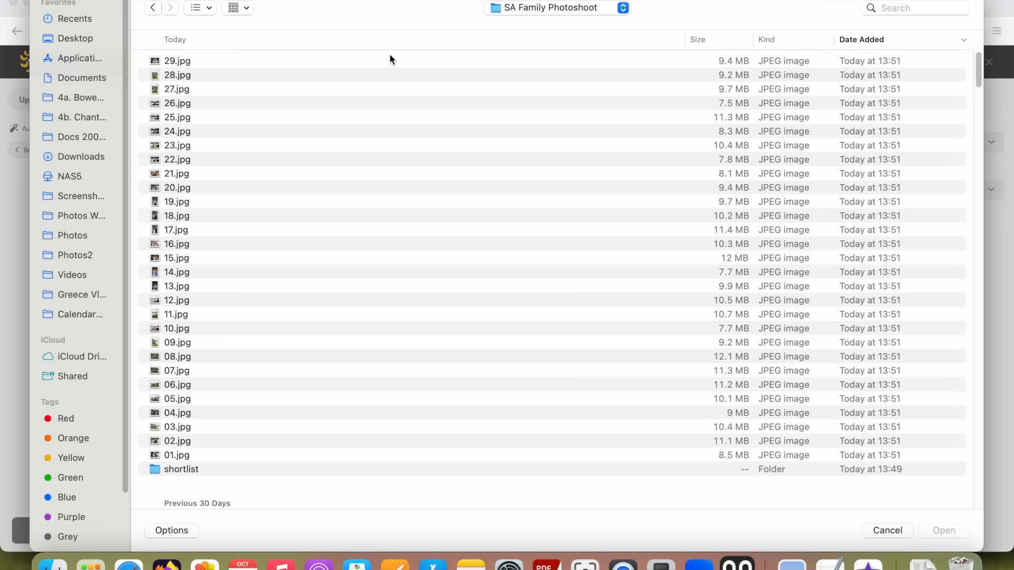
Order the photoshoot files by name and upload photos 01.jpg to 29.jpg into the gallery.
click(337, 40)
click(187, 62)
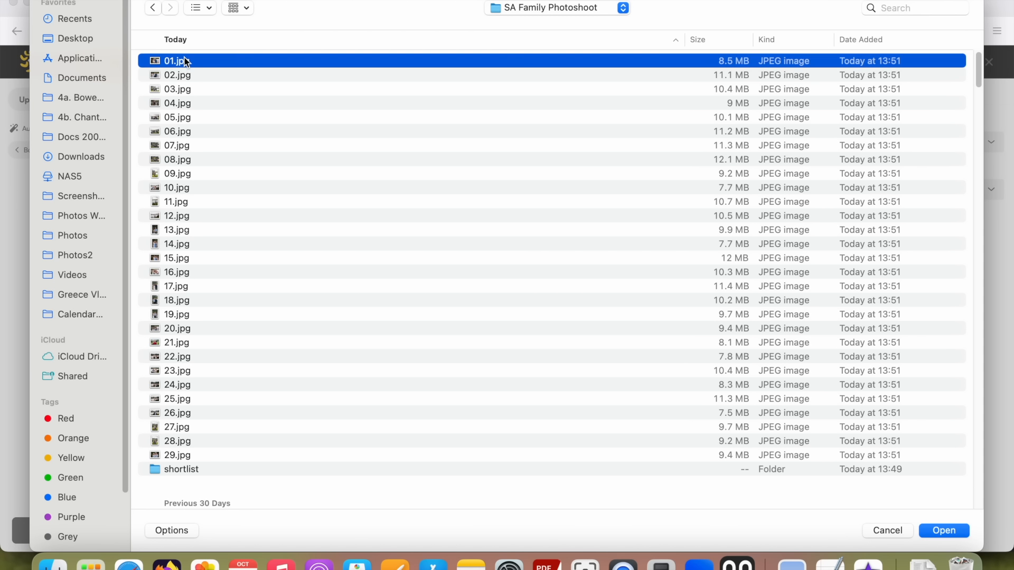
key(shift+Down)
key(shift+Down)
key(shift+Down)
key(shift+Down)
key(shift+Down)
key(shift+Down)
key(shift+Down)
key(shift+Down)
key(shift+Down)
key(shift+Down)
key(shift+Down)
key(shift+Down)
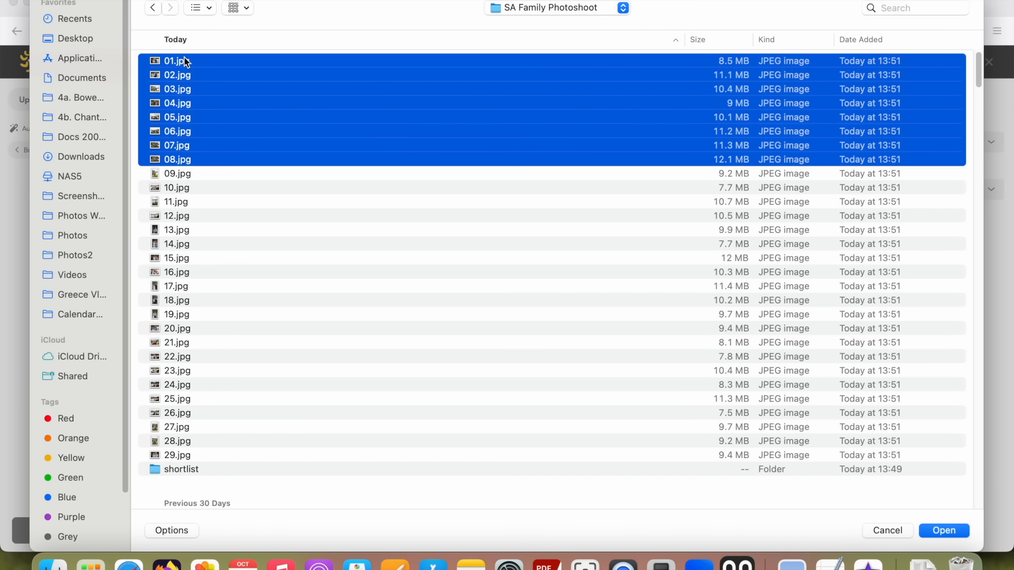
key(shift+Down)
key(shift+Down)
key(shift+Down)
key(shift+Down)
key(shift+Down)
key(shift+Down)
key(shift+Down)
key(shift+Down)
key(shift+Down)
key(shift+Down)
key(shift+Down)
key(shift+Down)
key(shift+Down)
key(shift+Down)
key(shift+Down)
key(shift+Down)
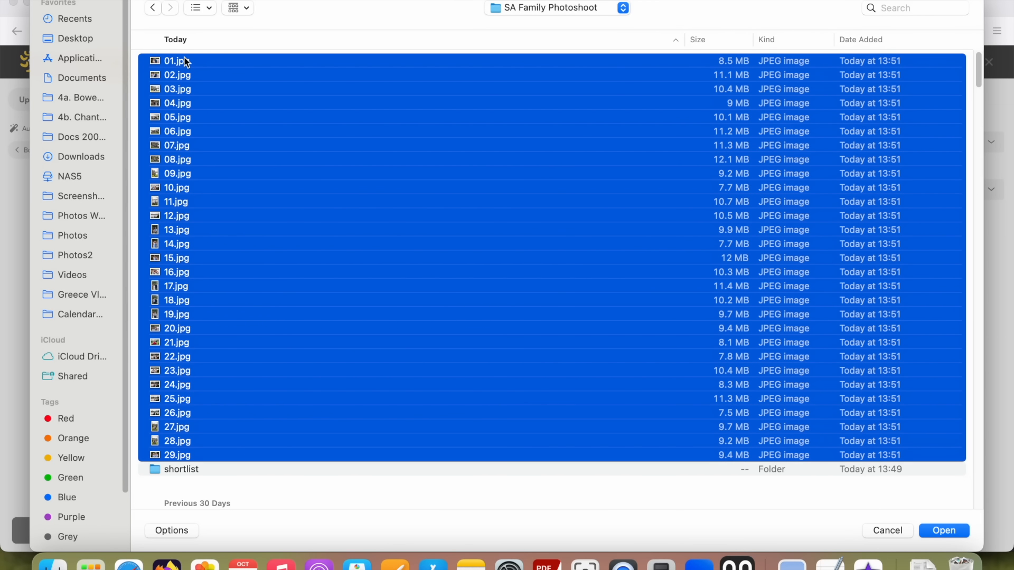
scroll(195, 65, down, 5)
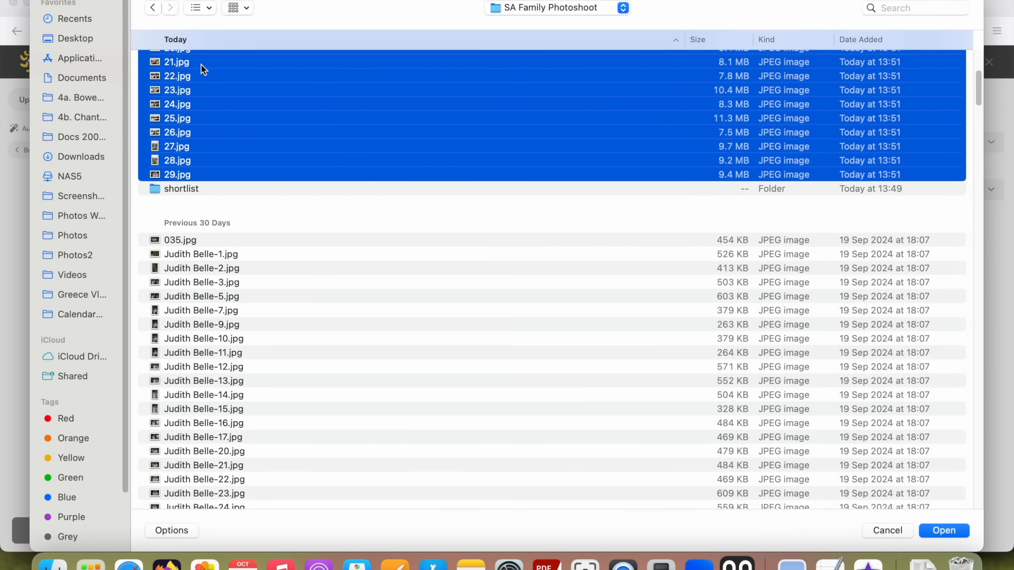
click(944, 530)
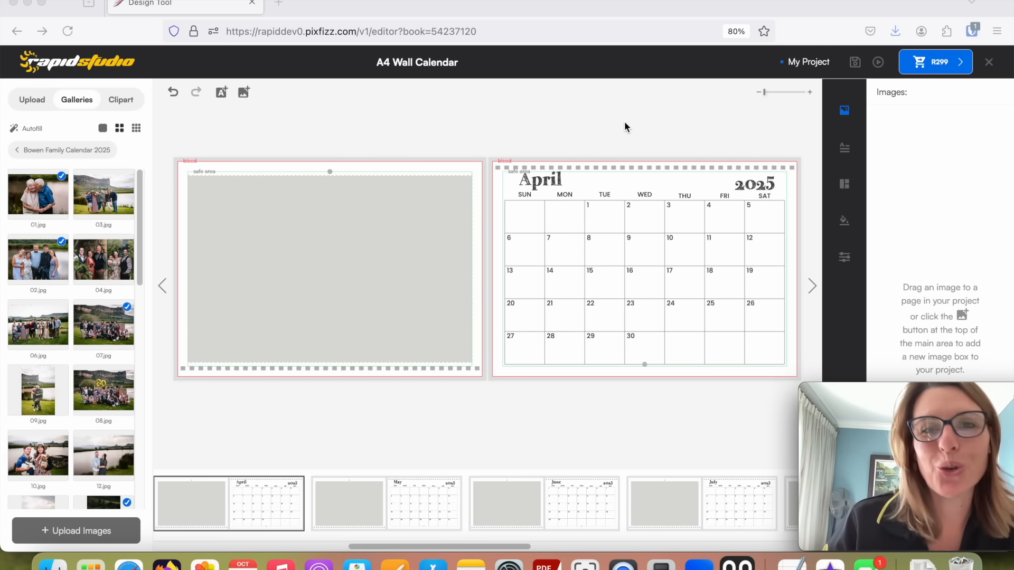
Upload the snowman photo IMG_9382.jpeg from the phone's photo albums into the gallery using the mobile upload code.
click(81, 536)
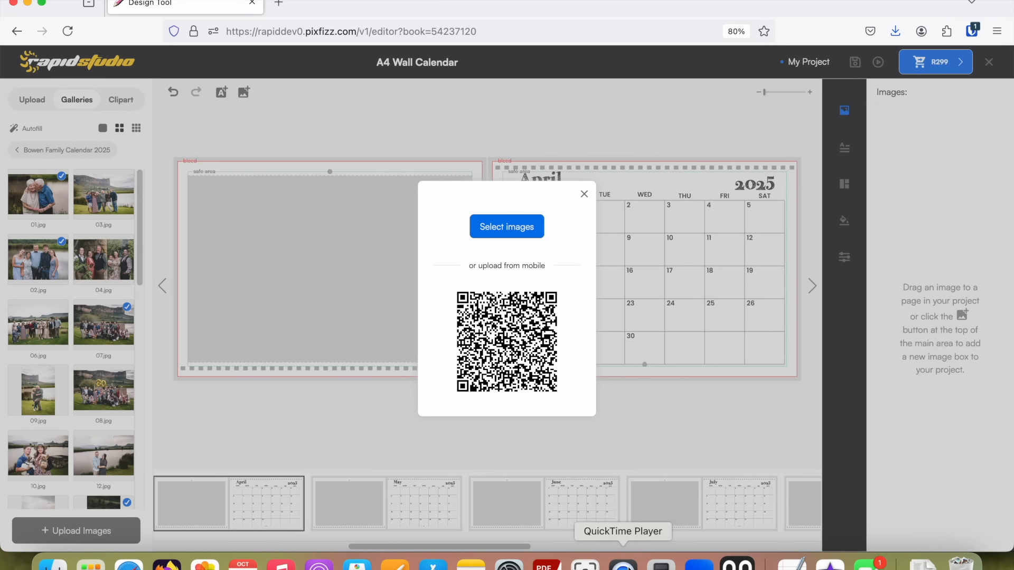
click(623, 564)
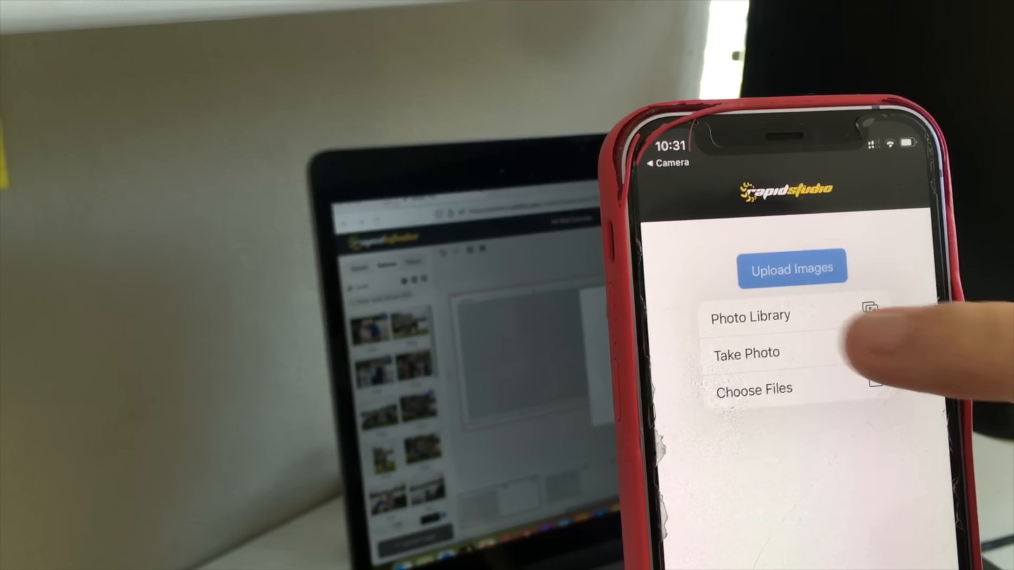
click(837, 322)
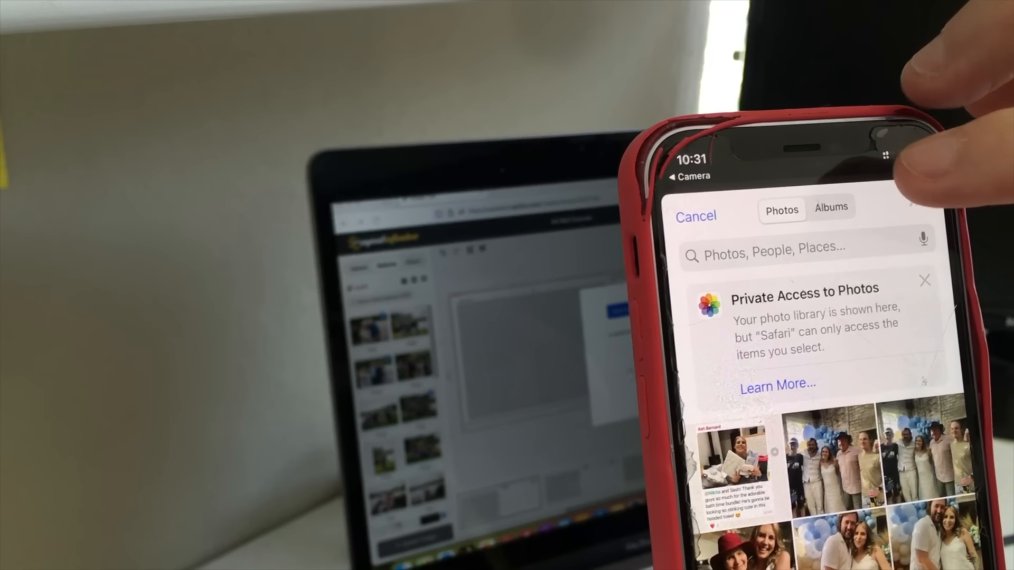
click(834, 210)
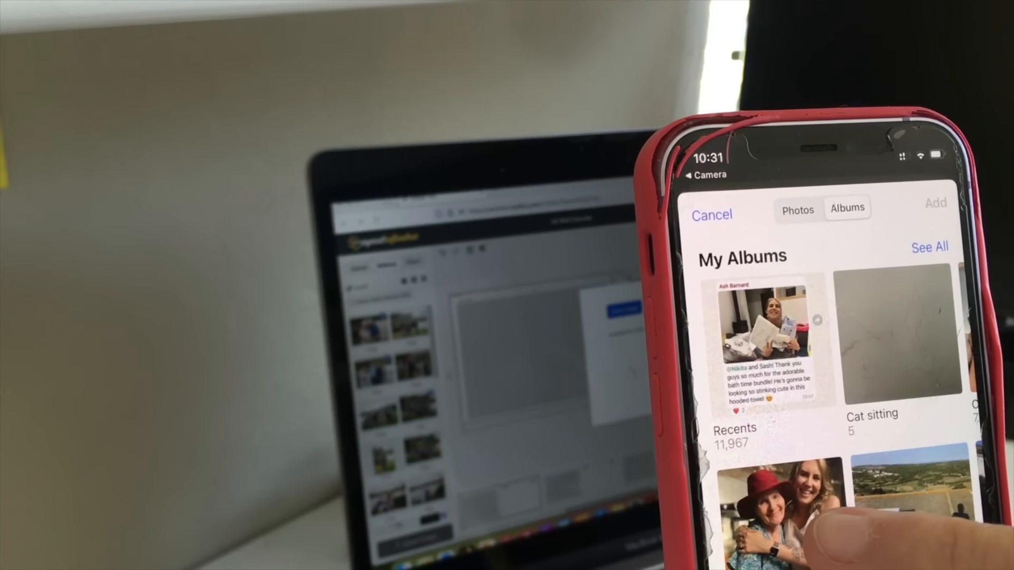
click(784, 512)
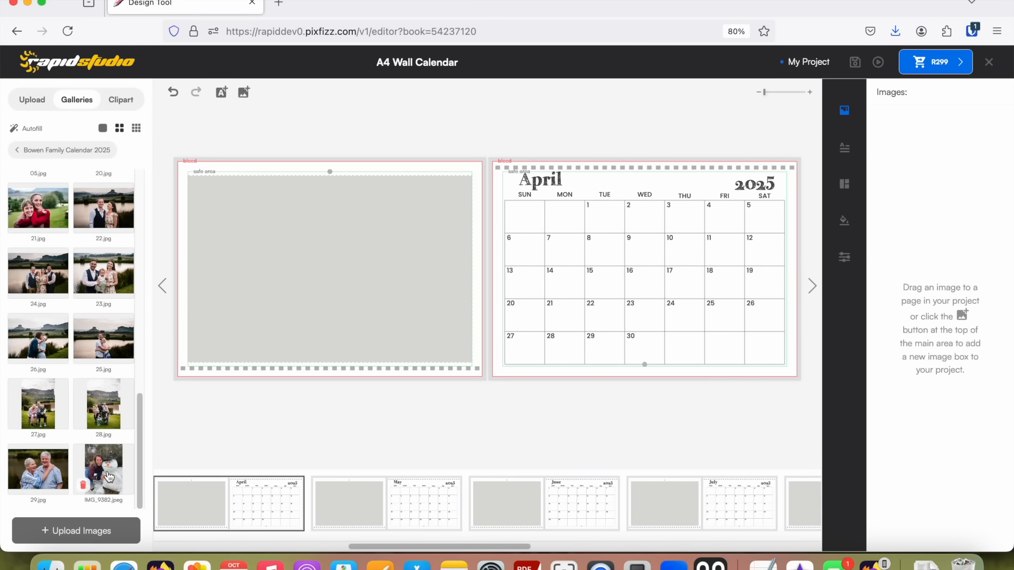
Place the gallery photo IMG_9382.jpeg in the photo frame of the April spread.
drag(103, 473, 351, 264)
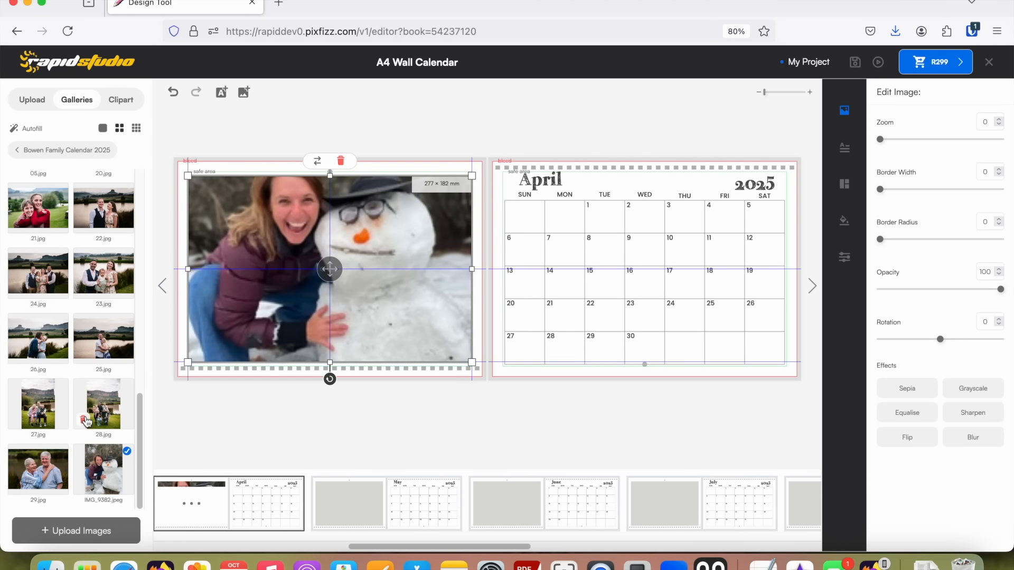
click(600, 566)
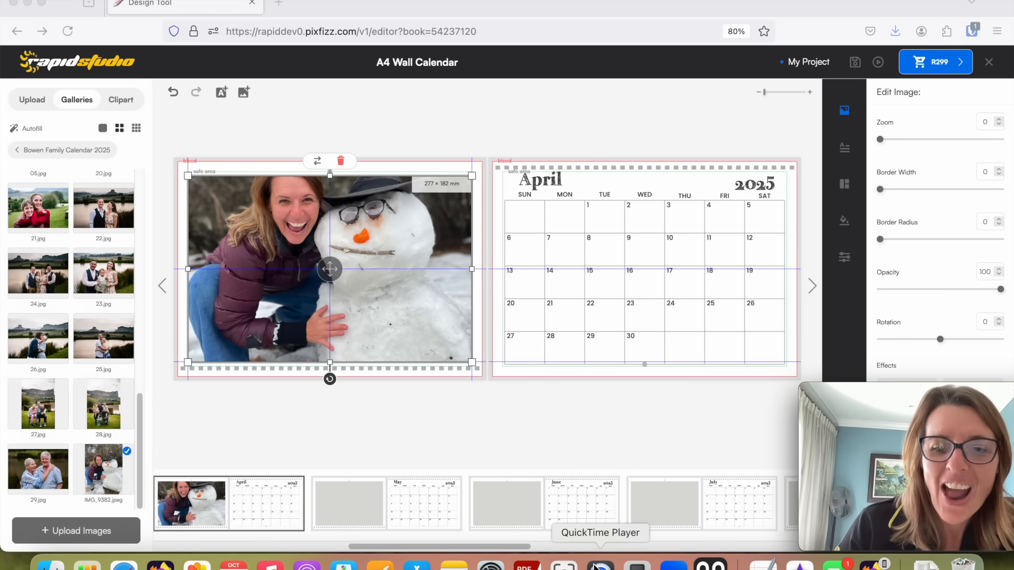
On the May spread, place 01.jpg straight from the SA Family Photoshoot folder in Finder into the photo frame.
click(354, 502)
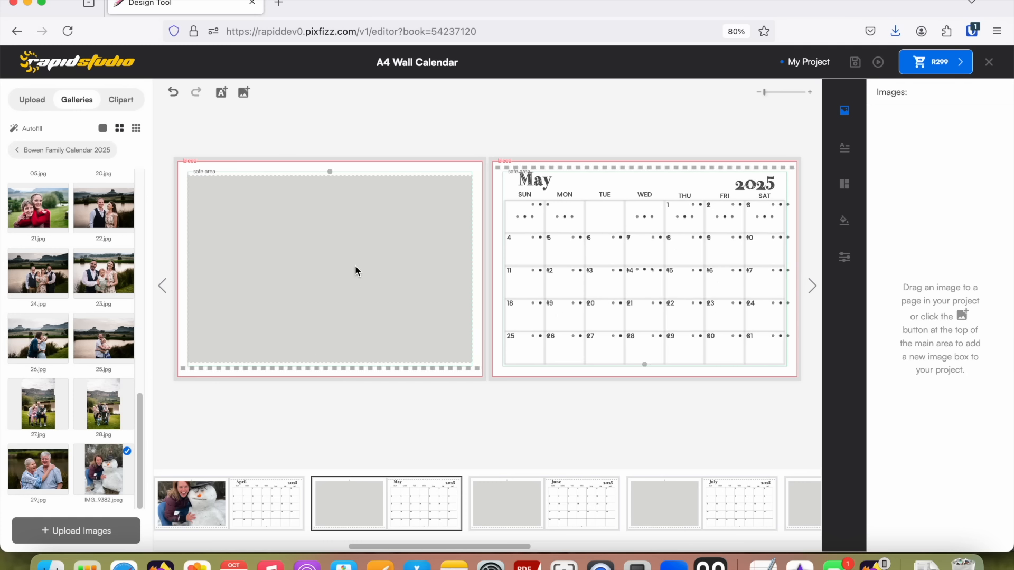
click(76, 531)
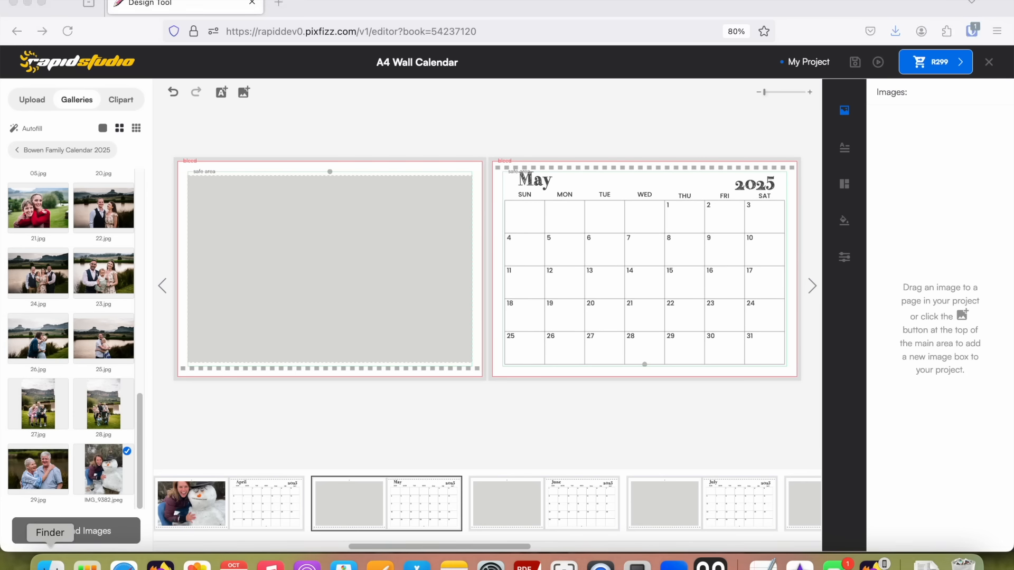
scroll(401, 181, up, 10)
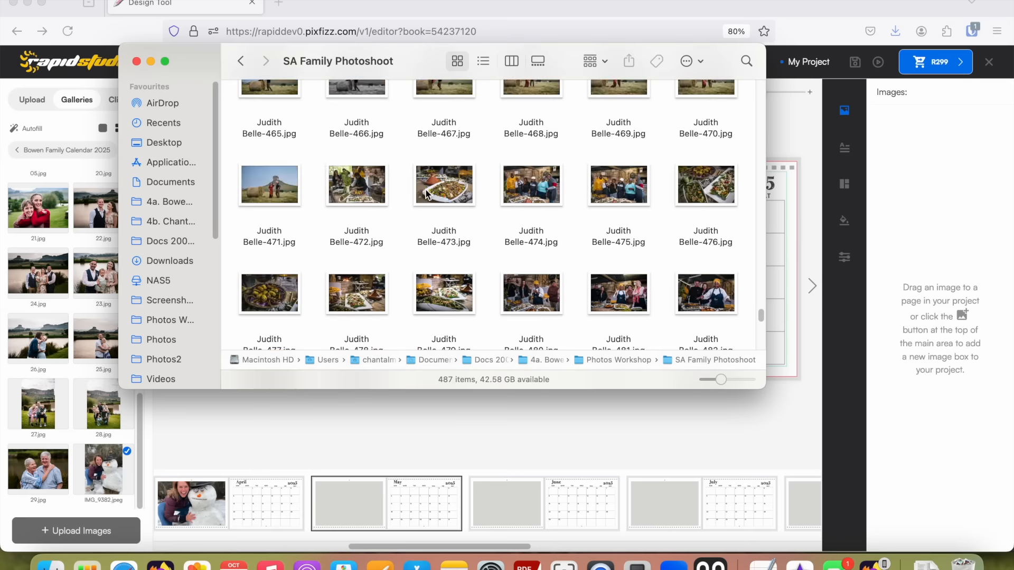
drag(760, 317, 817, 91)
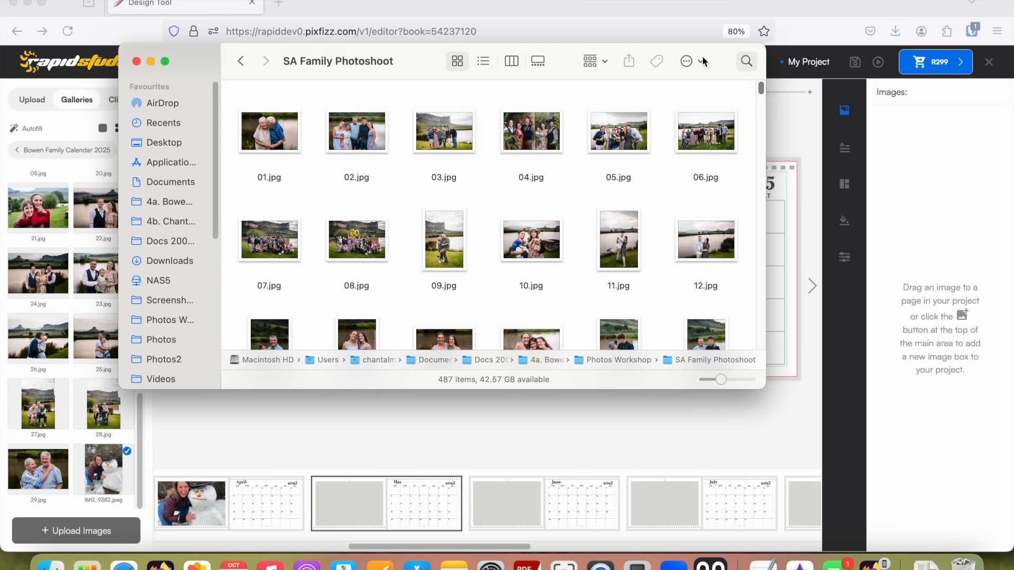
drag(363, 64, 749, 100)
drag(645, 173, 297, 222)
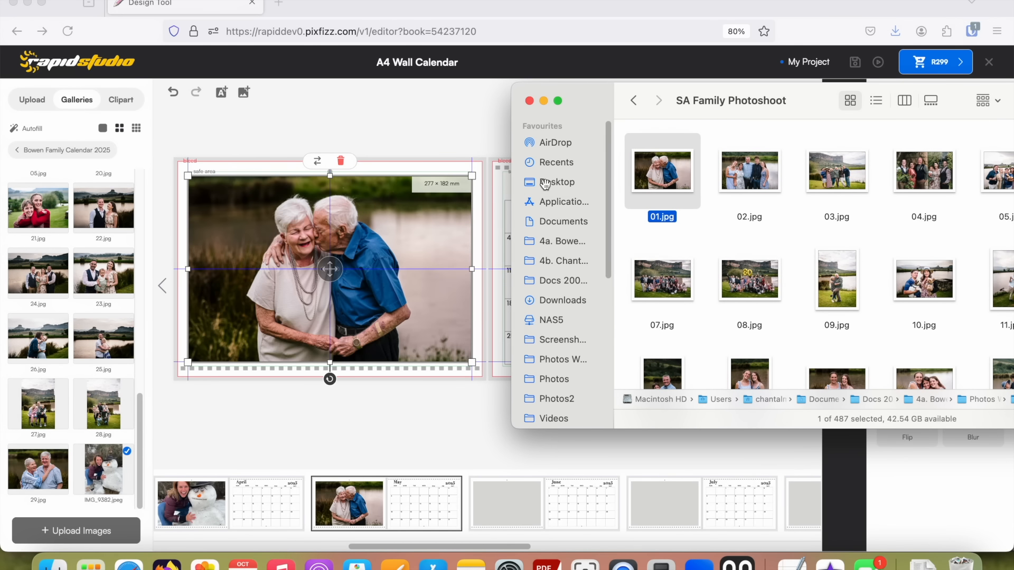
click(623, 564)
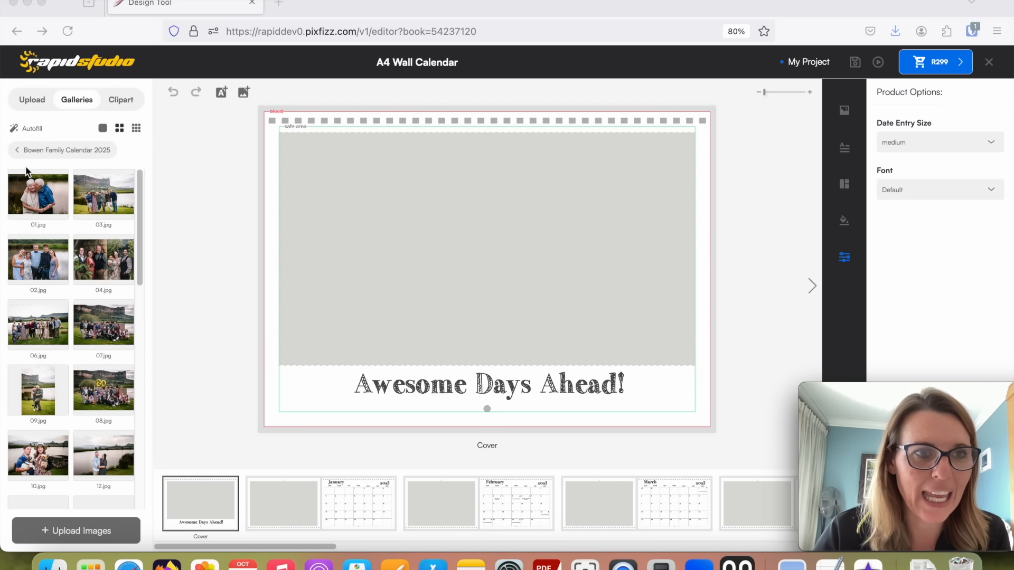
Autofill the calendar's photo frames from the cover onwards with the gallery images and go to the February spread.
click(24, 129)
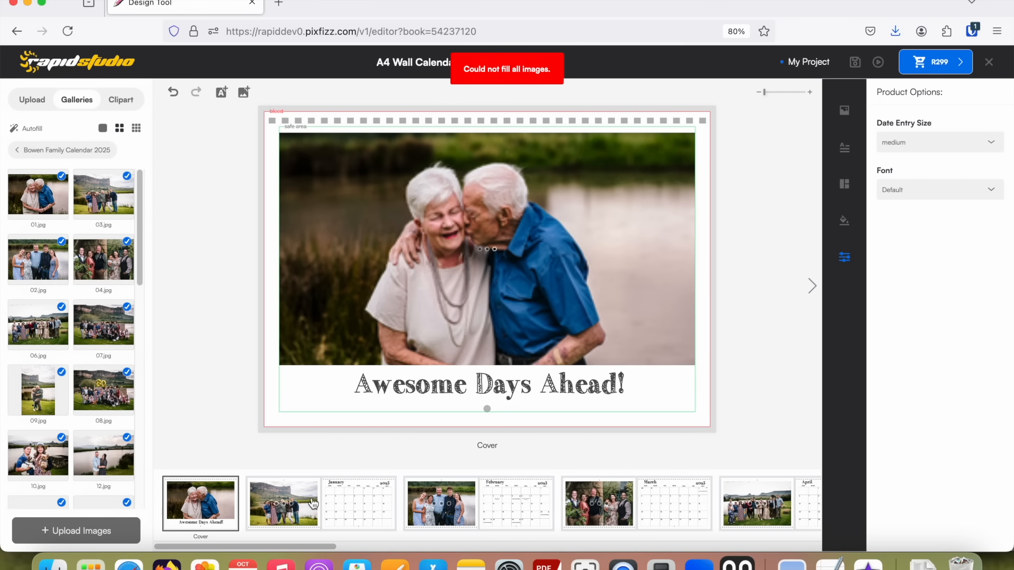
click(812, 287)
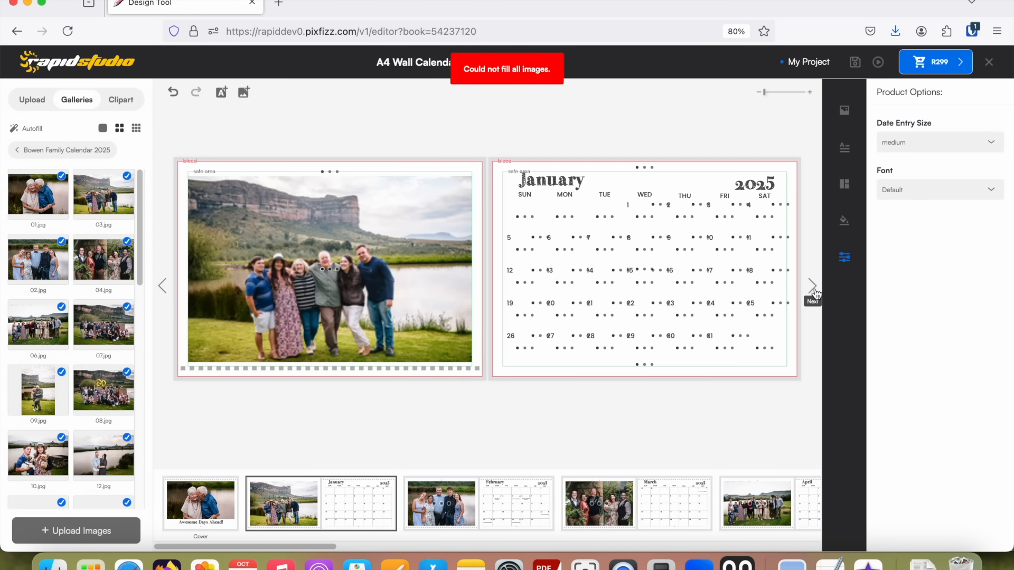
click(814, 292)
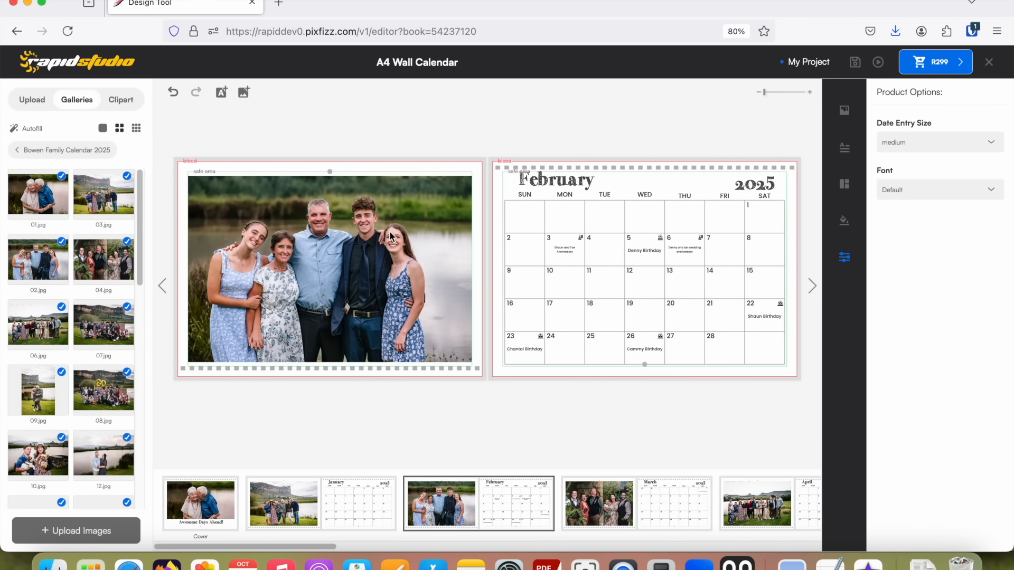
Set the February photo's zoom to 13 and shift the image slightly within its frame to centre the group.
click(321, 280)
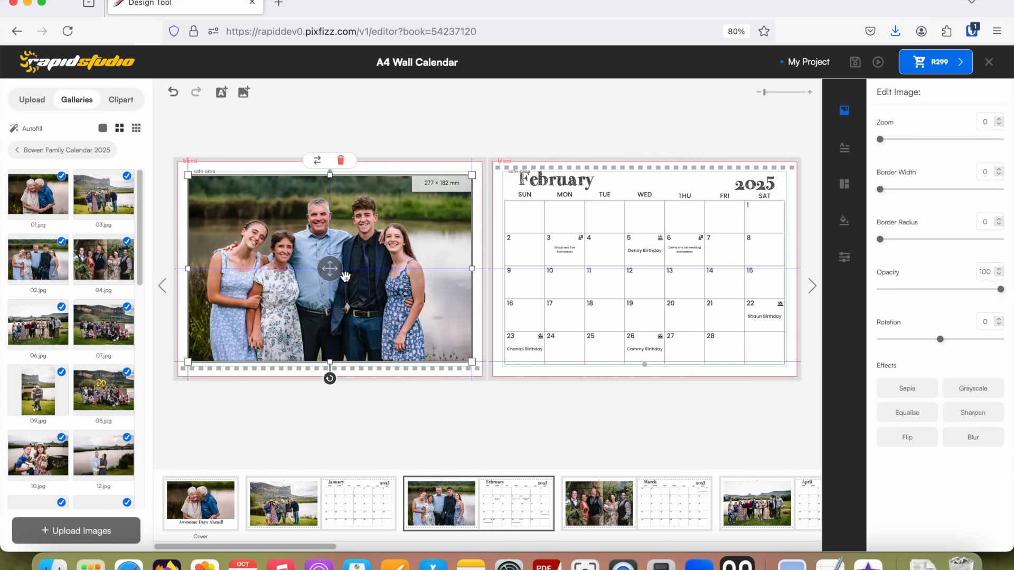
drag(329, 270, 329, 268)
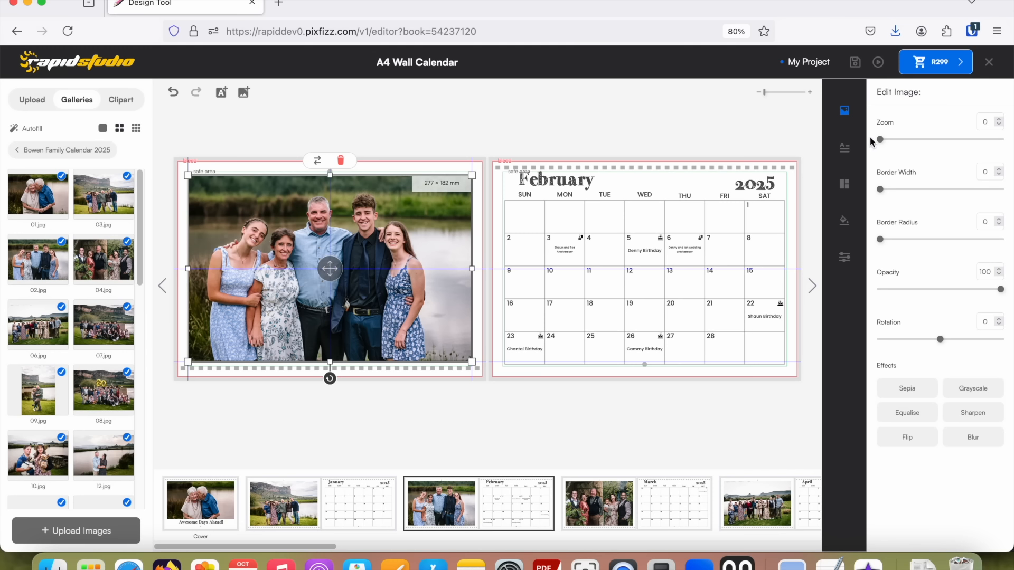
drag(880, 142, 888, 139)
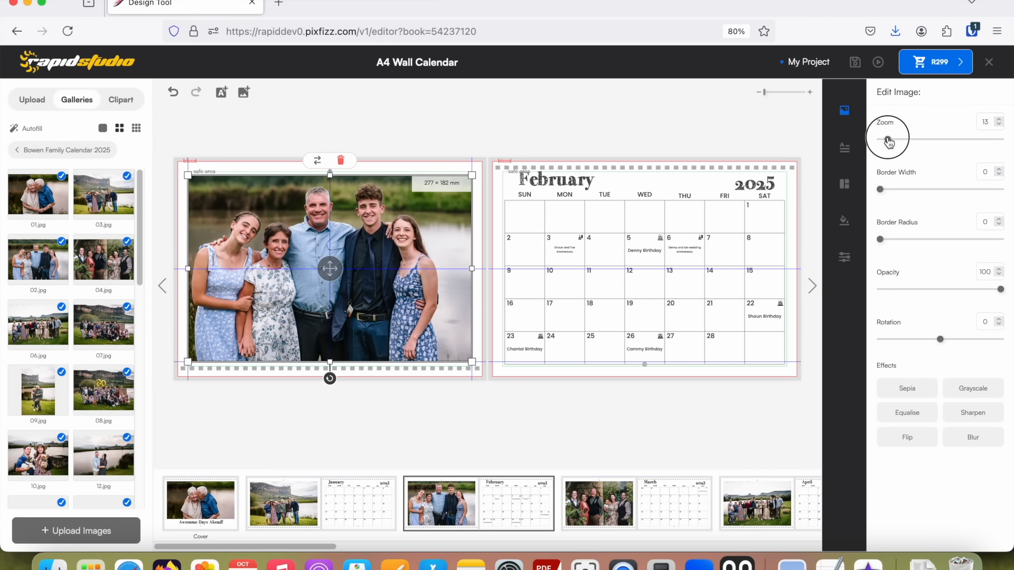
mouse_move(329, 268)
mouse_down()
mouse_move(355, 275)
mouse_move(334, 273)
mouse_up()
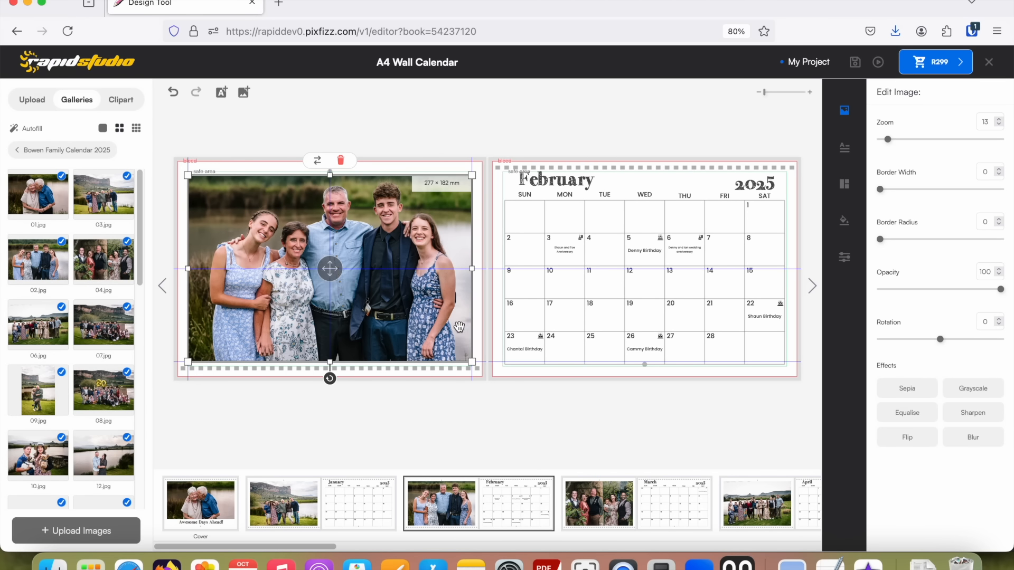
click(391, 166)
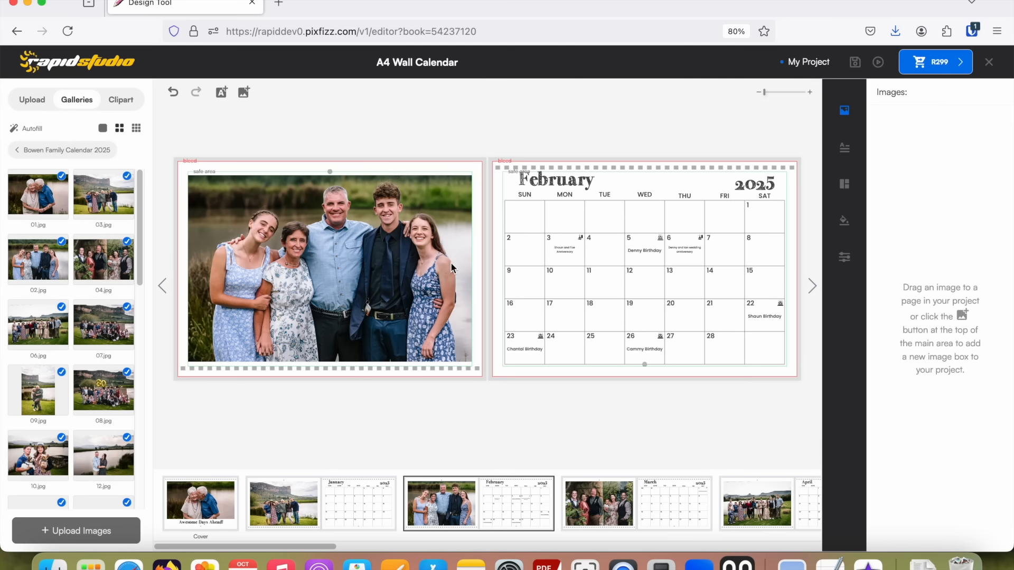
Preview the February spread, close the preview, and undo the photo adjustment and the autofilled photos throughout the calendar.
click(878, 63)
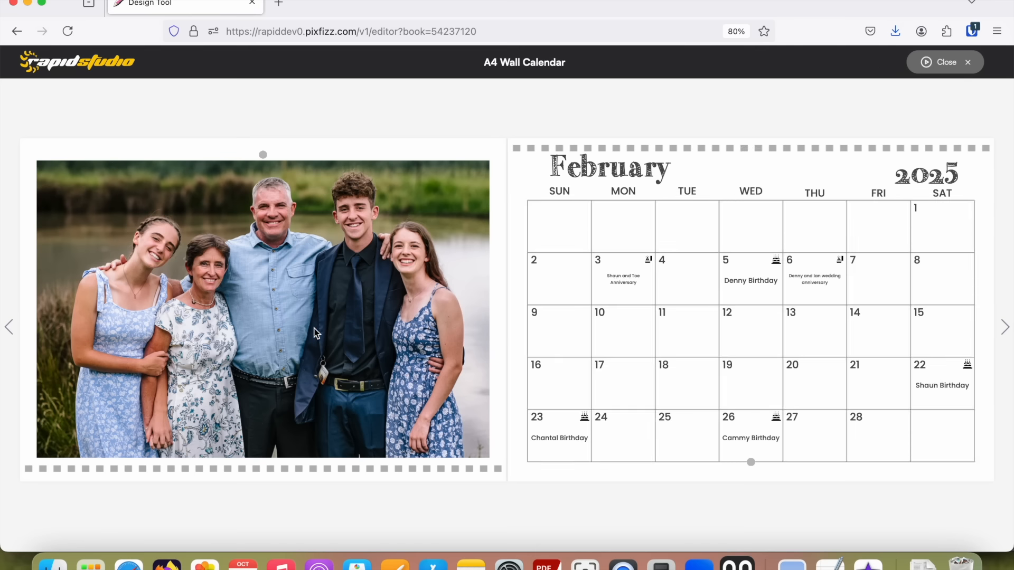
click(952, 63)
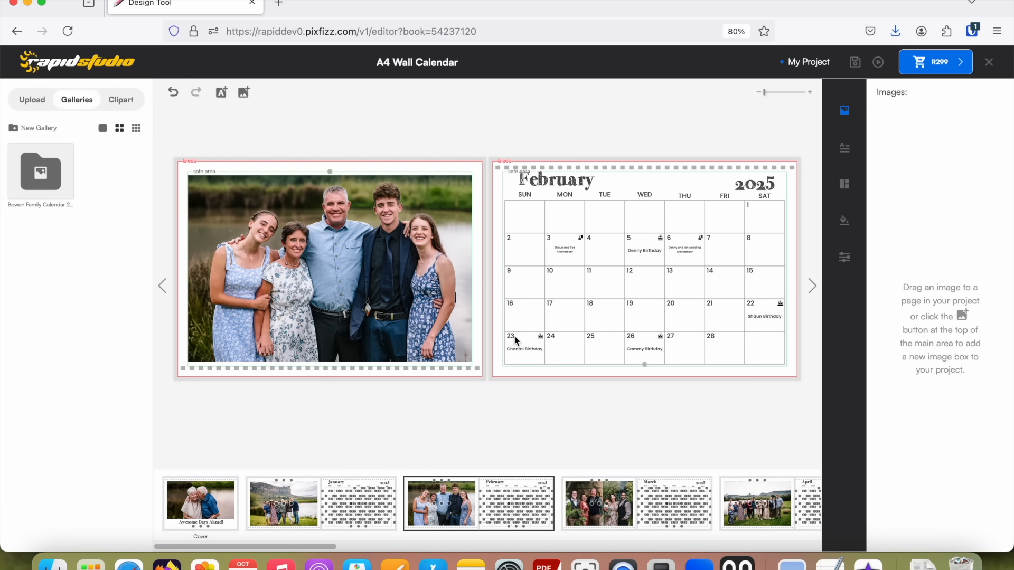
click(174, 94)
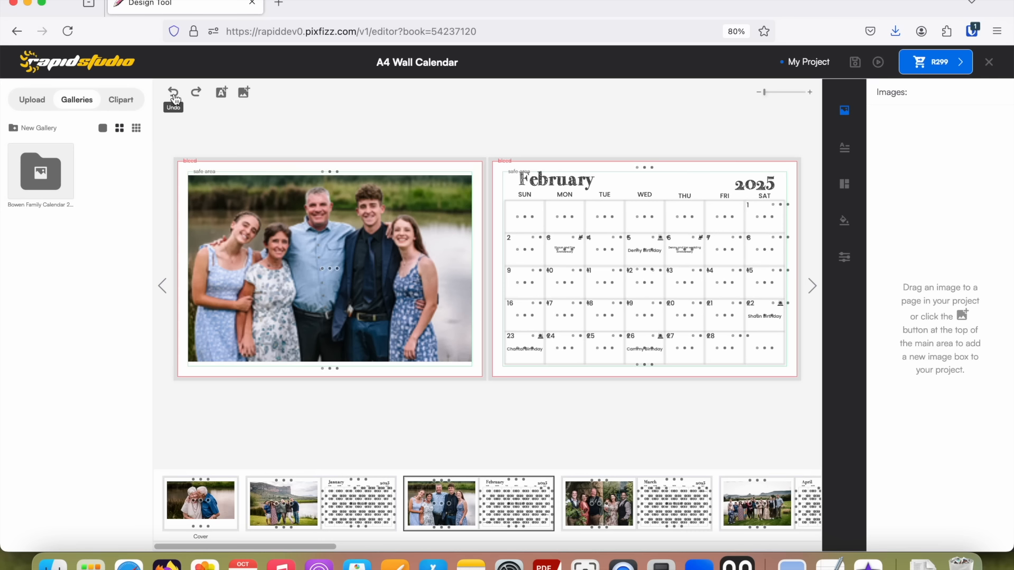
click(174, 95)
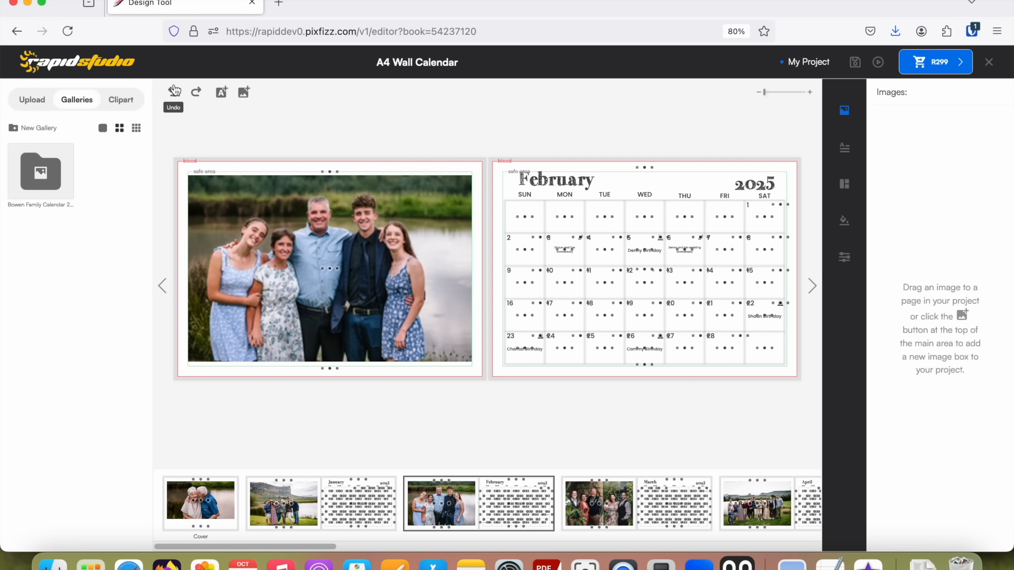
From the family calendar gallery, place 01.jpg in the cover's photo frame and replace it with 07.jpg.
click(32, 181)
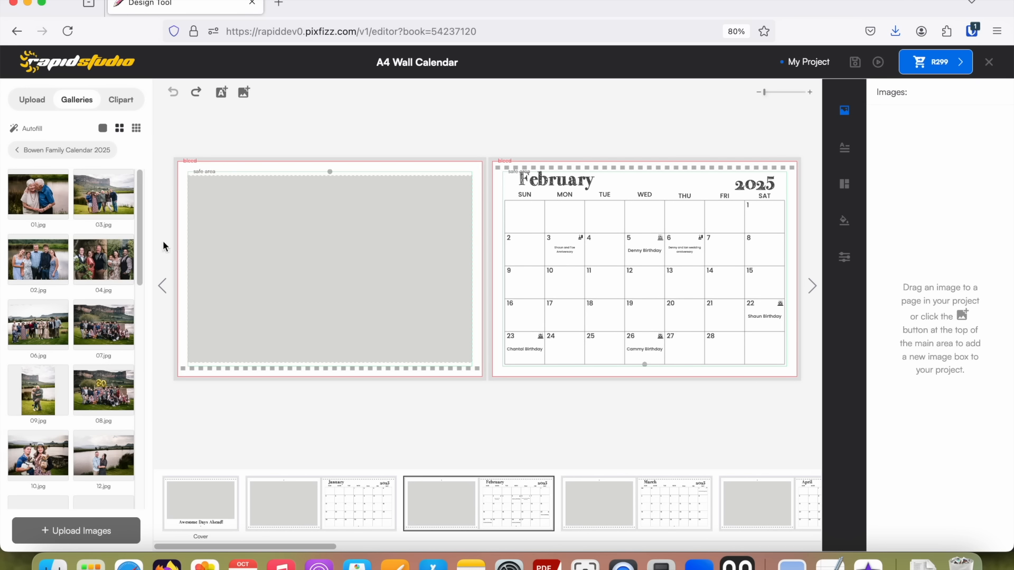
drag(32, 191, 400, 207)
click(197, 505)
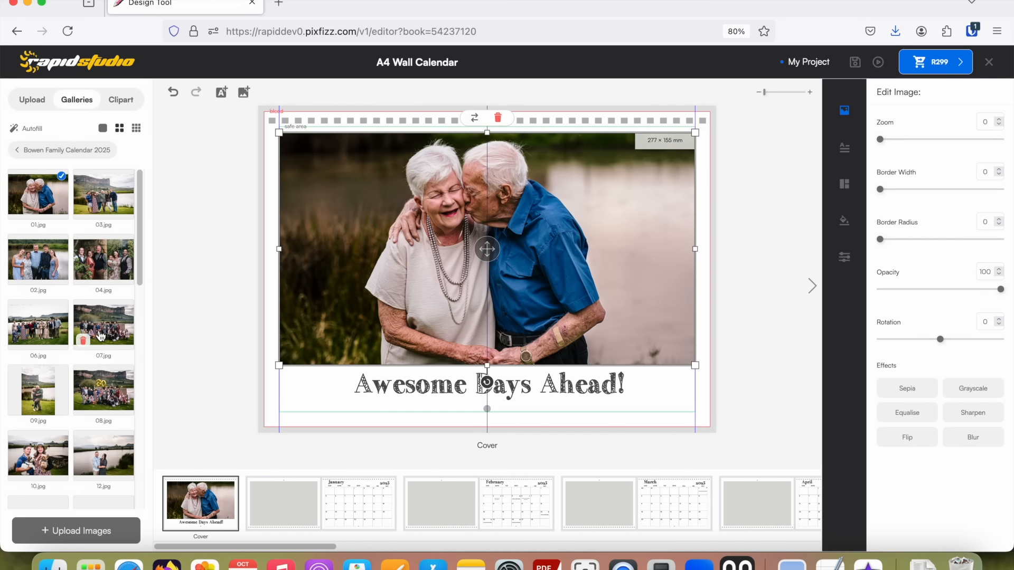
drag(99, 336, 470, 244)
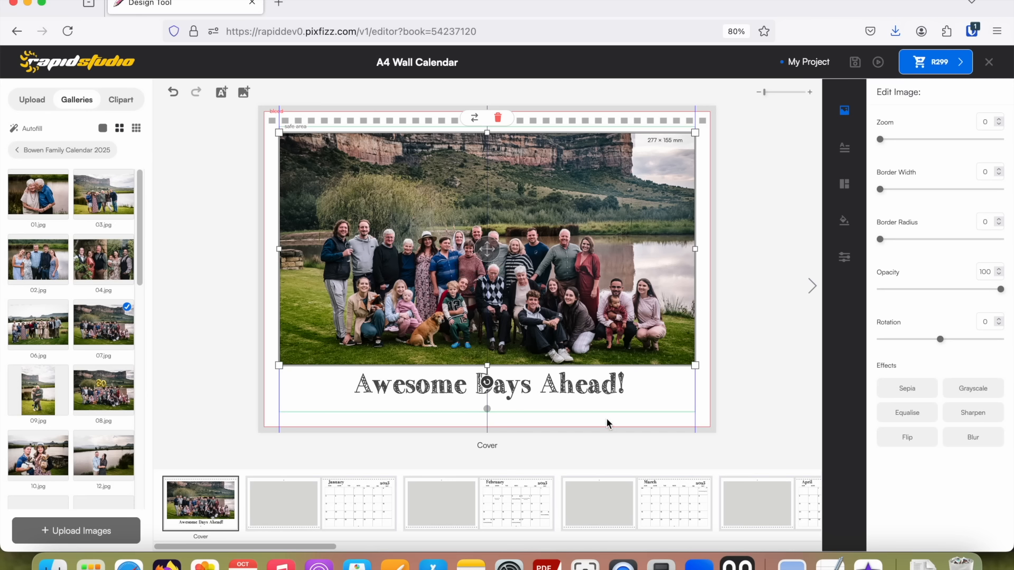
Set the cover photo's zoom to 12 and shift the image within its frame to centre the family group.
drag(490, 249, 491, 223)
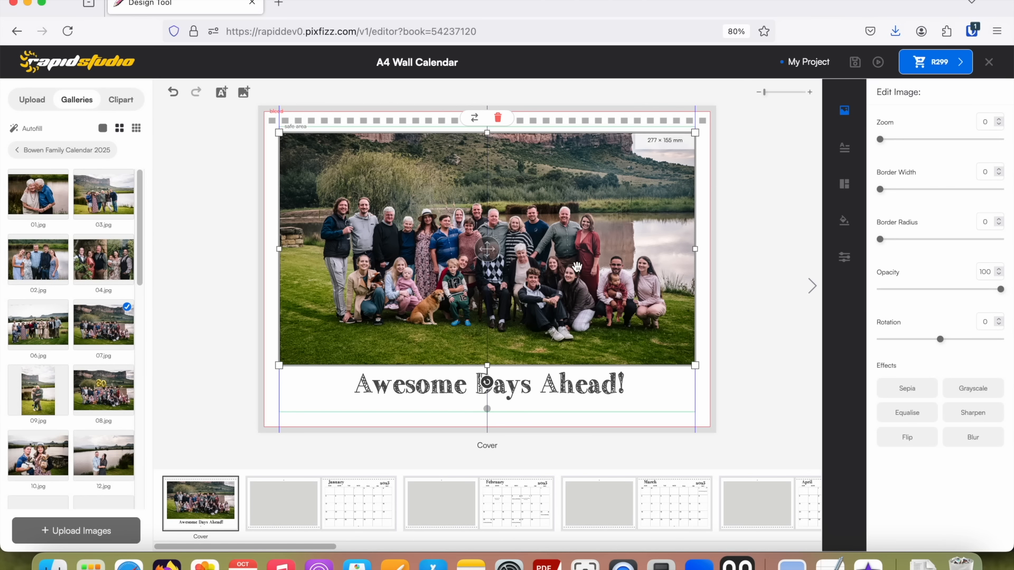
click(701, 189)
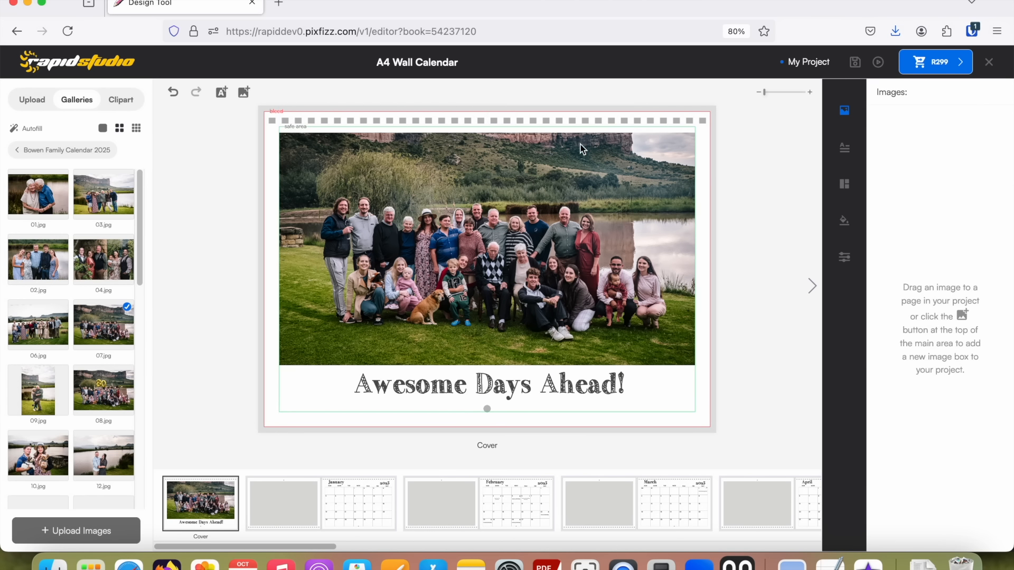
click(633, 185)
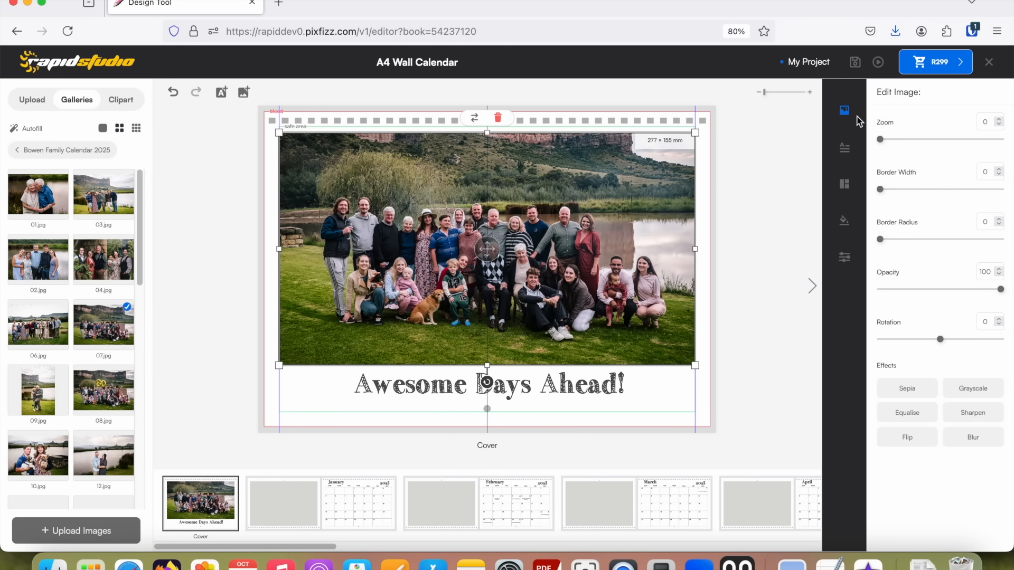
drag(882, 144, 888, 142)
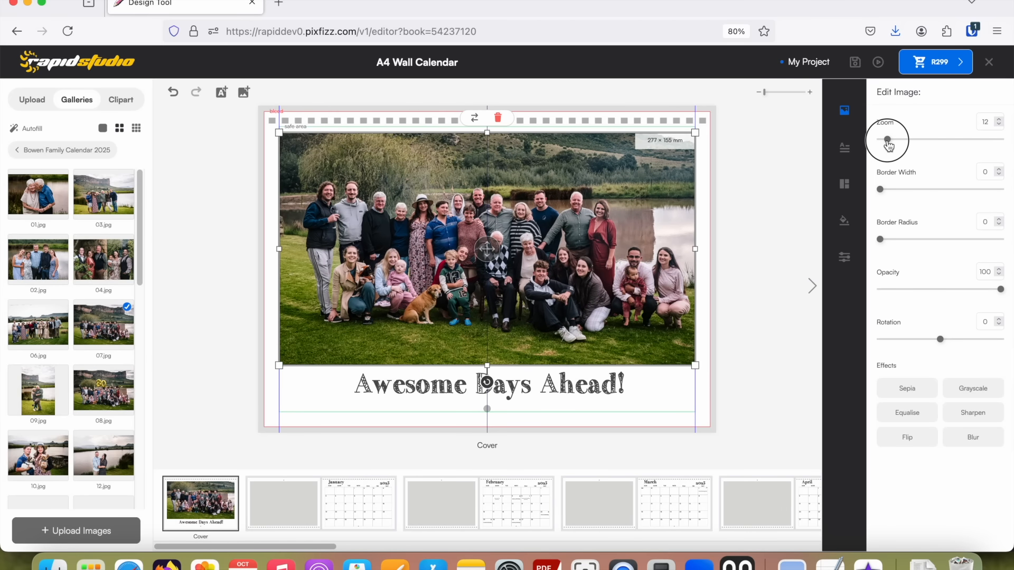
drag(486, 250, 487, 256)
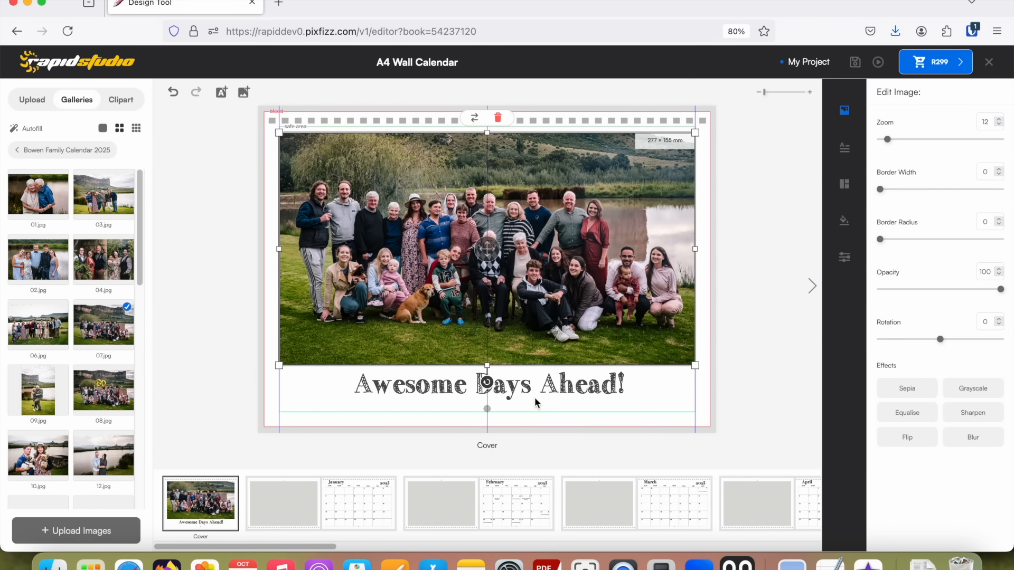
Replace the cover title "Awesome Days Ahead!" with the family's name.
click(540, 382)
click(540, 383)
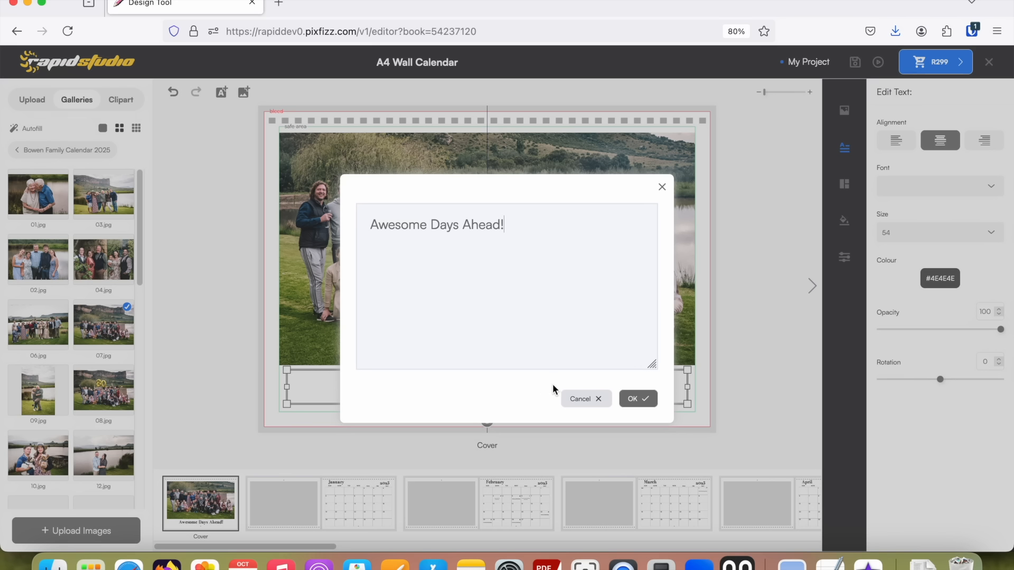
click(662, 188)
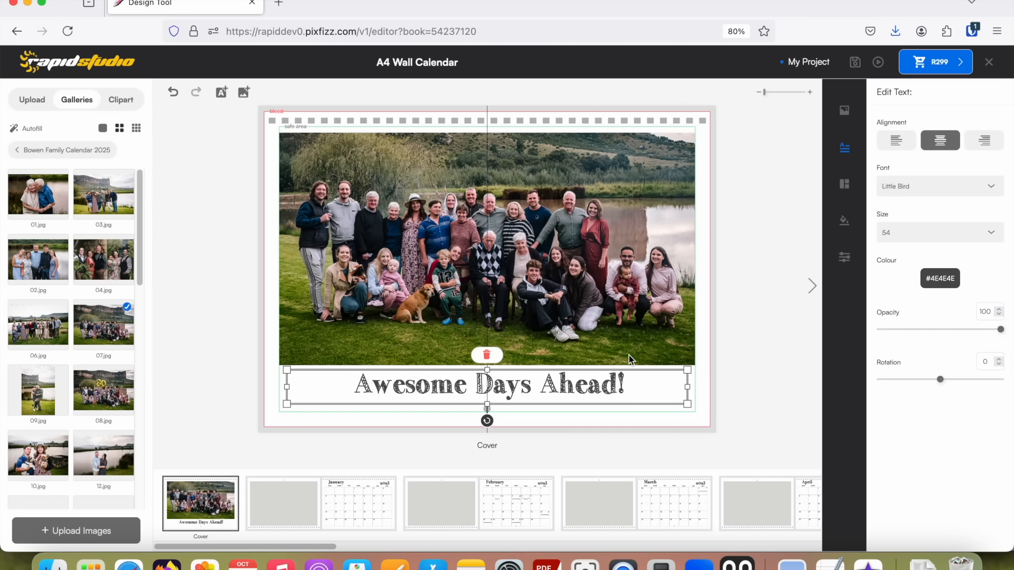
double_click(565, 388)
drag(525, 232, 335, 220)
text(The Bowens)
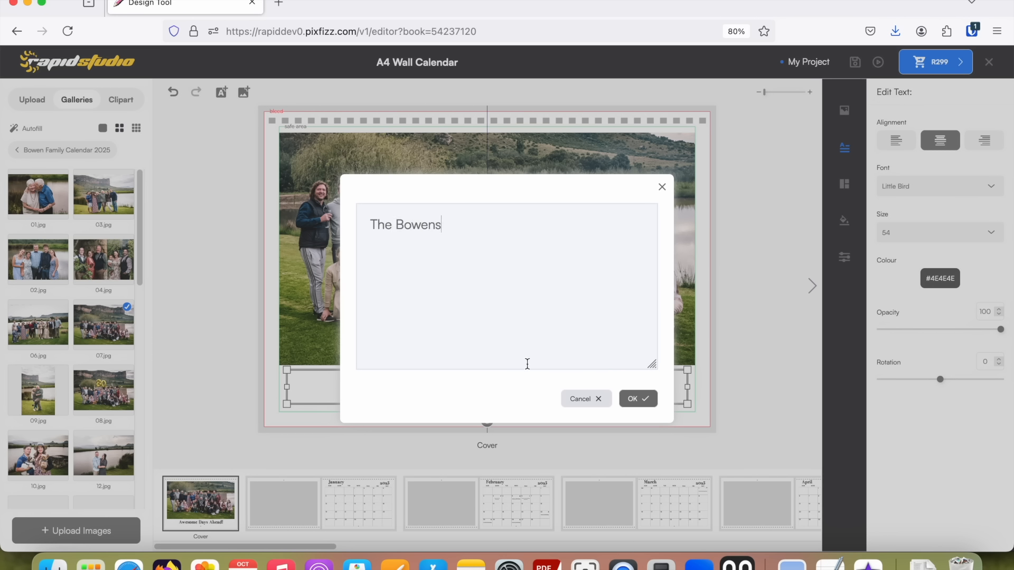
click(646, 398)
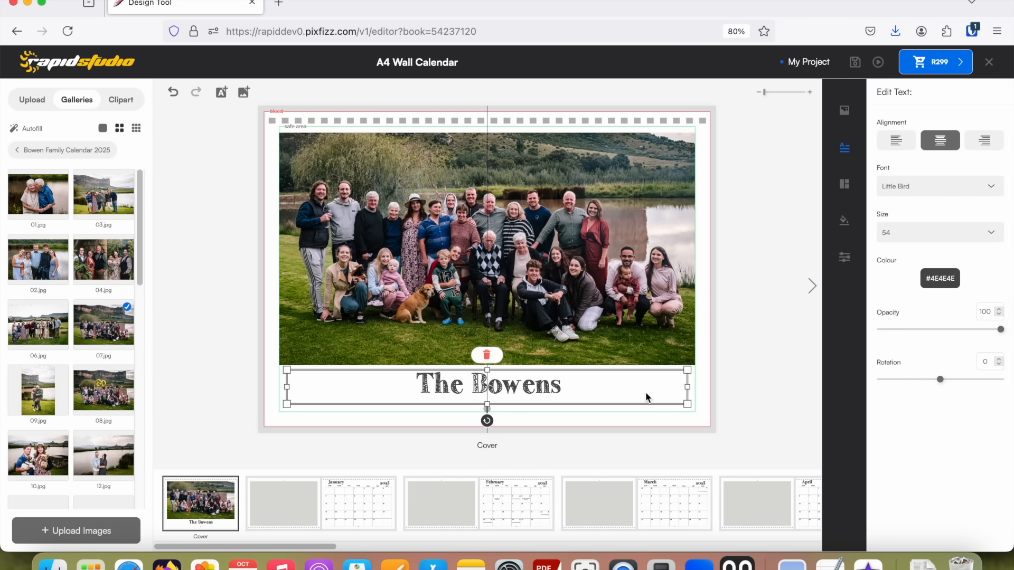
Place the gallery photo 01.jpg in the photo frame of the January spread.
click(306, 510)
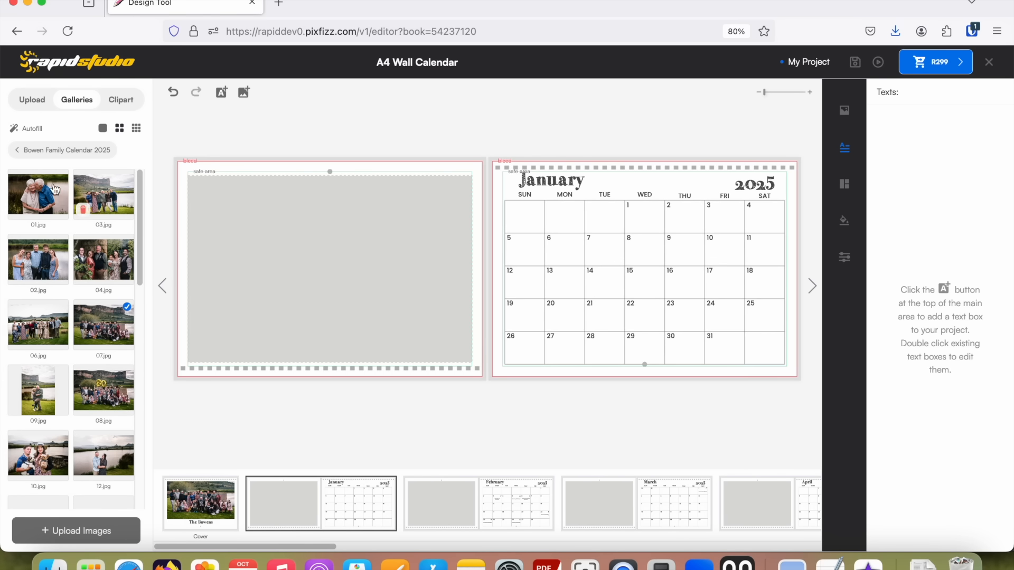
drag(52, 190, 335, 323)
Place 03.jpg in the February spread's photo frame and set its zoom to 35, centring the group.
click(482, 513)
drag(94, 195, 328, 269)
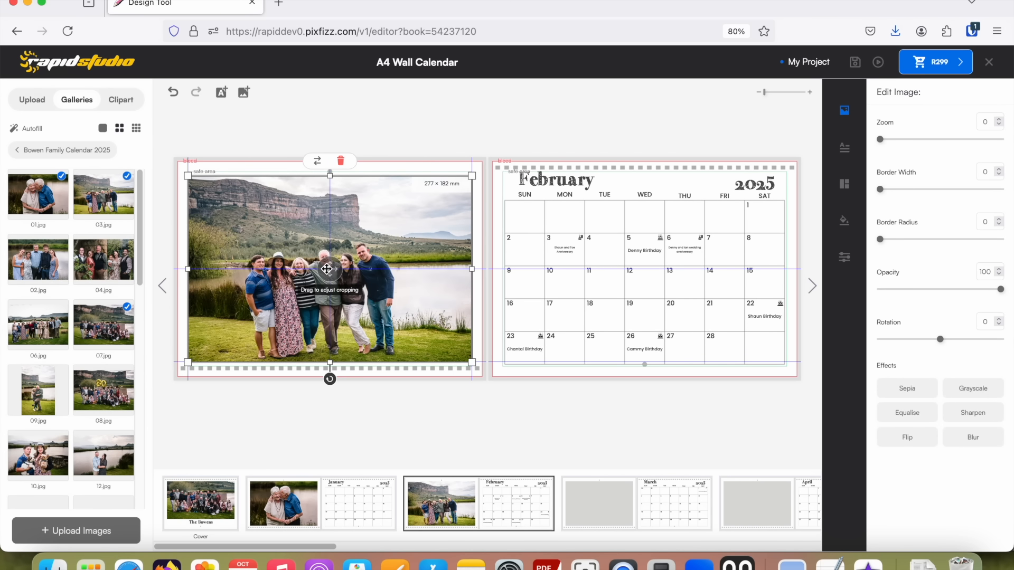
drag(880, 138, 901, 139)
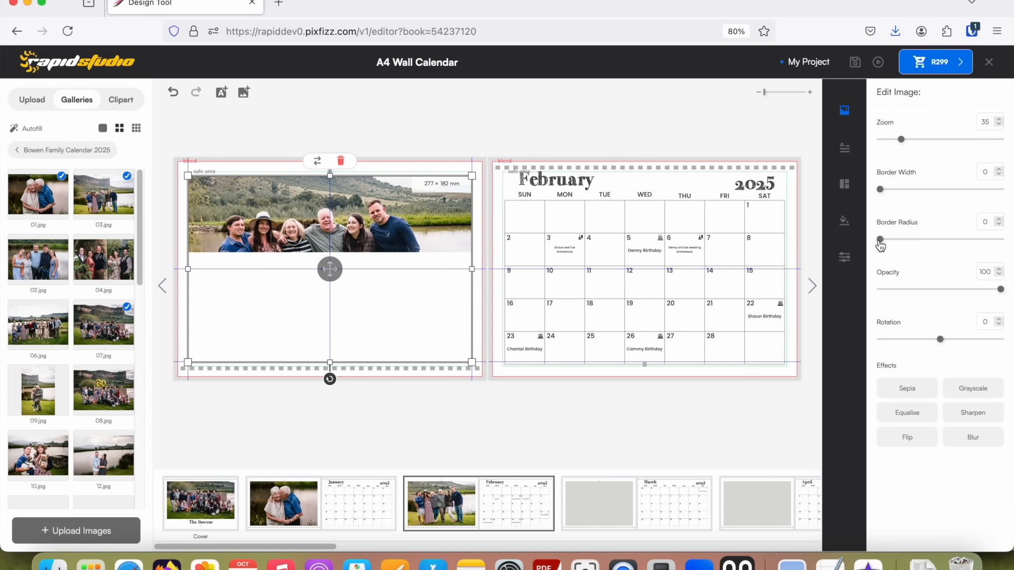
Try a black border with a width of 3.5 on the February photo and set the border width back to 0.
mouse_move(880, 243)
mouse_down()
mouse_move(894, 243)
mouse_move(878, 242)
mouse_up()
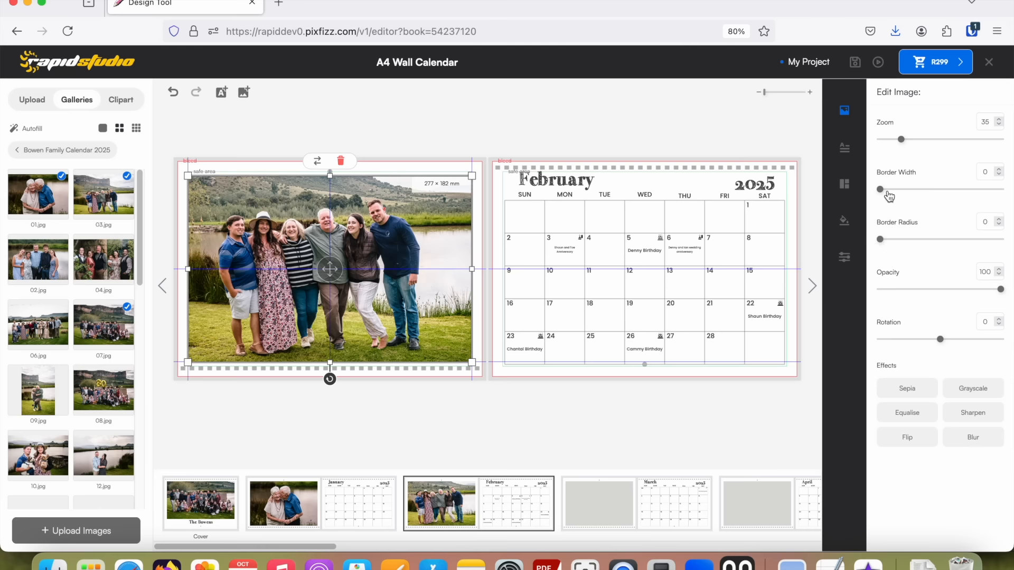
drag(880, 189, 924, 195)
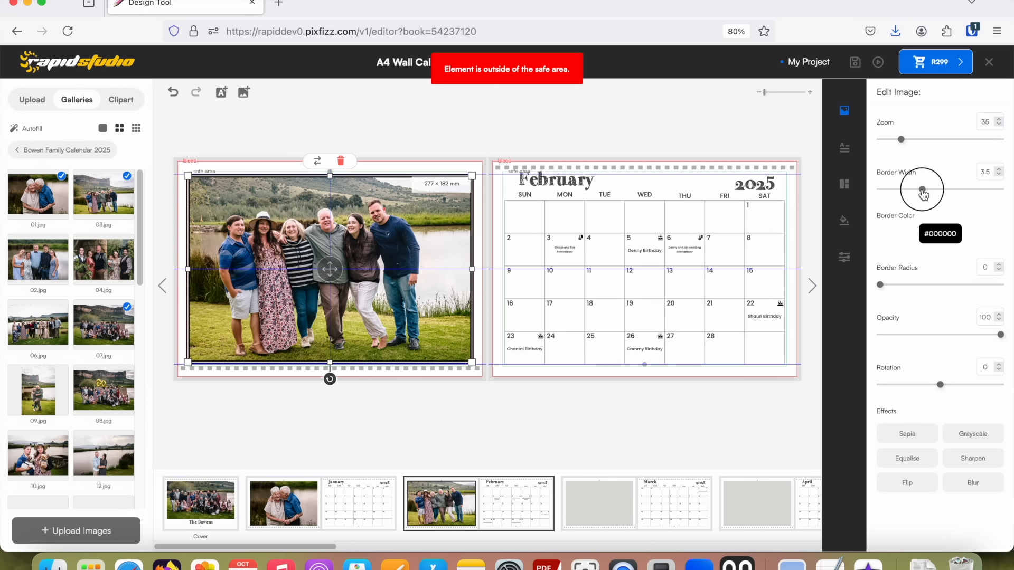
click(499, 241)
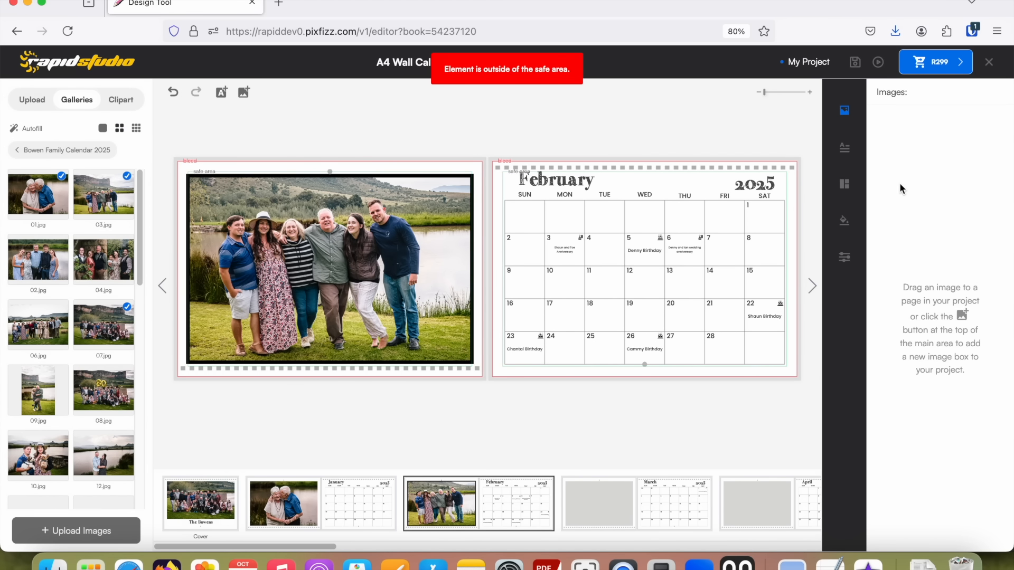
click(421, 252)
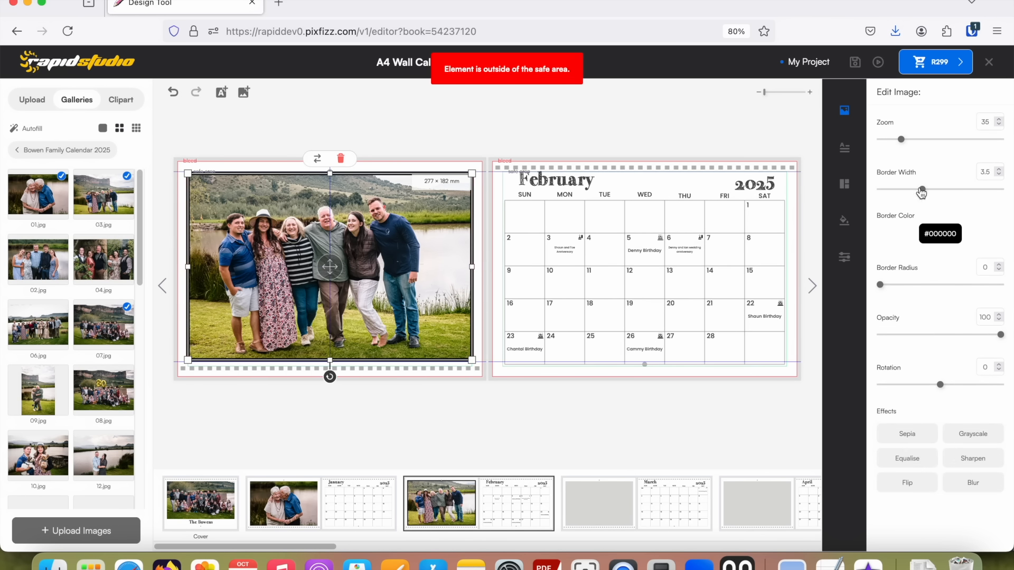
drag(922, 193, 858, 189)
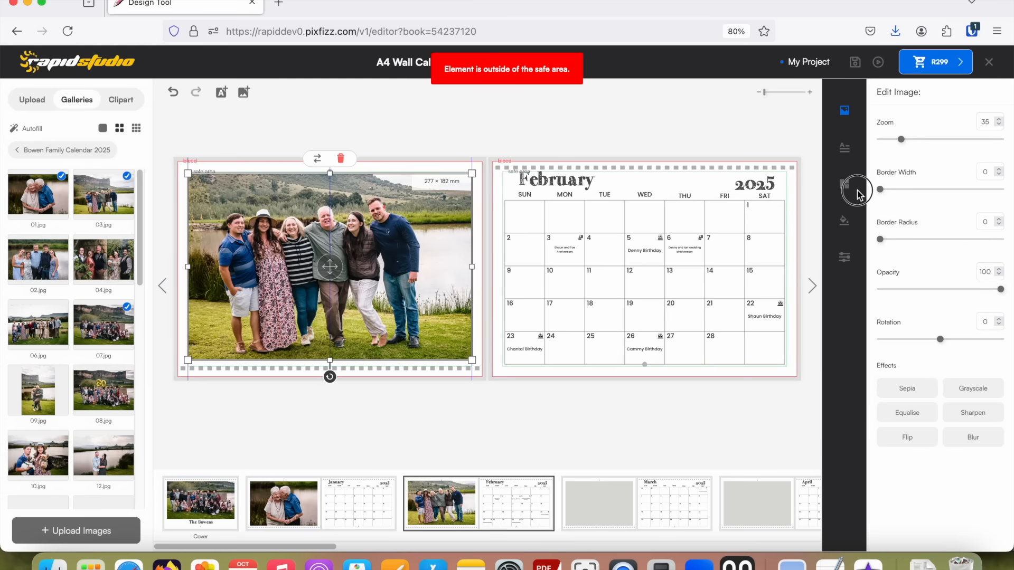
click(476, 343)
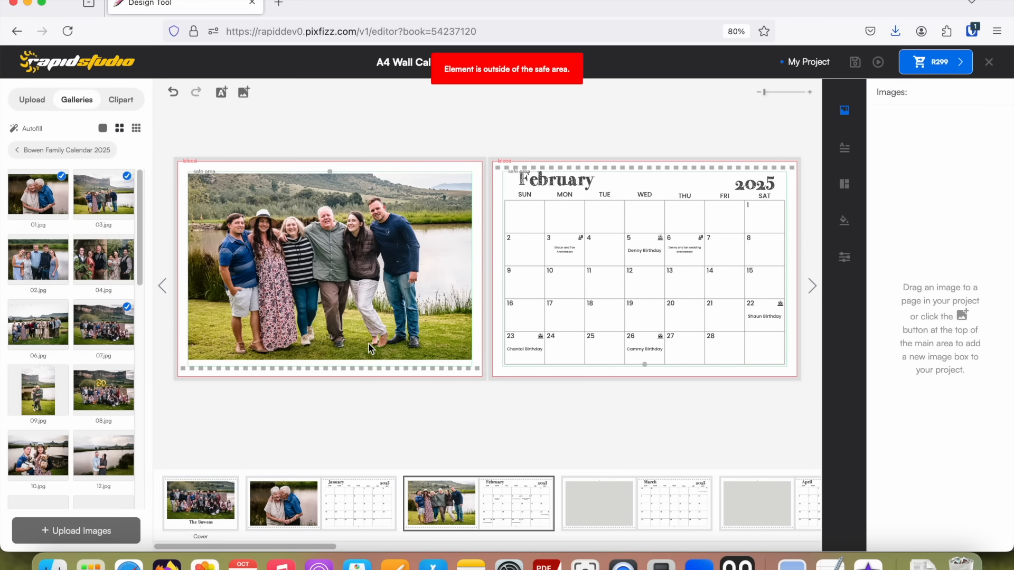
Place the gallery photo 02.jpg in the photo frame of the March spread.
click(600, 490)
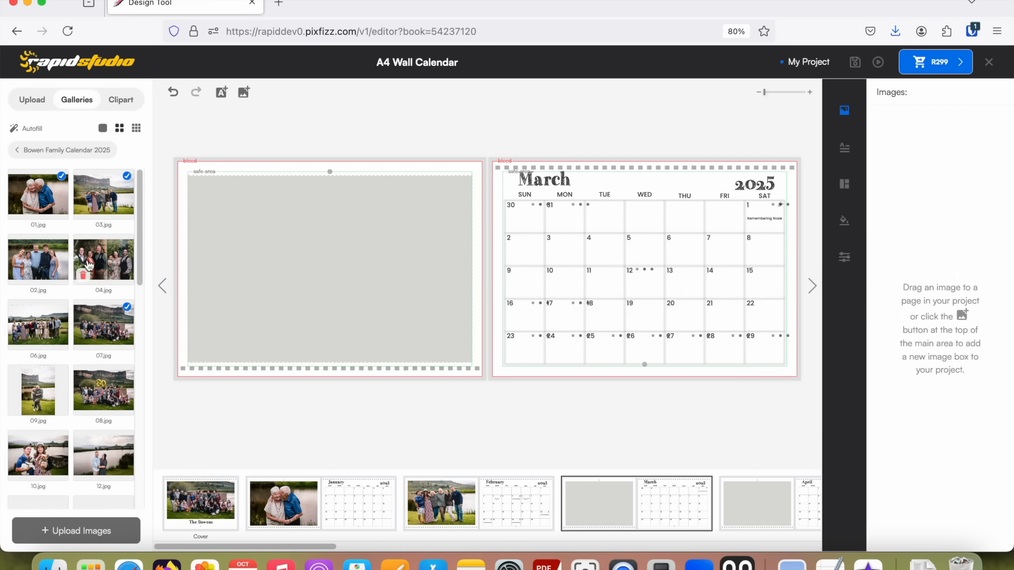
drag(105, 256, 290, 250)
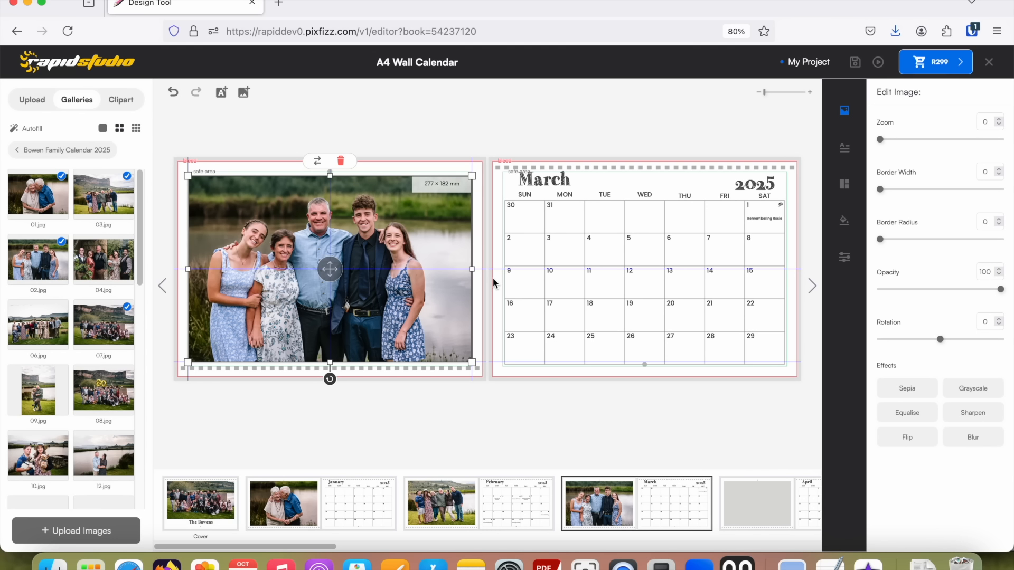
Preview the March spread and switch its photo page to the full-bleed single-photo layout.
click(845, 186)
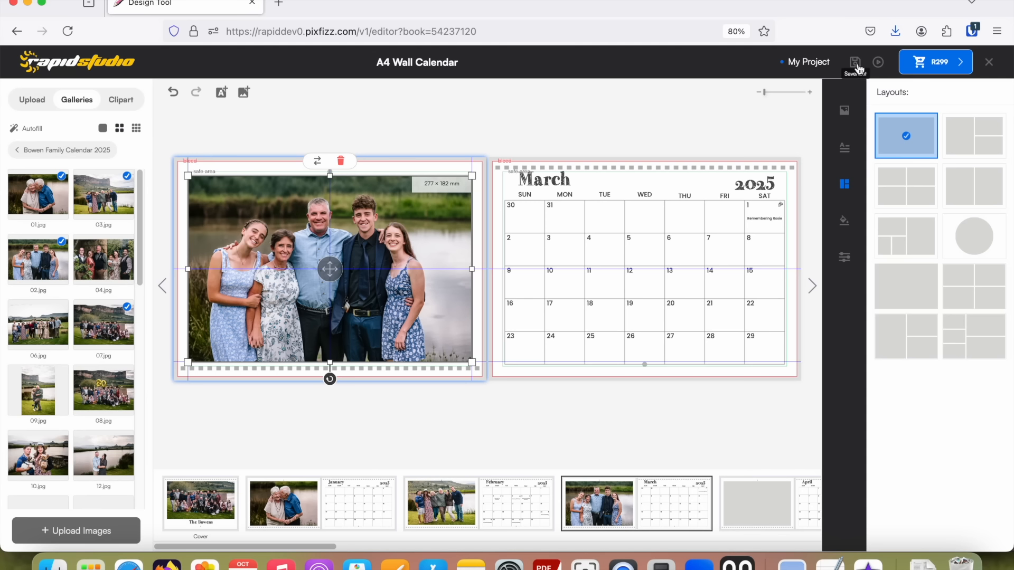
click(878, 63)
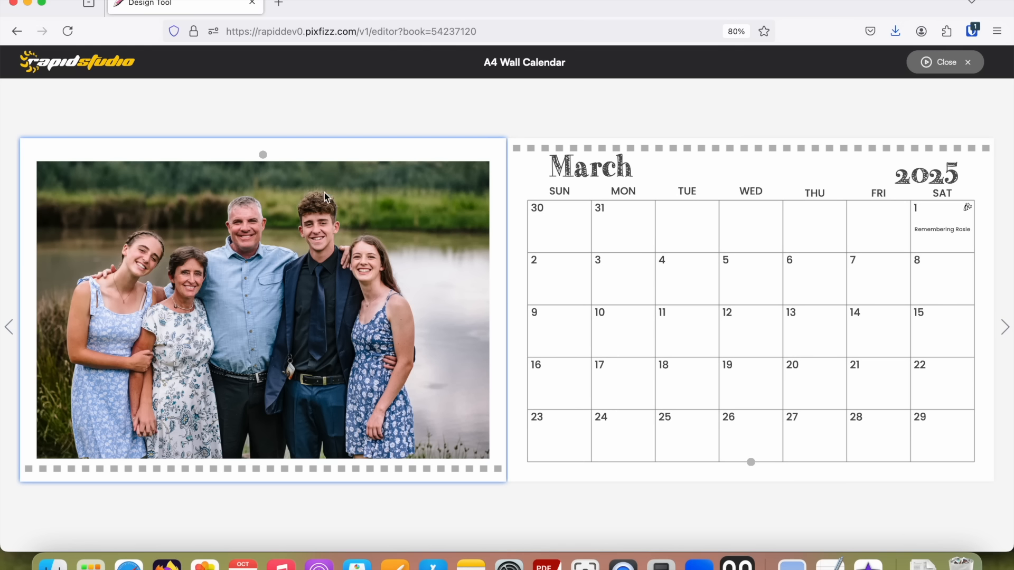
click(941, 62)
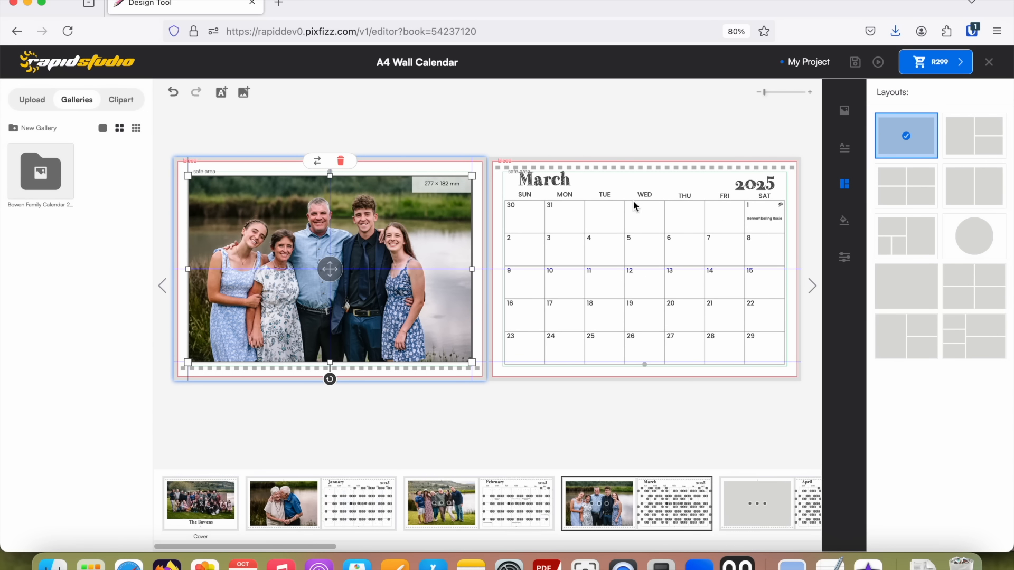
click(920, 290)
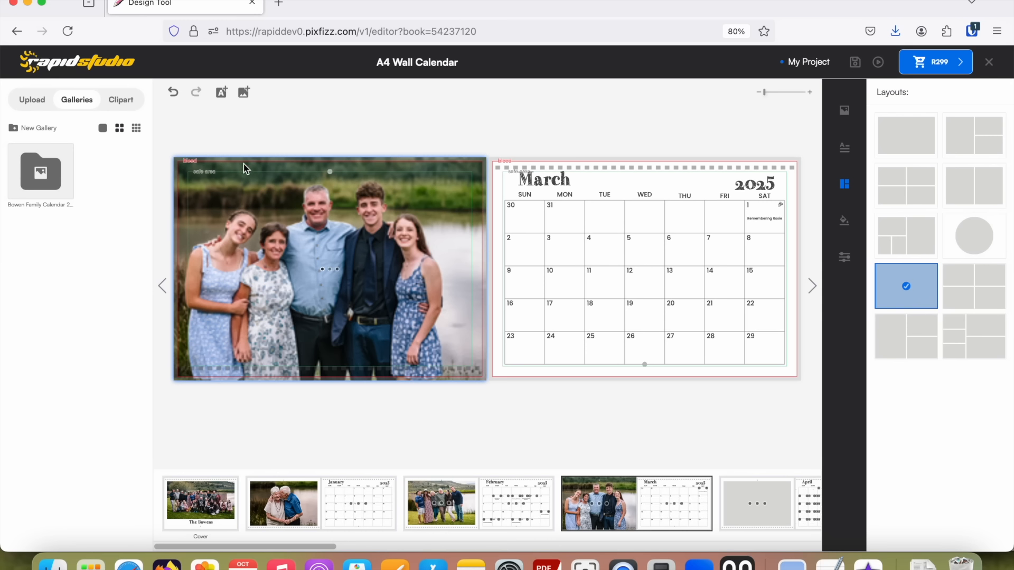
Try resizing the full-bleed March photo to 285 × 204 mm and undo the resize.
click(248, 195)
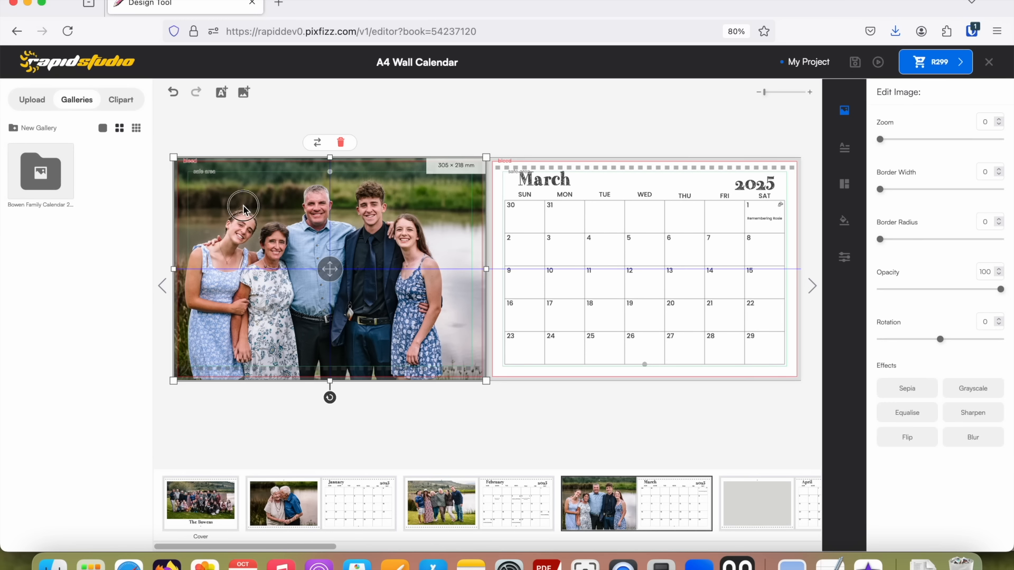
drag(486, 154, 467, 184)
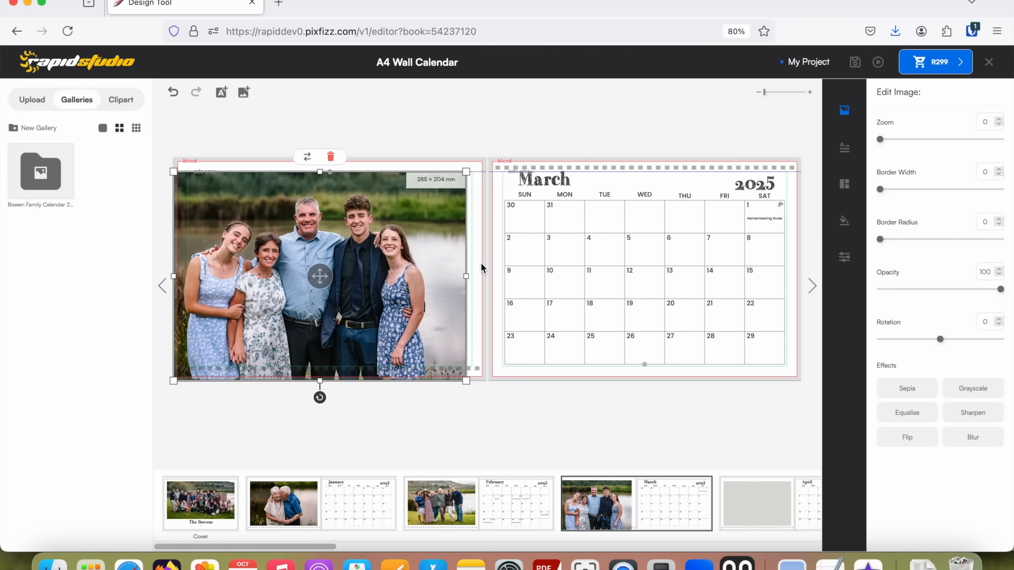
click(177, 97)
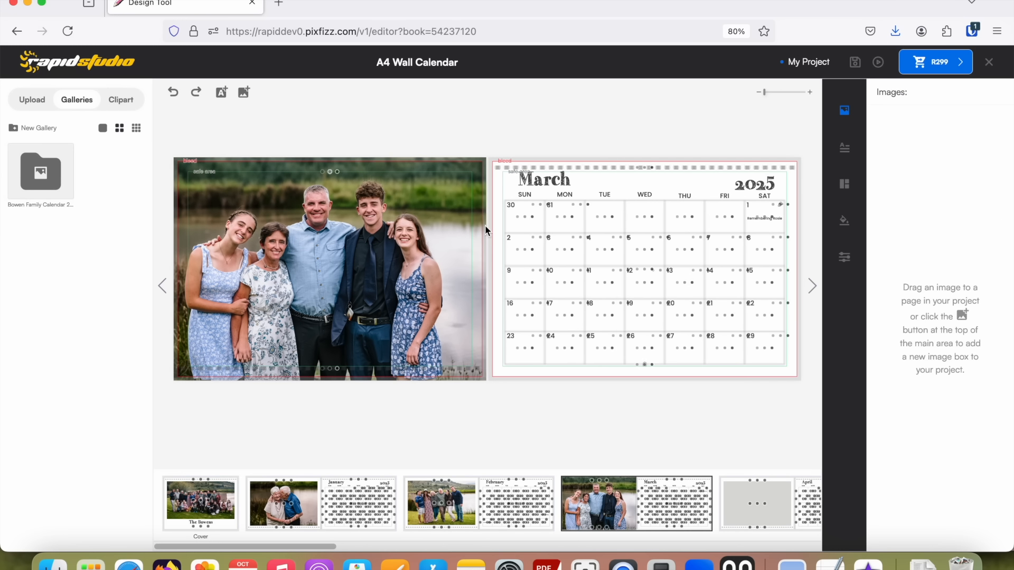
Switch the March photo page to the four-photo layout with one tall frame beside a wide frame and two small frames.
click(845, 185)
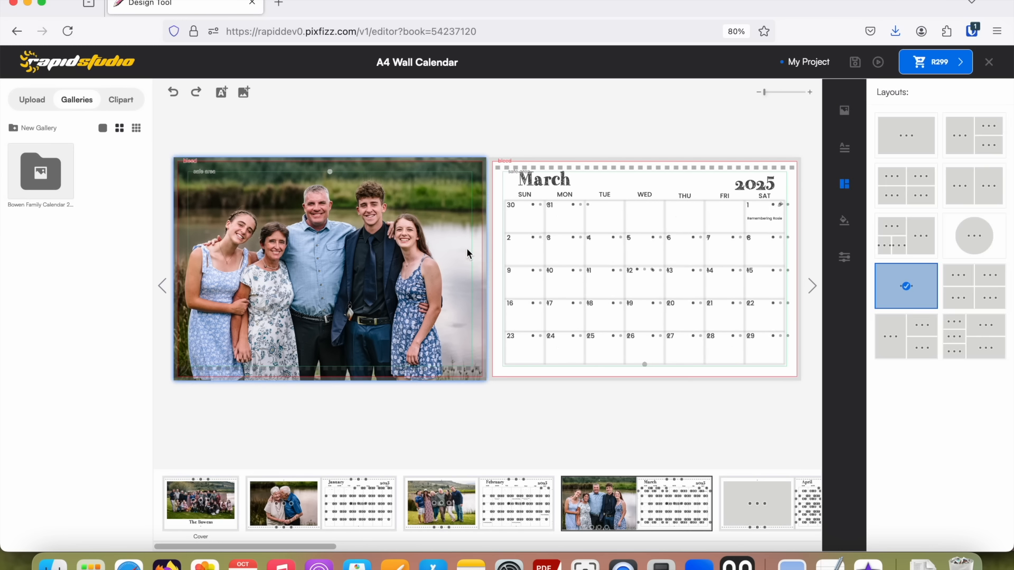
click(329, 267)
drag(329, 268, 348, 264)
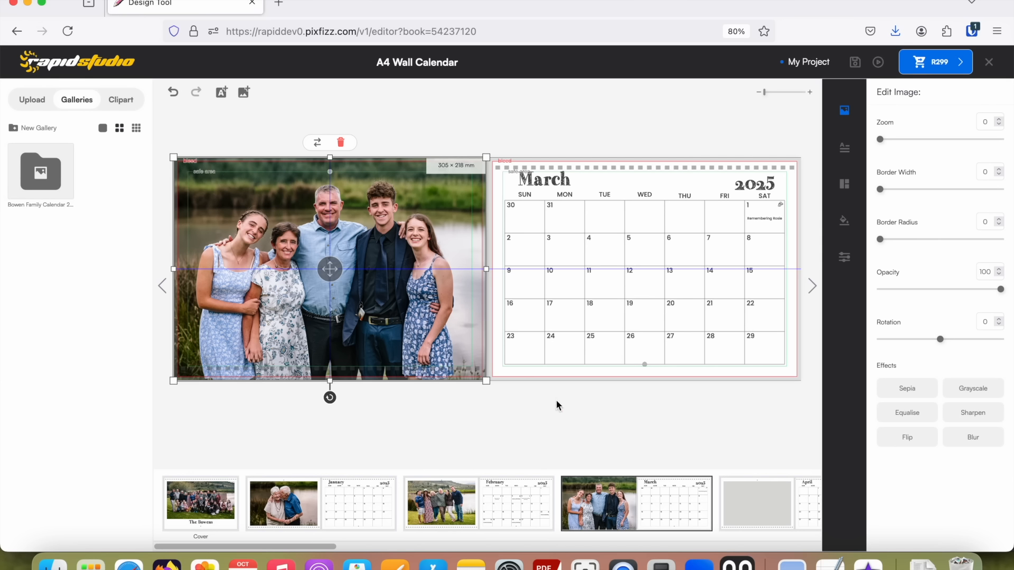
click(845, 185)
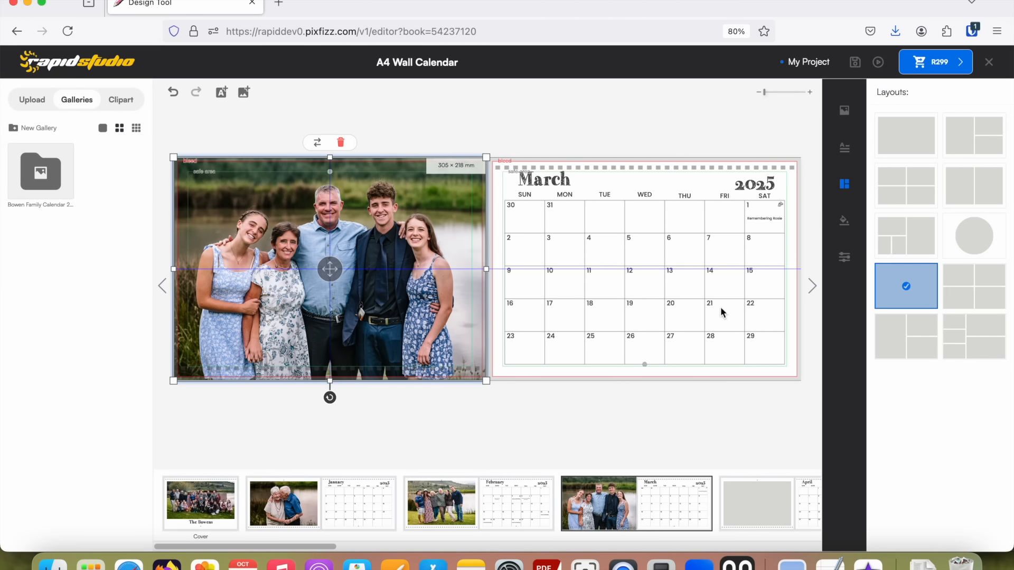
click(908, 230)
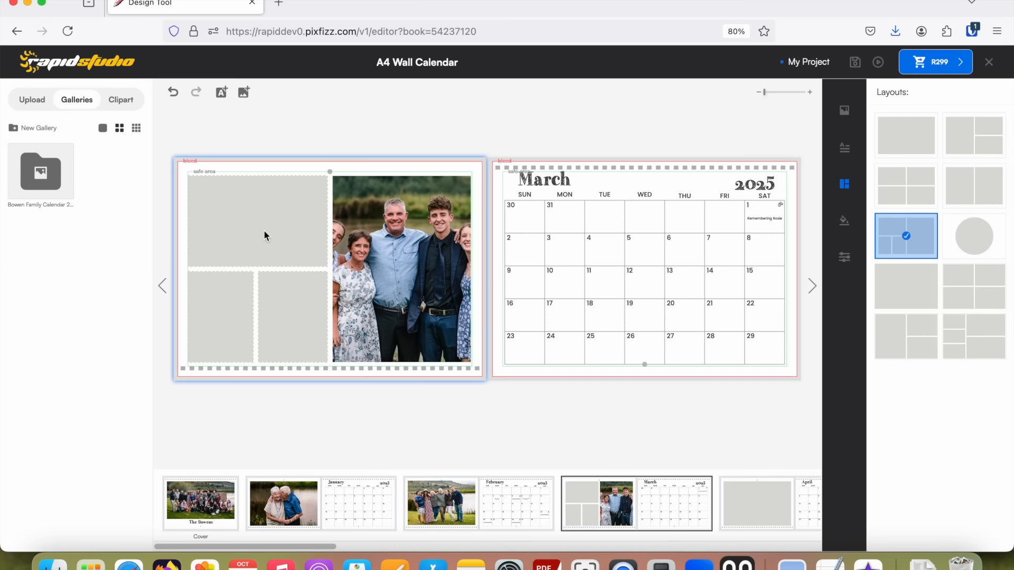
Fill the March layout with 13.jpg in the tall frame, 16.jpg in the wide frame, and 14.jpg and 17.jpg in the small frames.
click(42, 175)
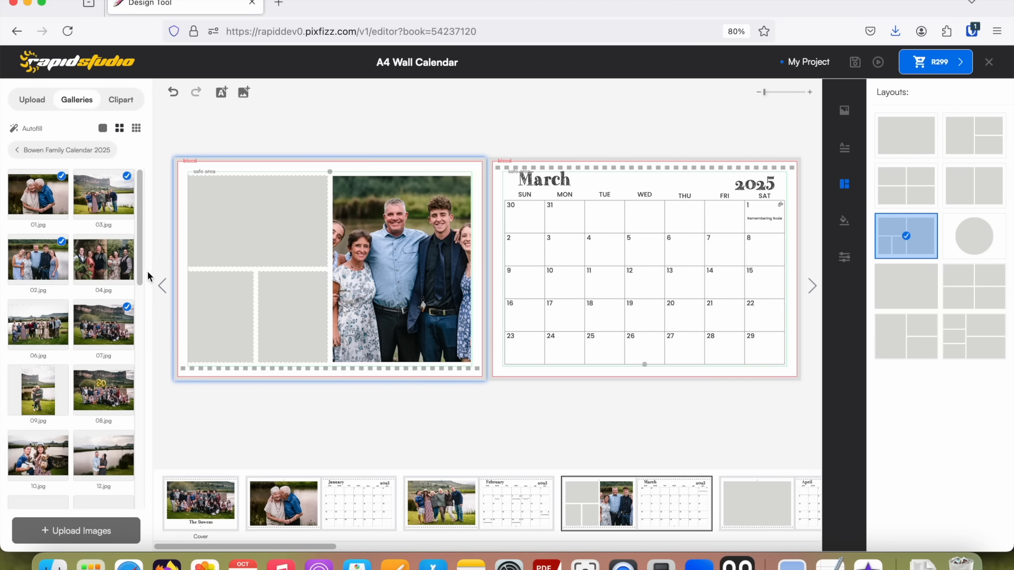
drag(140, 253, 132, 337)
drag(104, 280, 380, 272)
drag(40, 406, 233, 238)
drag(101, 421, 288, 317)
drag(44, 349, 217, 316)
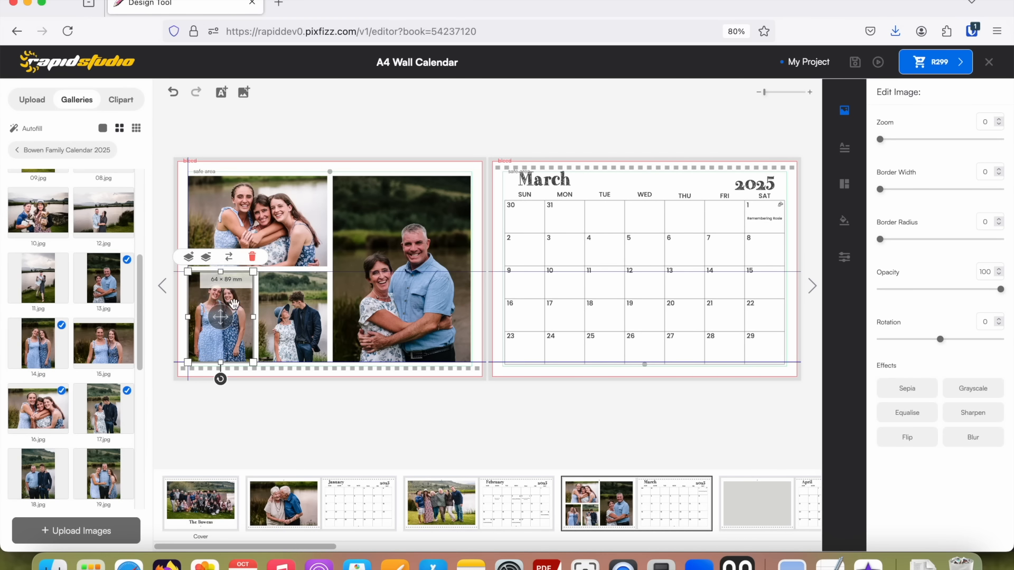
Set the zoom of the March photo 17.jpg to 7.25 and of the tall 13.jpg photo to 17.5.
click(294, 311)
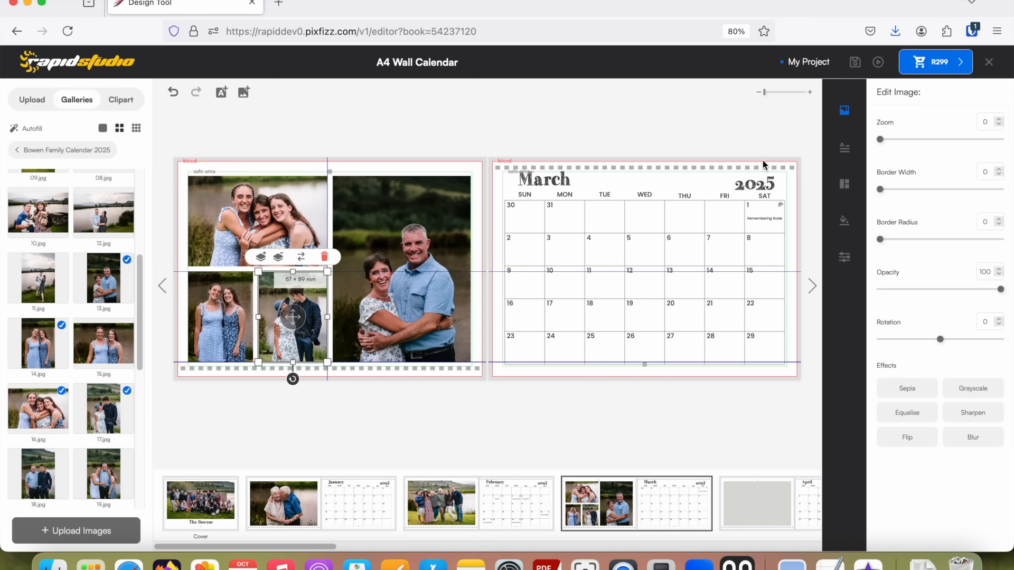
click(880, 140)
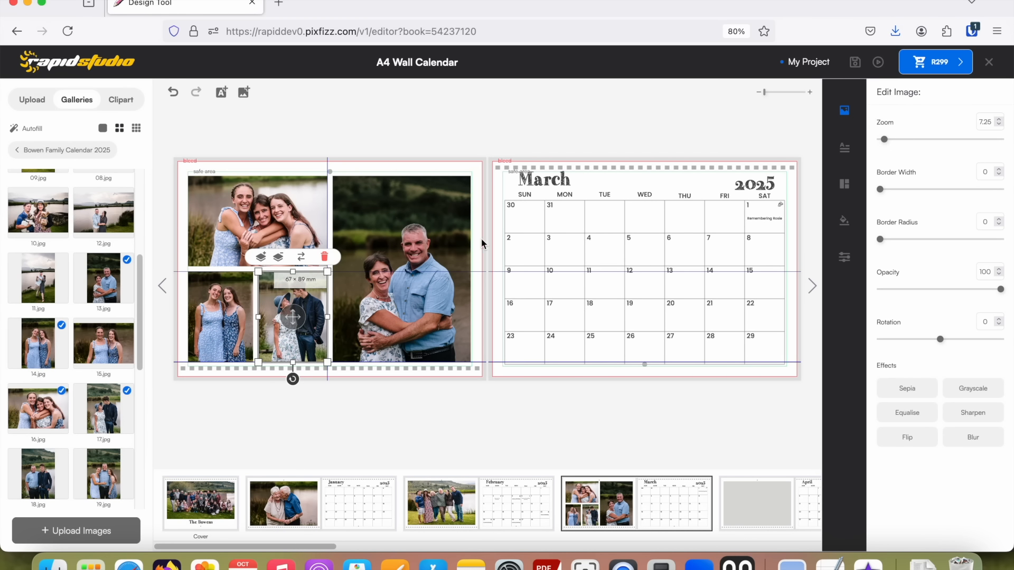
click(419, 265)
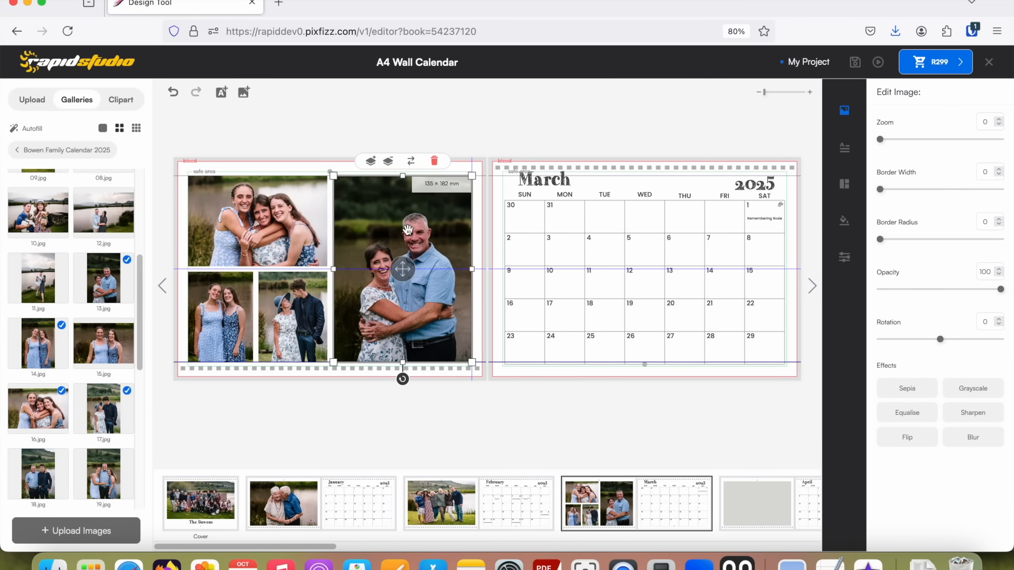
click(890, 140)
drag(891, 138, 892, 139)
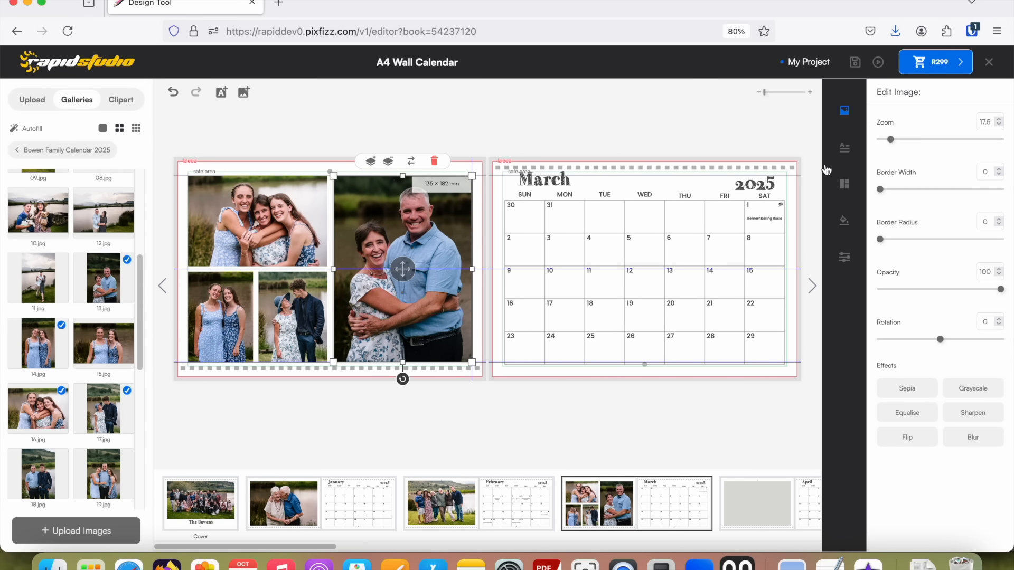
Preview the March spread with its four-photo layout and return to the layout choices.
click(576, 314)
click(878, 63)
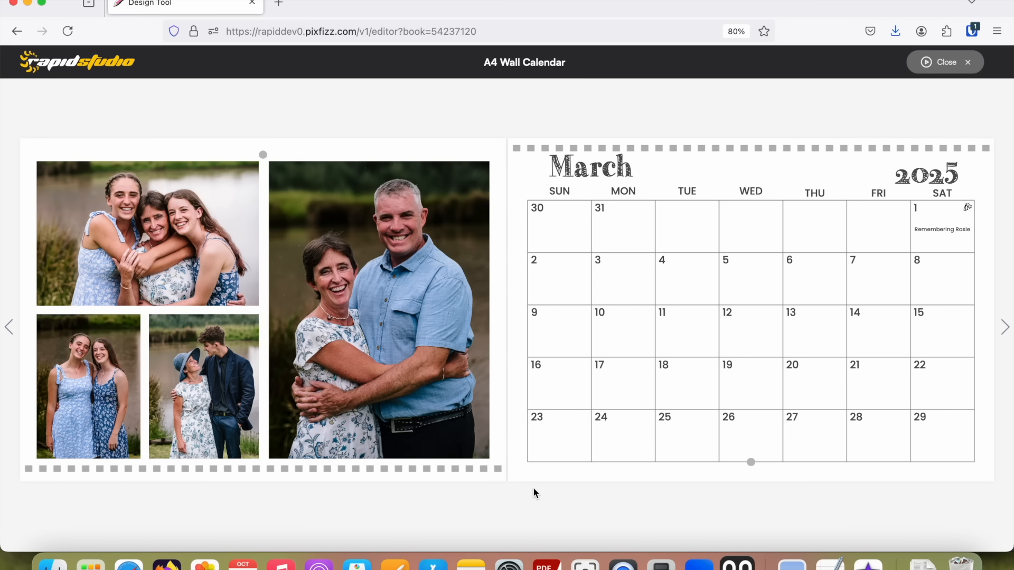
click(930, 72)
click(843, 183)
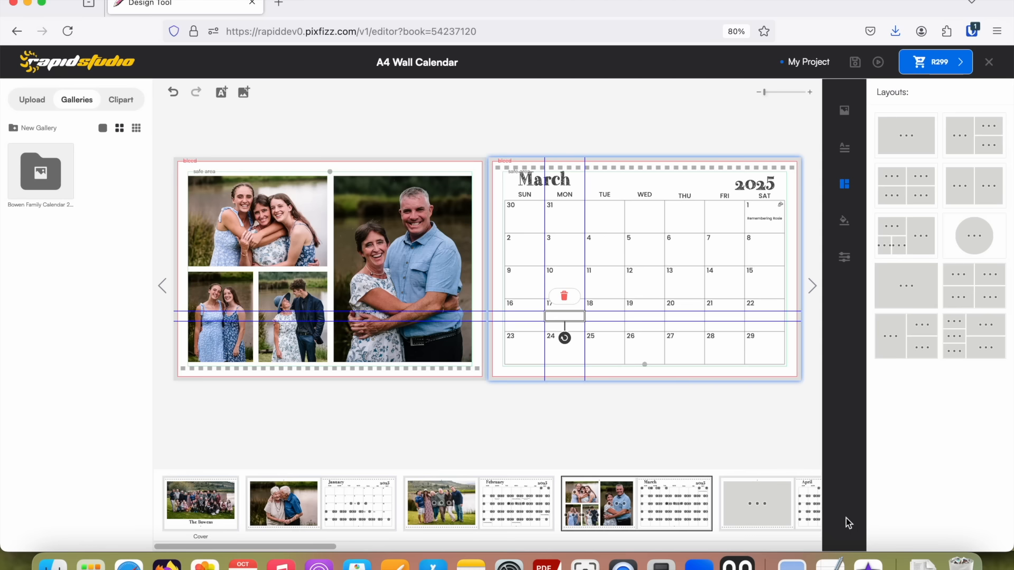
click(623, 565)
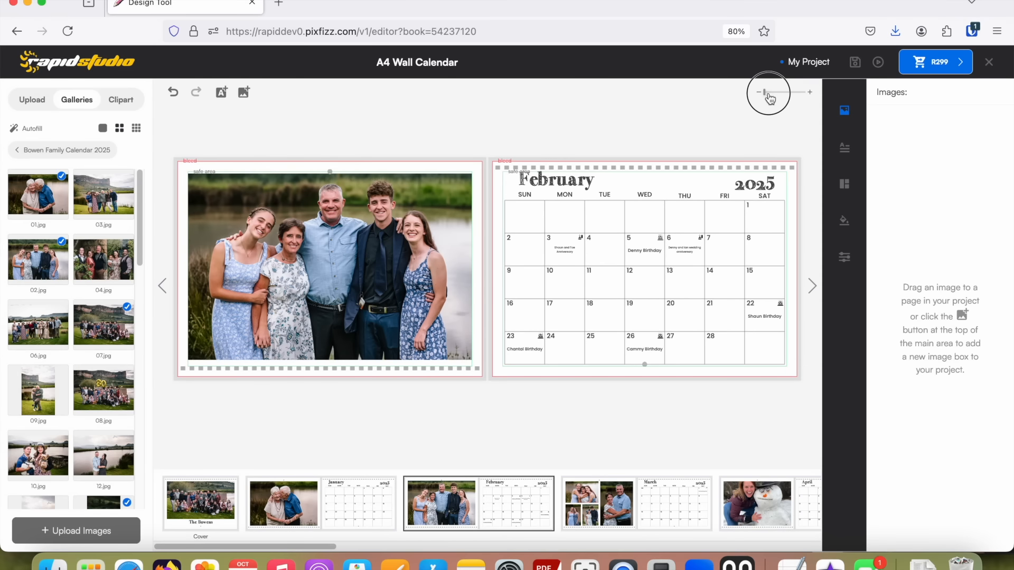
Examine the upper and lower text lines in the 12 February date block on the enlarged calendar page.
drag(766, 93, 784, 93)
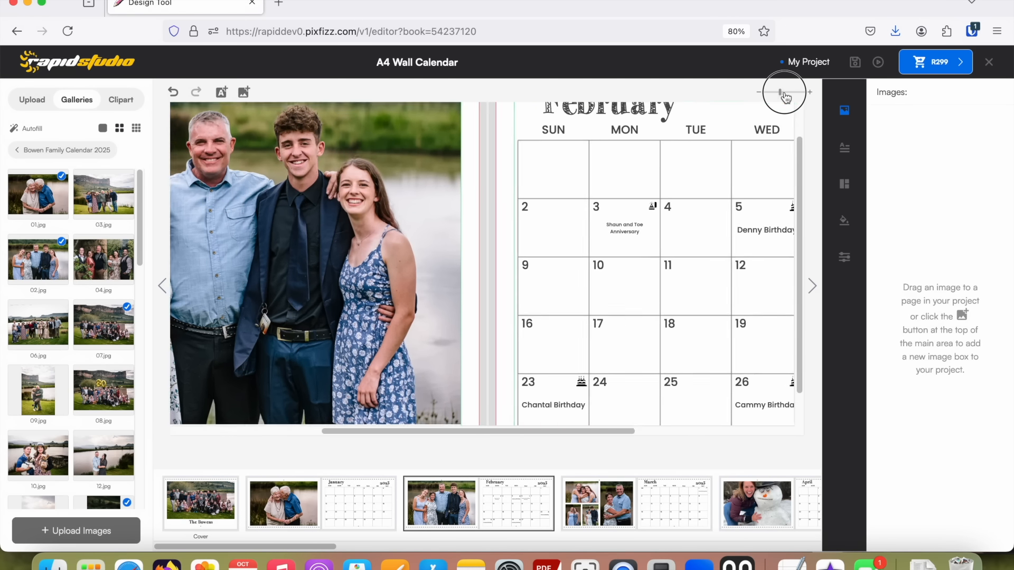
drag(540, 433, 718, 469)
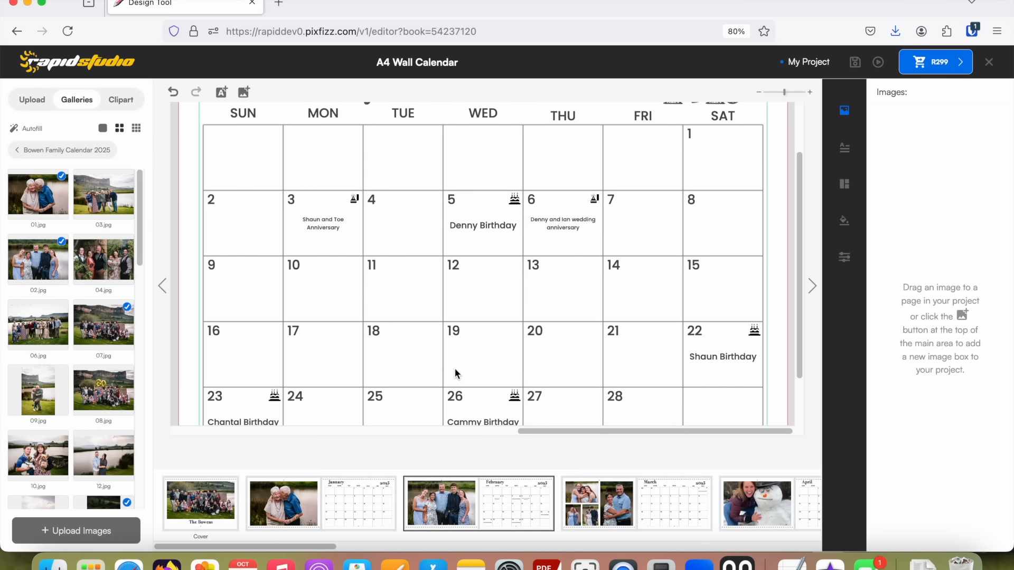
scroll(627, 338, down, 2)
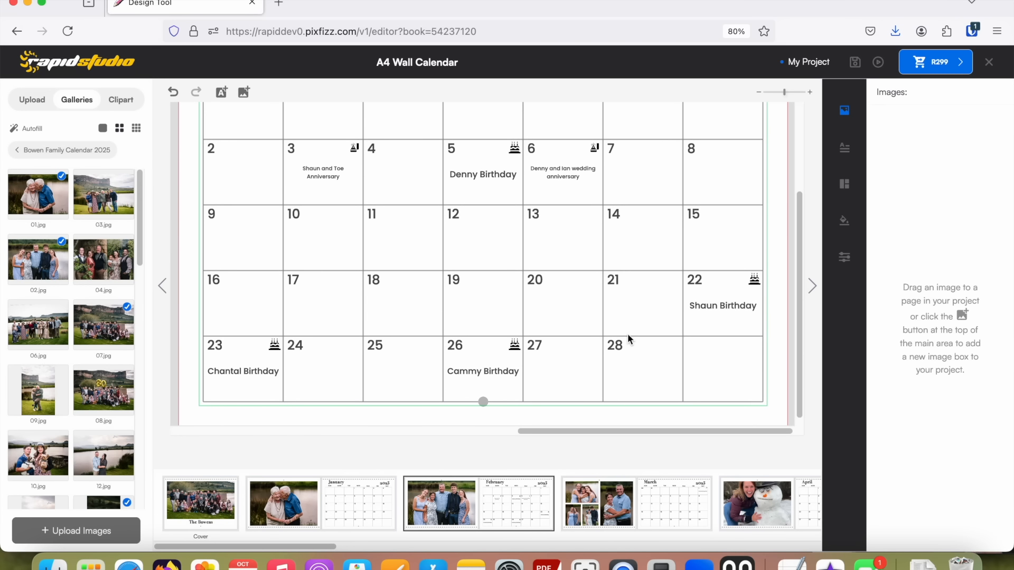
click(484, 243)
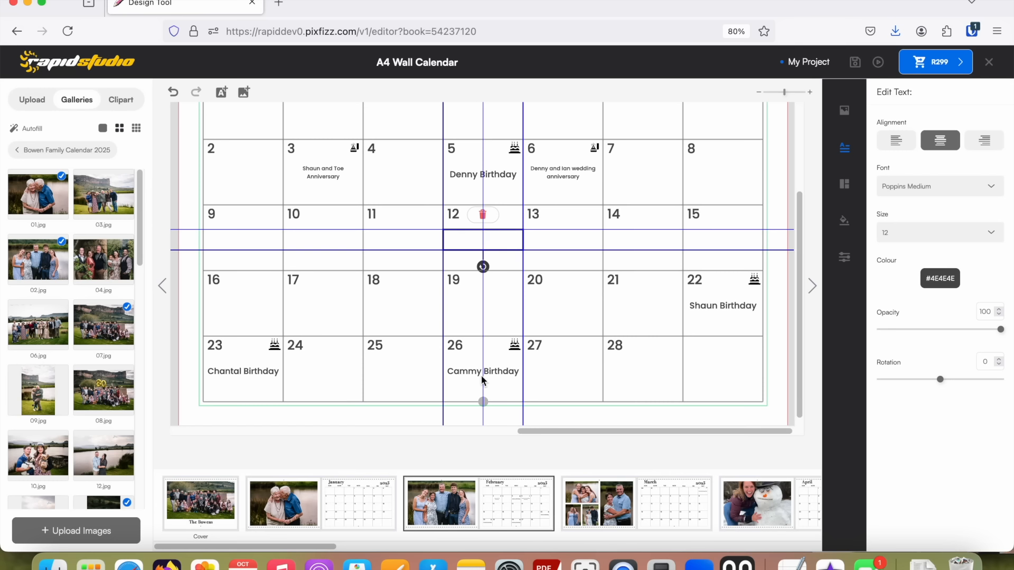
click(506, 258)
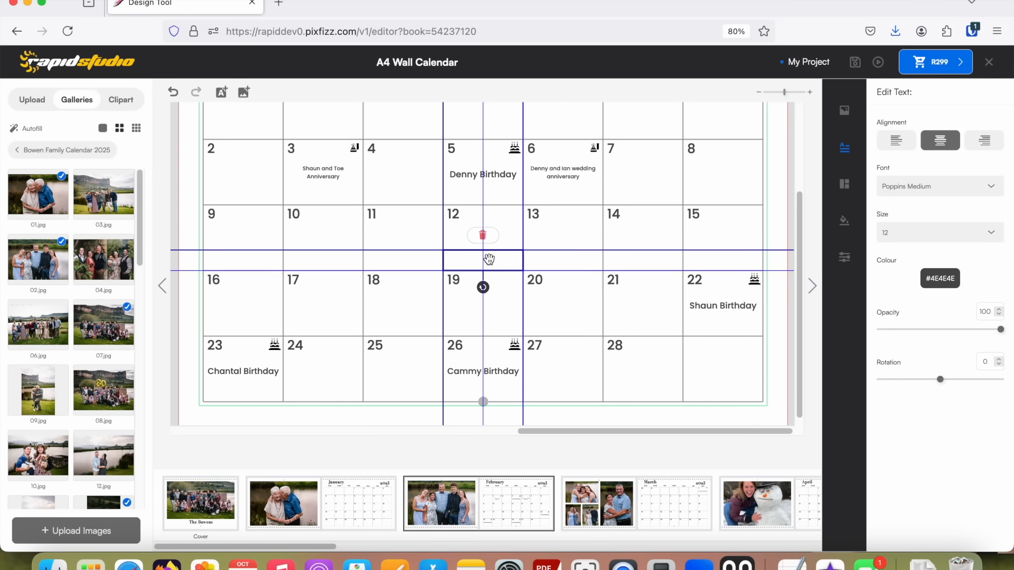
click(503, 237)
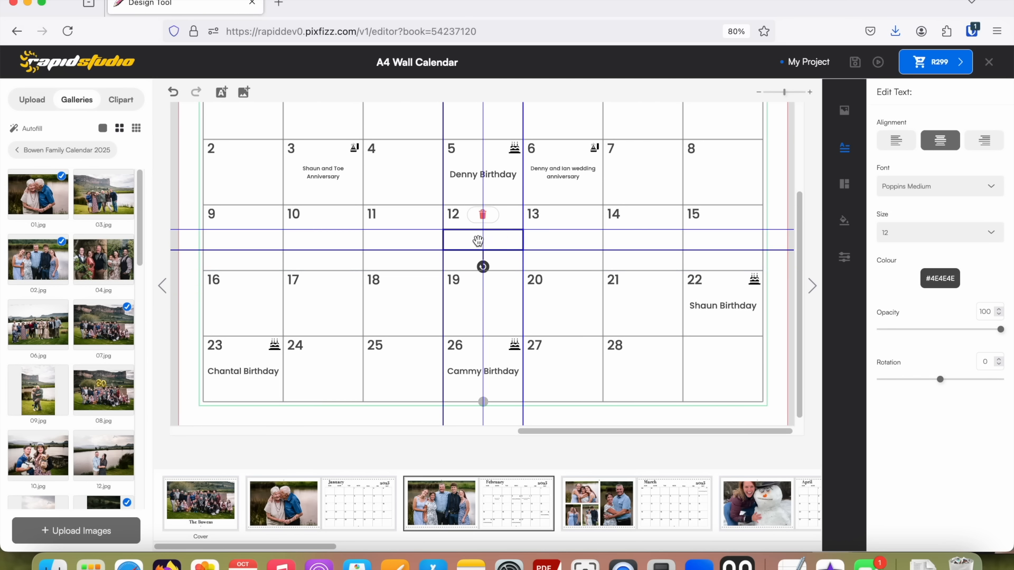
click(501, 261)
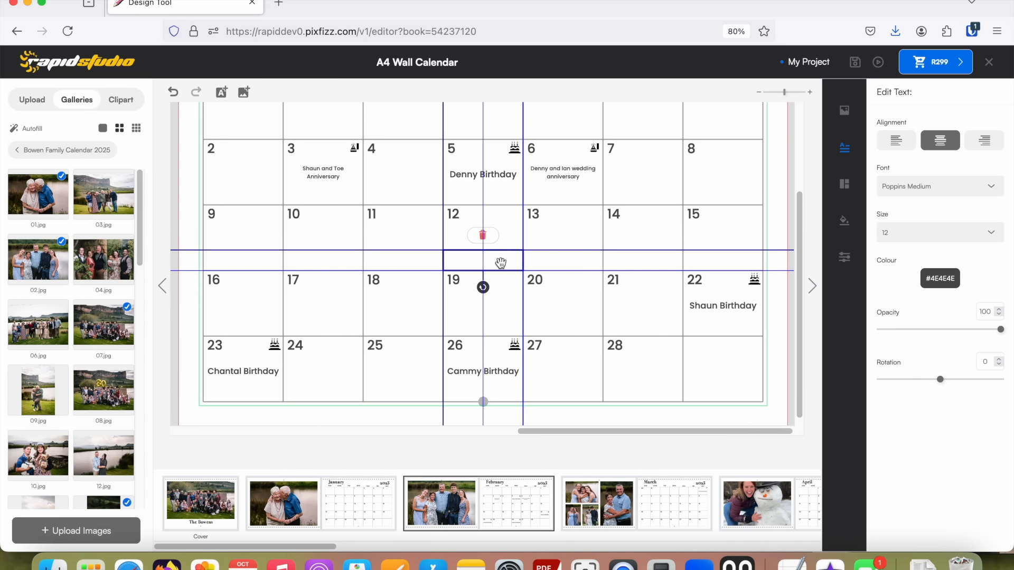
click(503, 244)
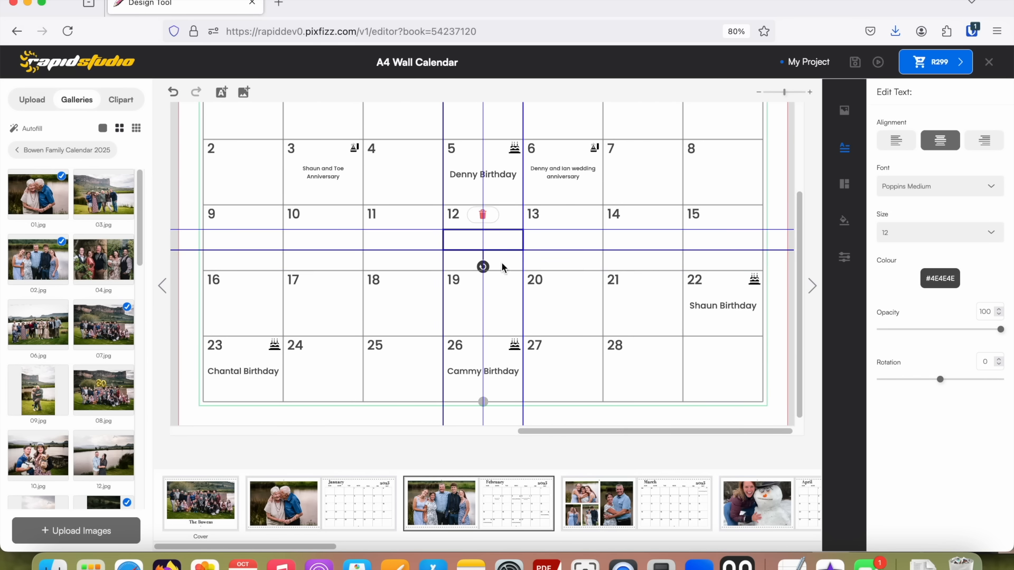
click(501, 264)
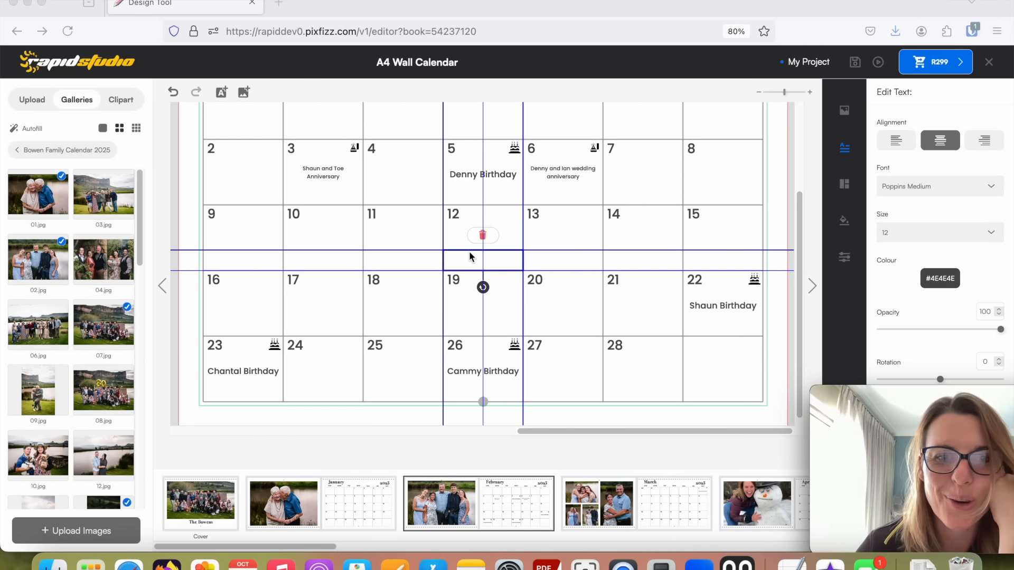
click(503, 242)
drag(502, 242, 503, 221)
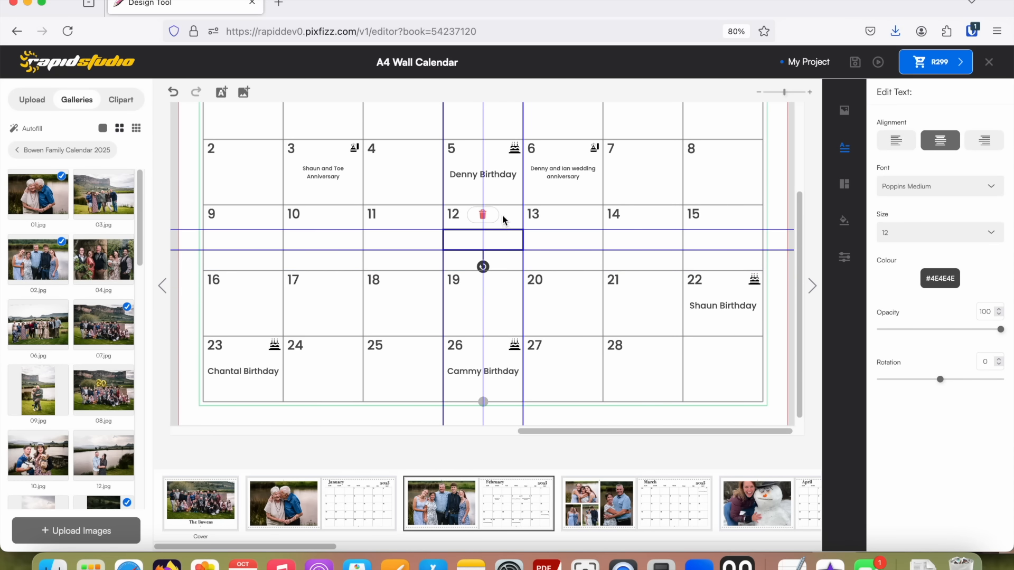
Place the smiley little girl photo in the 12 February date block, set its zoom to 57.25 and shift it down to show the face.
click(504, 214)
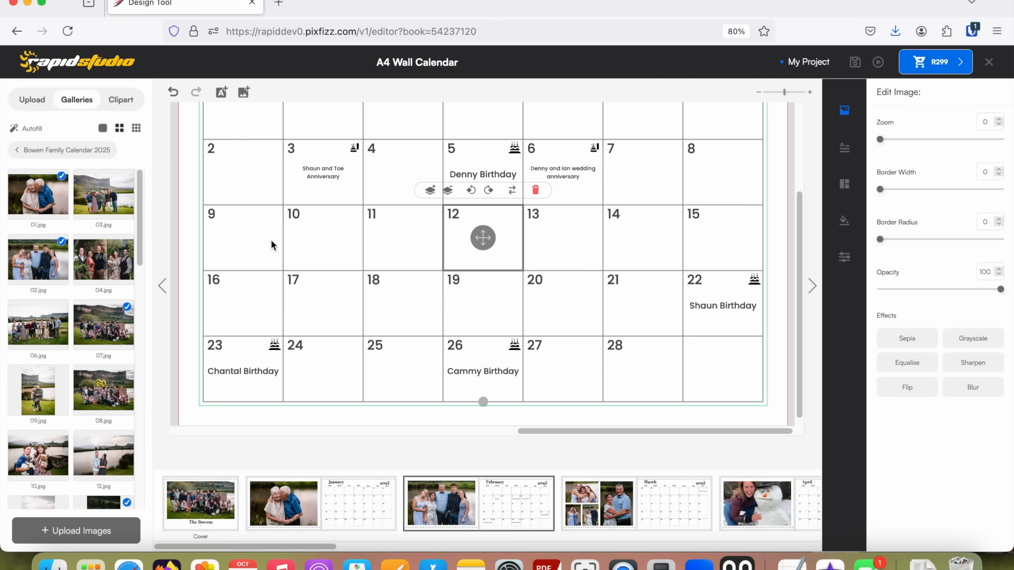
drag(137, 224, 126, 518)
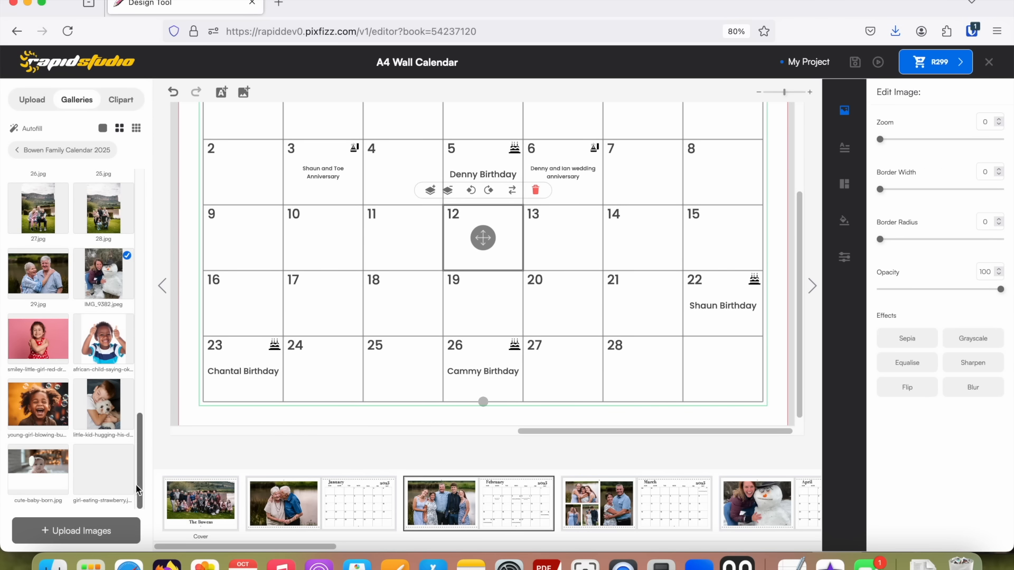
drag(35, 344, 490, 226)
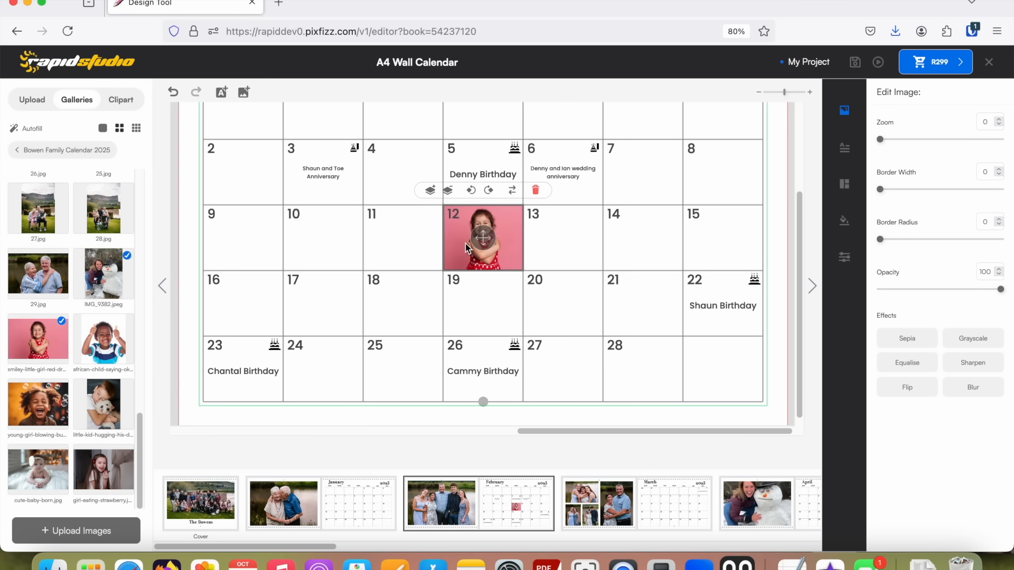
drag(483, 238, 483, 238)
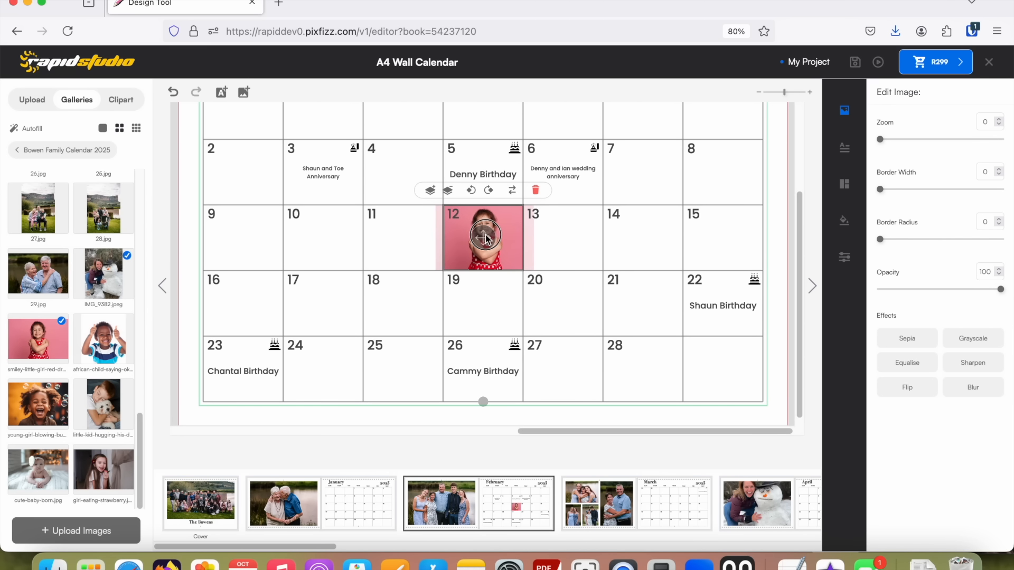
drag(880, 140, 915, 153)
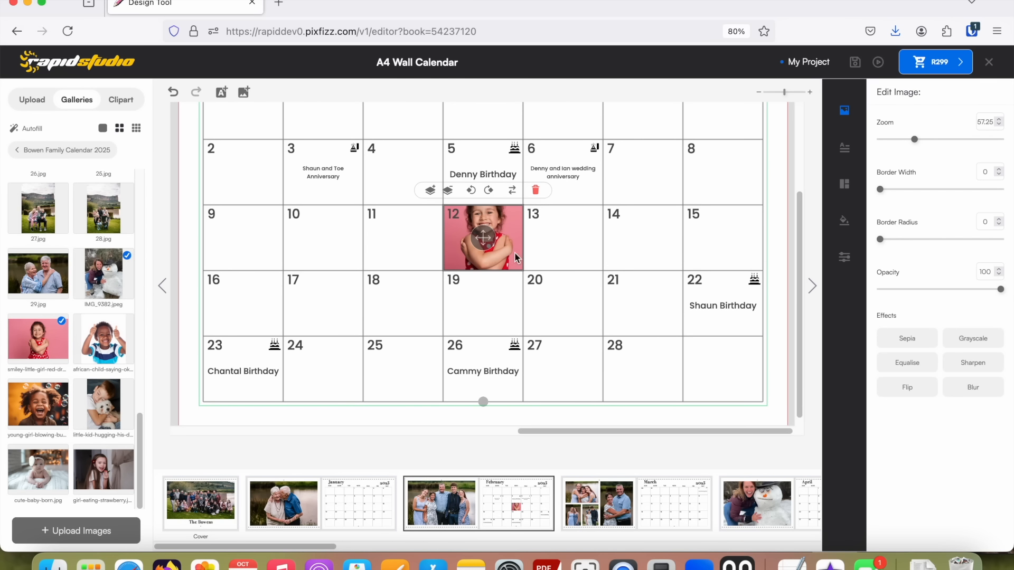
drag(484, 244, 484, 260)
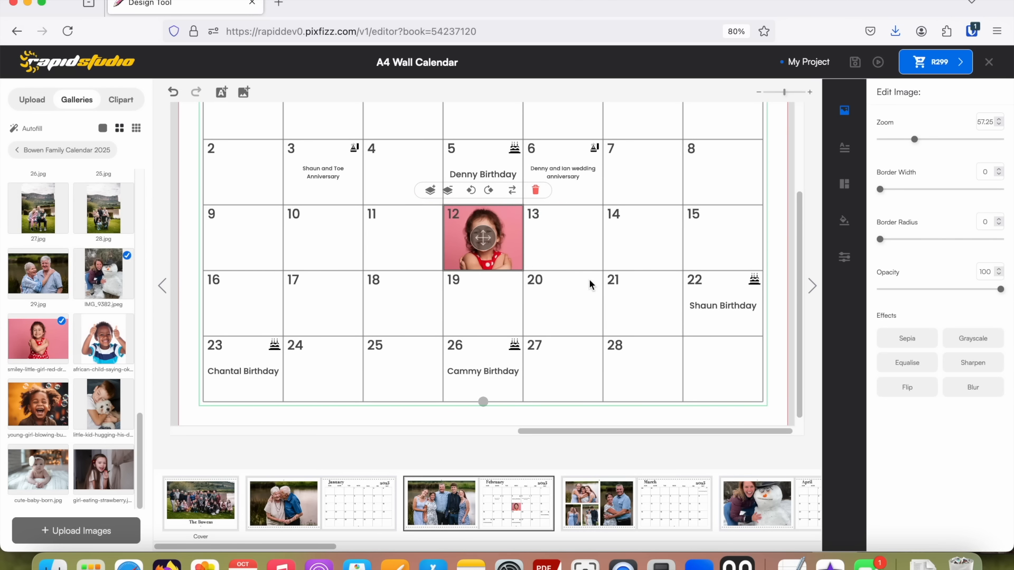
Enter a birthday caption with the person's name in the lower text line of the 12 February date block.
click(481, 263)
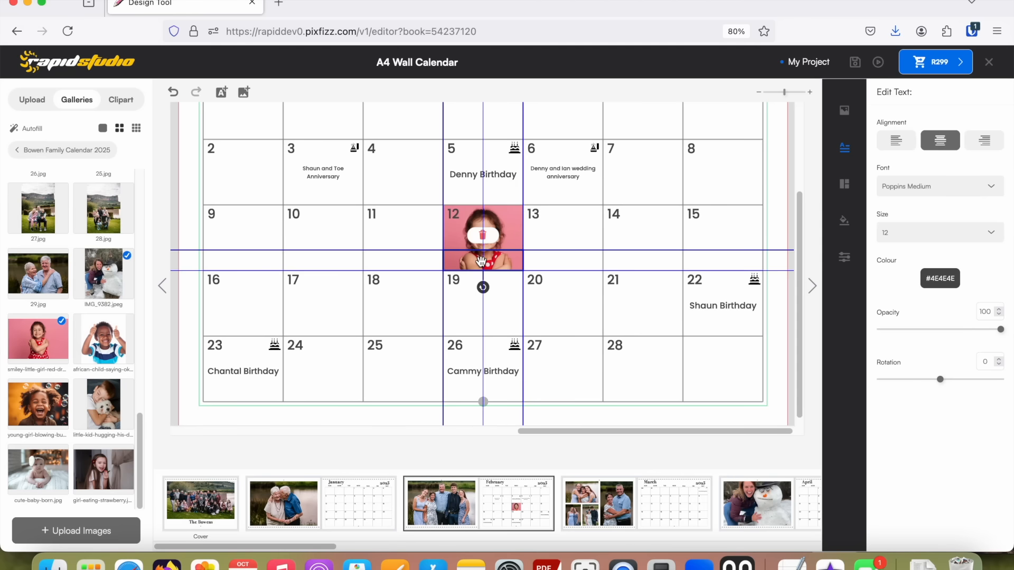
mouse_move(483, 261)
mouse_down()
mouse_move(485, 236)
mouse_move(501, 265)
mouse_up()
double_click(502, 263)
text(ROSI)
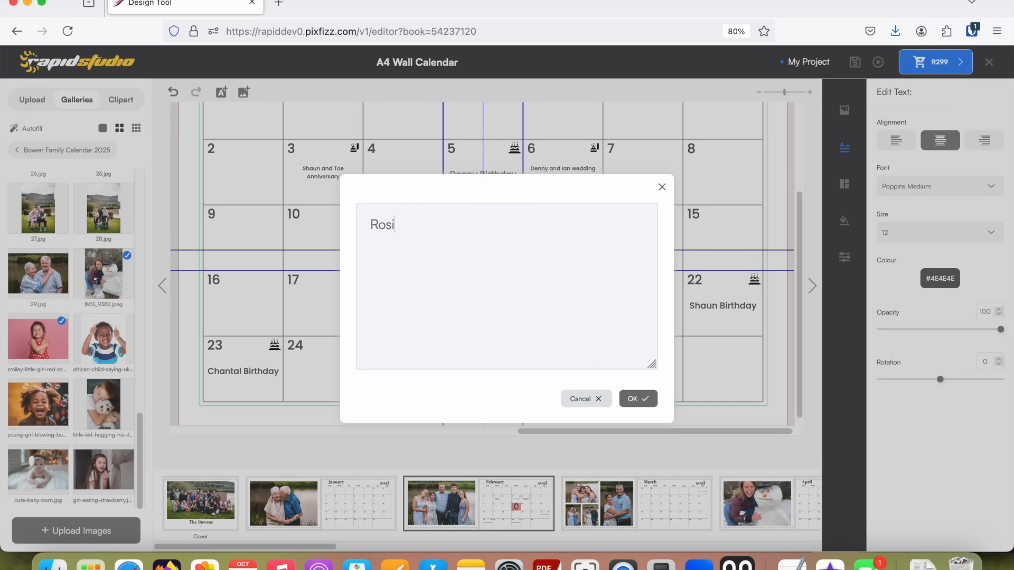
text(e's Birthday)
click(639, 399)
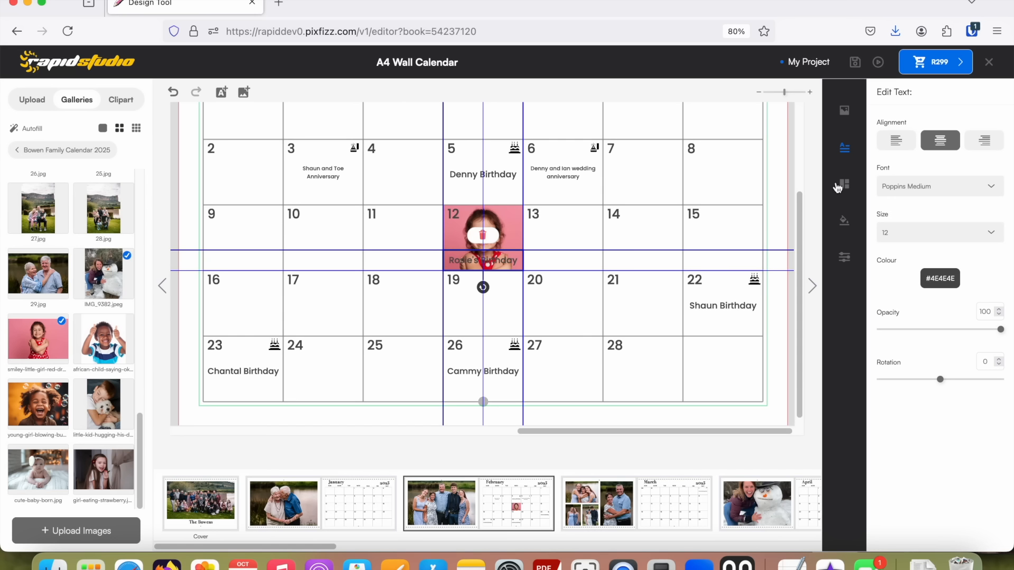
Try left and right alignment on the 12 February birthday caption and set it back to centred.
click(898, 141)
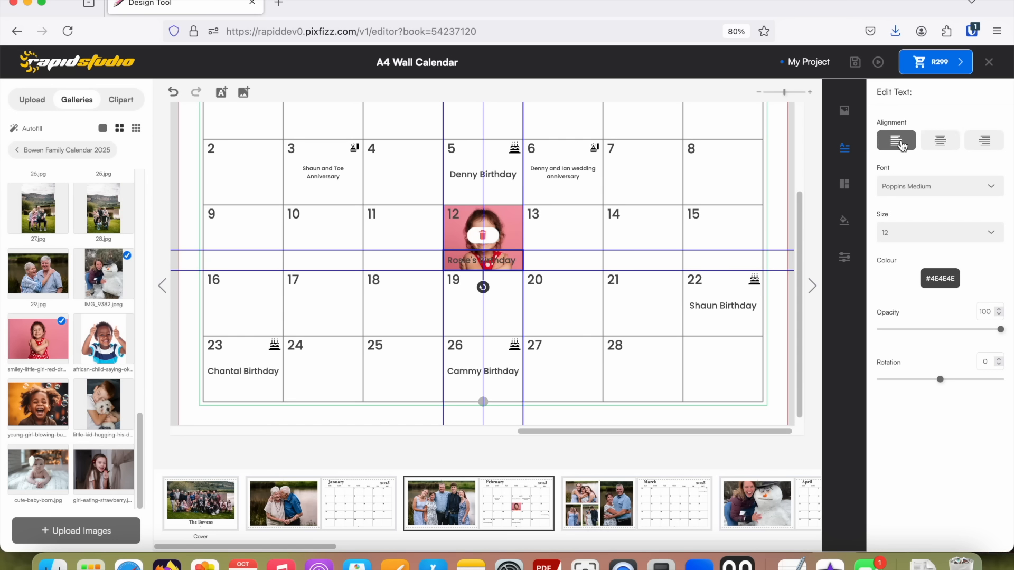
click(977, 141)
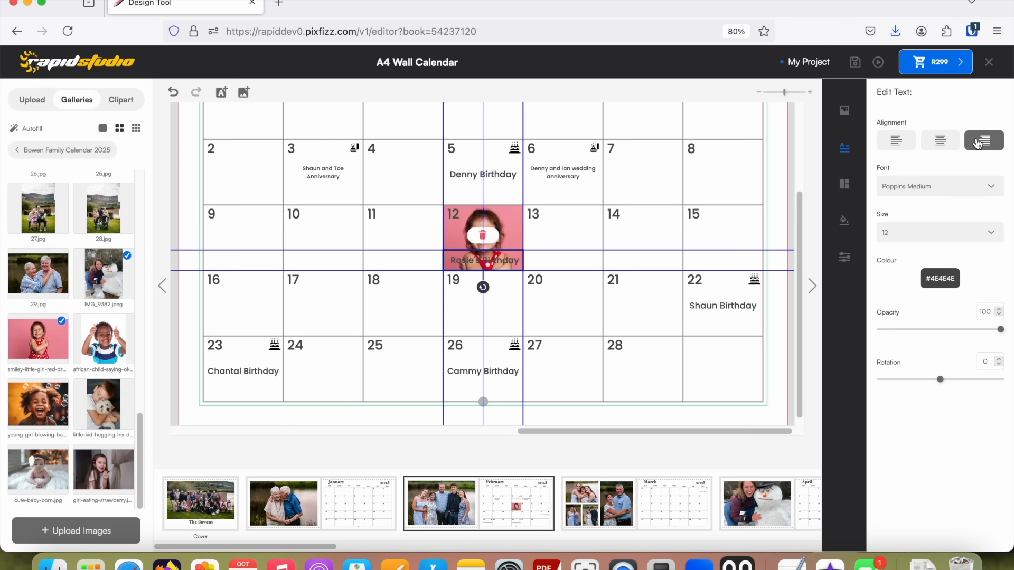
click(940, 143)
Set the text colour of the 12 February birthday caption to black (#000000).
click(989, 187)
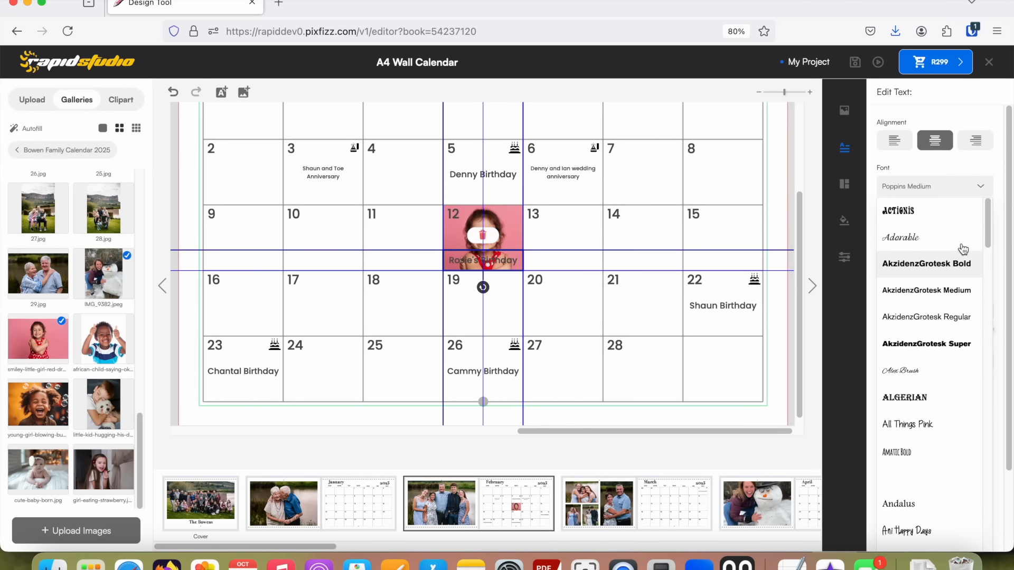
click(979, 192)
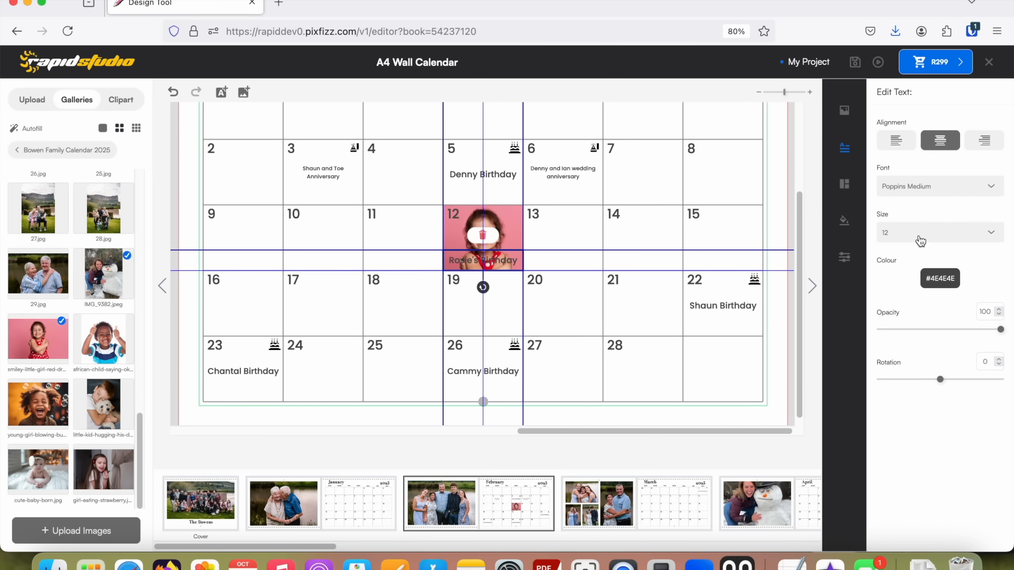
click(941, 279)
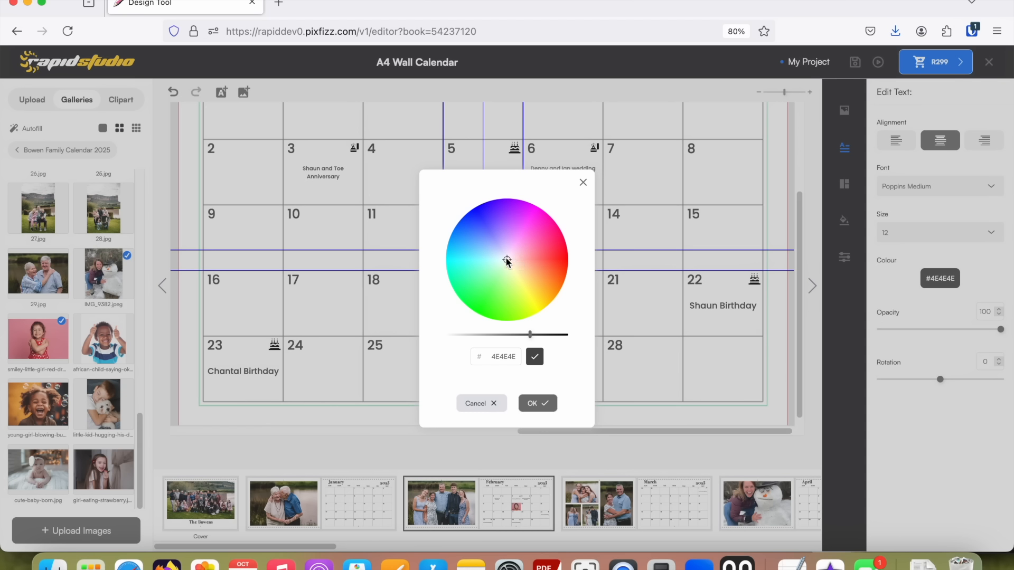
drag(506, 258, 483, 250)
drag(530, 334, 500, 338)
mouse_move(485, 337)
mouse_down()
mouse_move(475, 334)
mouse_move(484, 335)
mouse_up()
drag(479, 250, 510, 264)
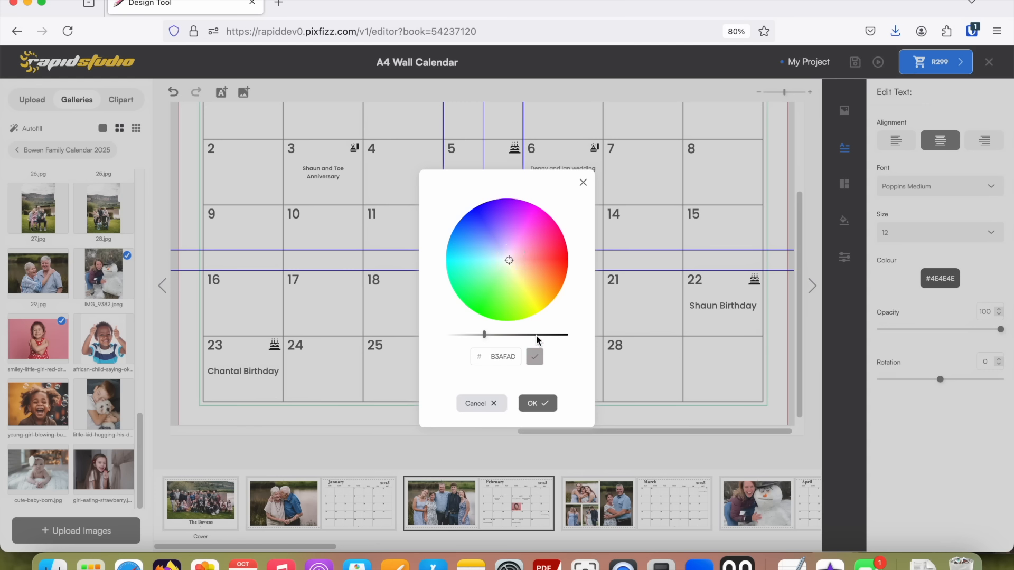
drag(486, 337, 578, 334)
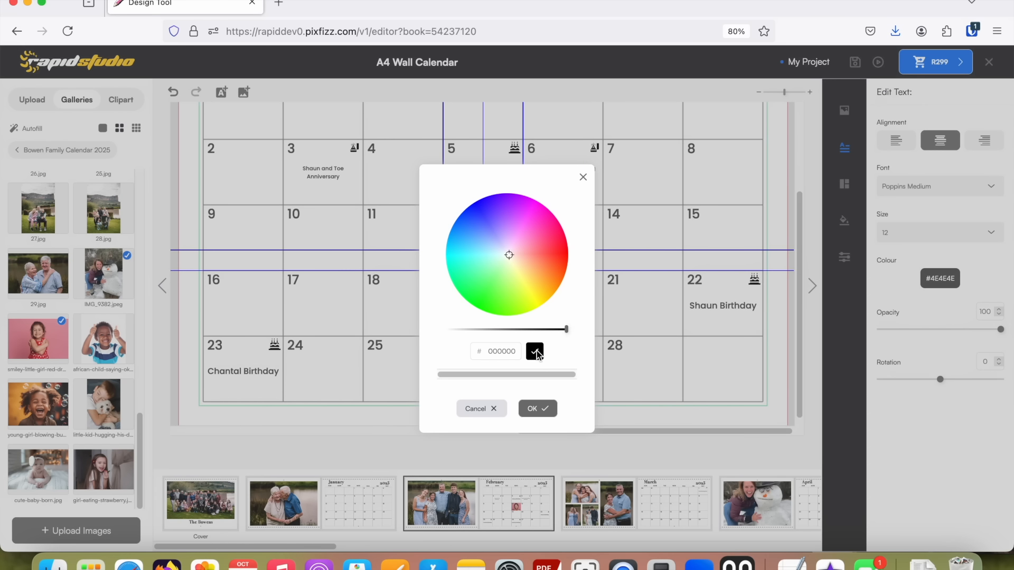
click(543, 409)
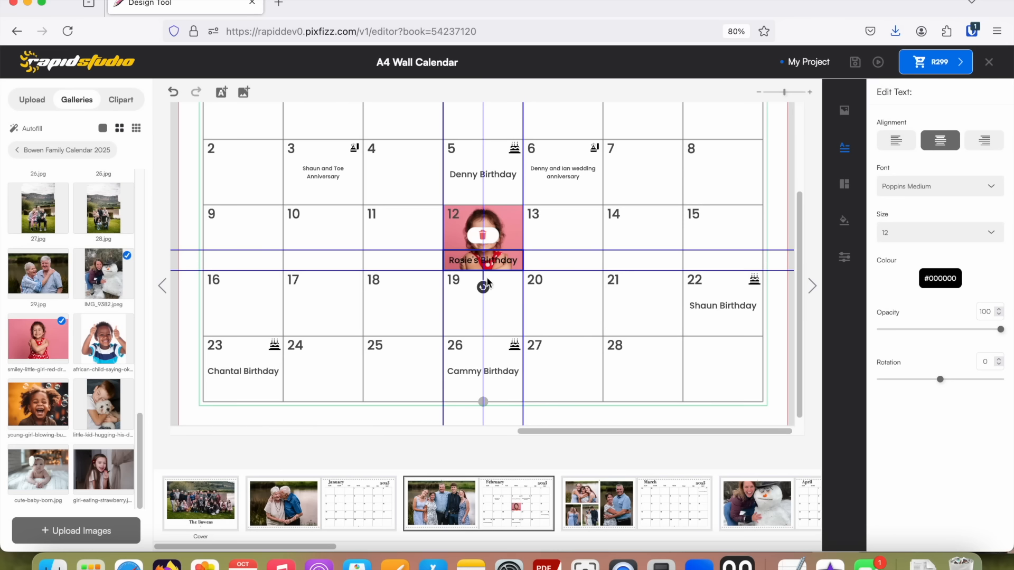
click(546, 264)
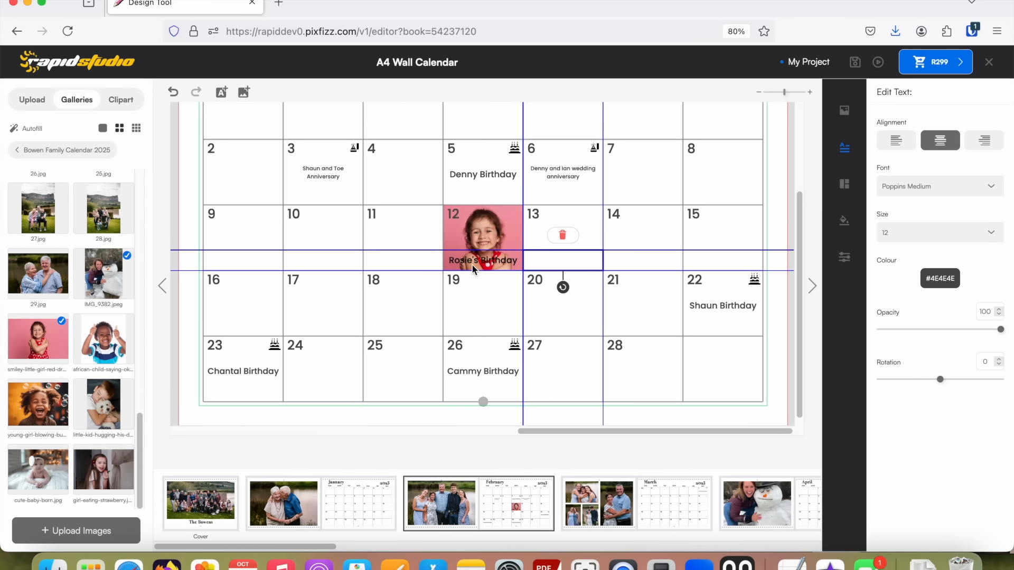
Preview the calendar and examine the little girl photo and black caption in the 12 February date block.
click(877, 62)
drag(530, 515, 803, 514)
scroll(815, 488, down, 1)
scroll(813, 483, down, 4)
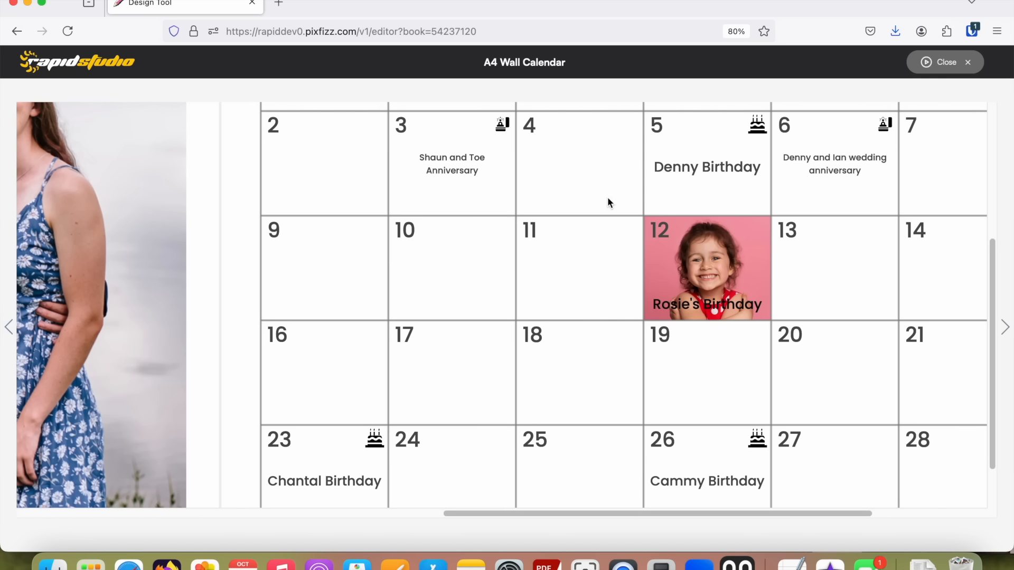
click(959, 62)
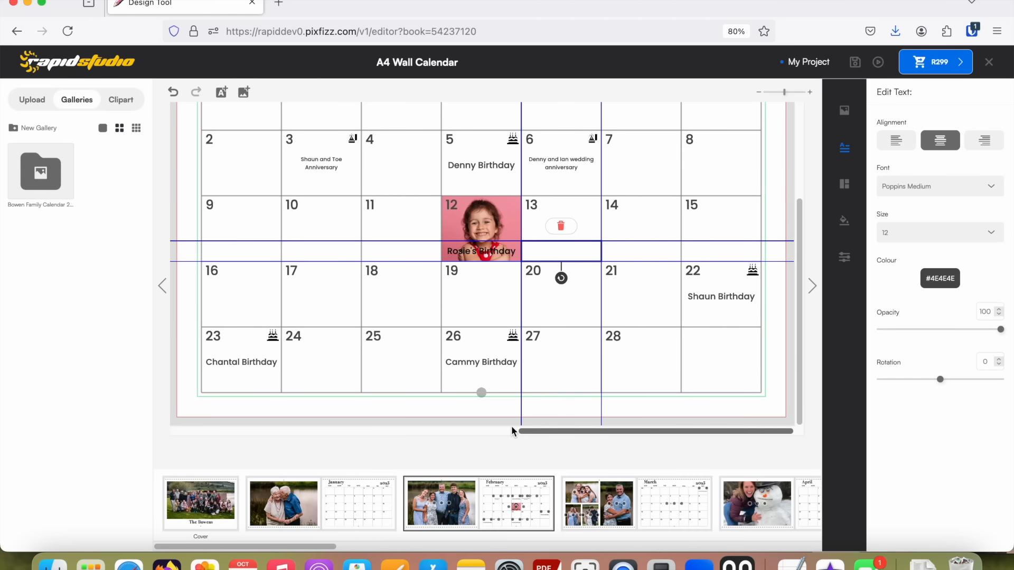
Replace the 12 February photo with cute-baby-born.jpg from the family gallery and zoom in on the baby.
click(22, 182)
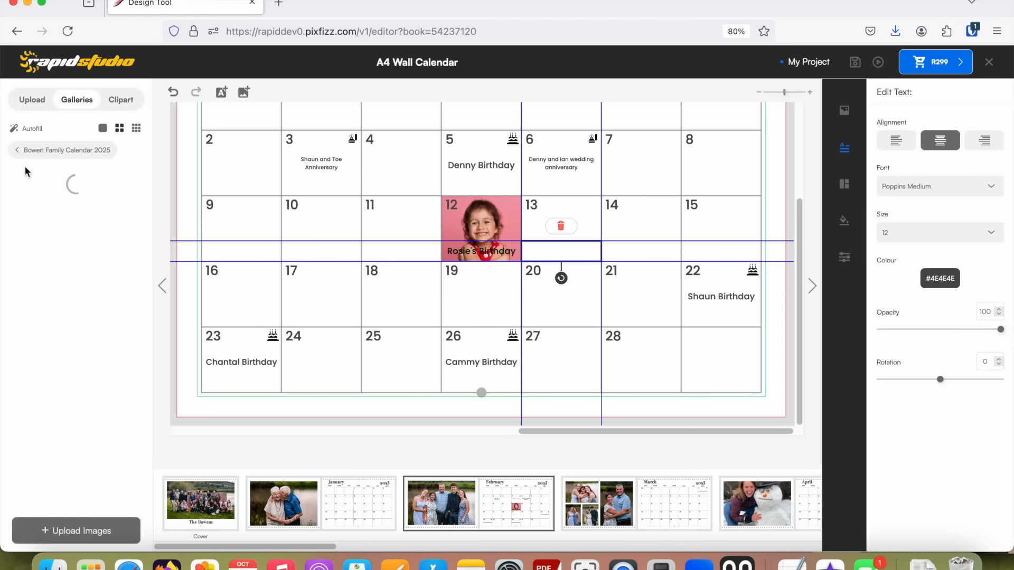
drag(142, 217, 113, 452)
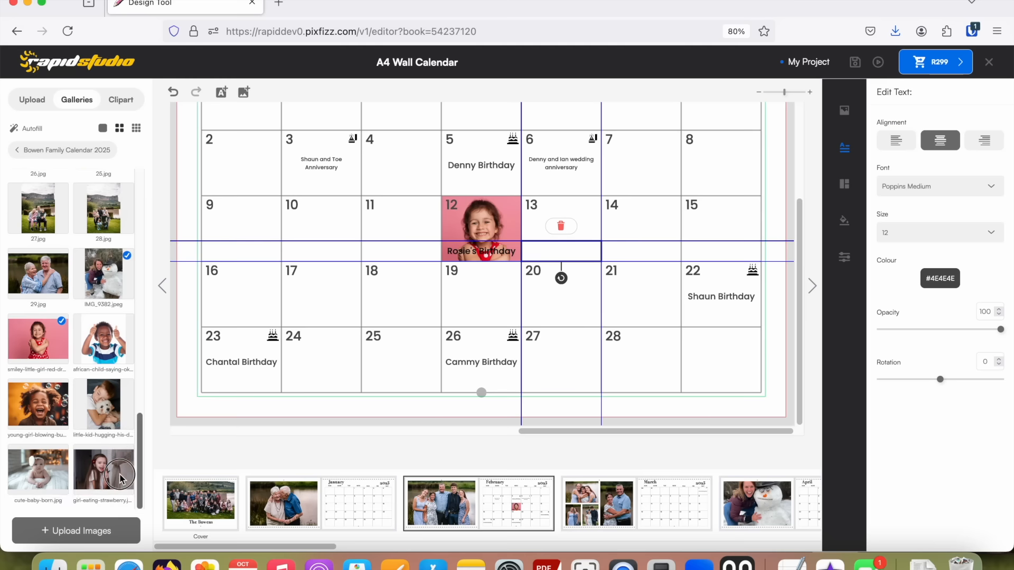
drag(39, 466, 486, 212)
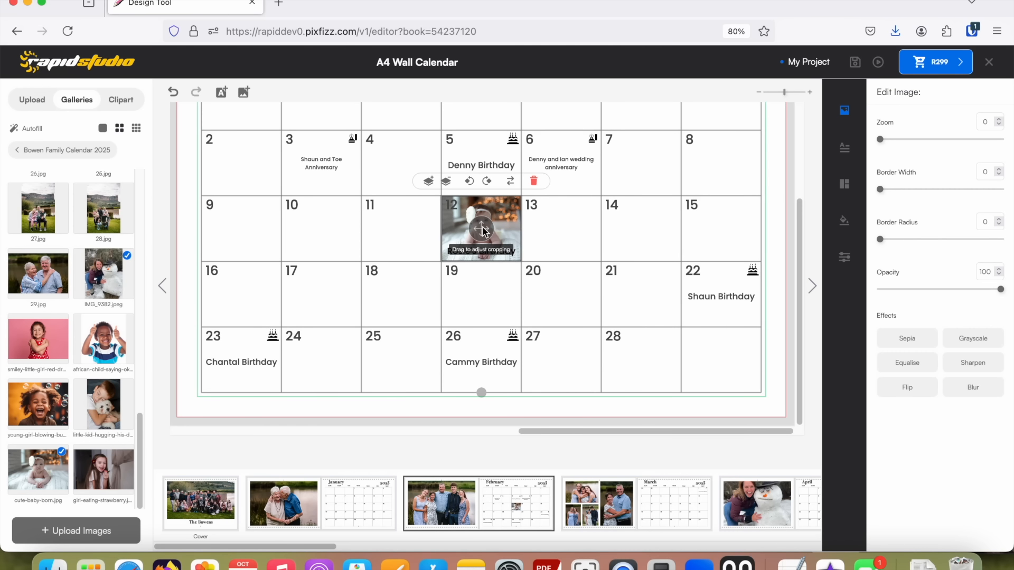
drag(879, 140, 907, 140)
drag(481, 228, 481, 227)
click(579, 248)
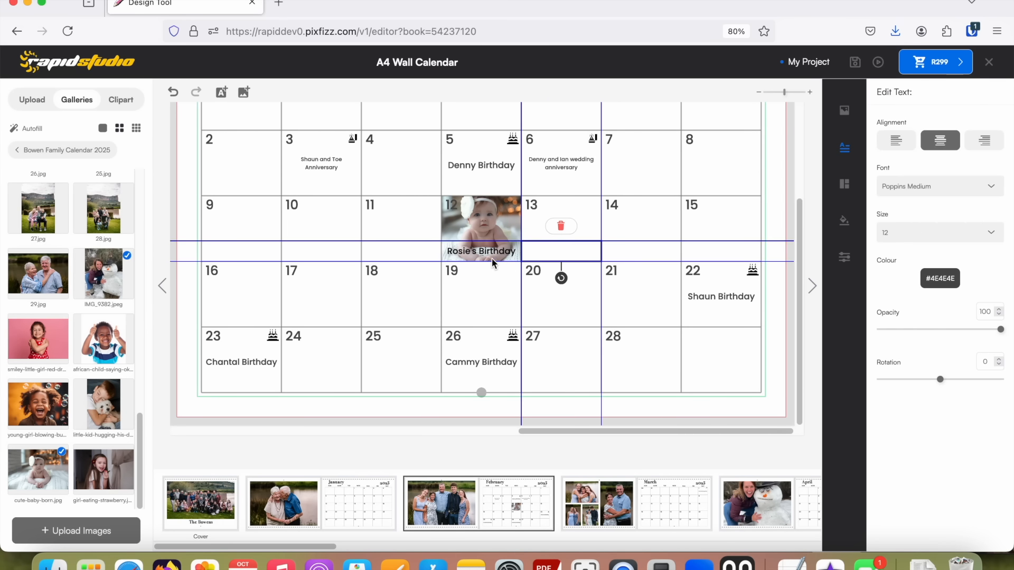
Preview the February page to check how the caption reads over the baby photo in the 12 February block.
click(878, 62)
drag(416, 512, 837, 436)
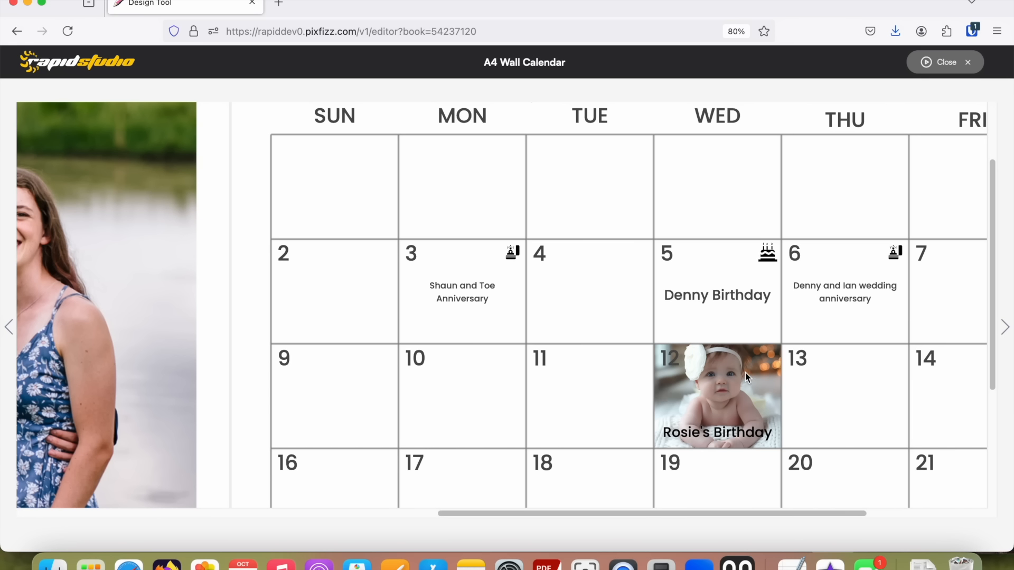
click(945, 62)
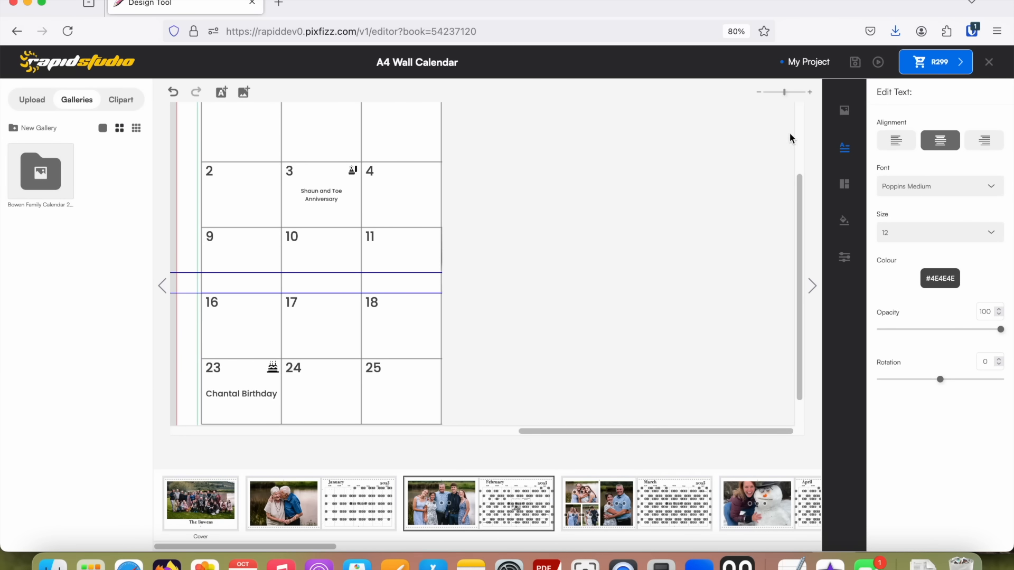
Enter a second birthday caption with another person's name in the lower text line of the 26 February date block.
click(771, 91)
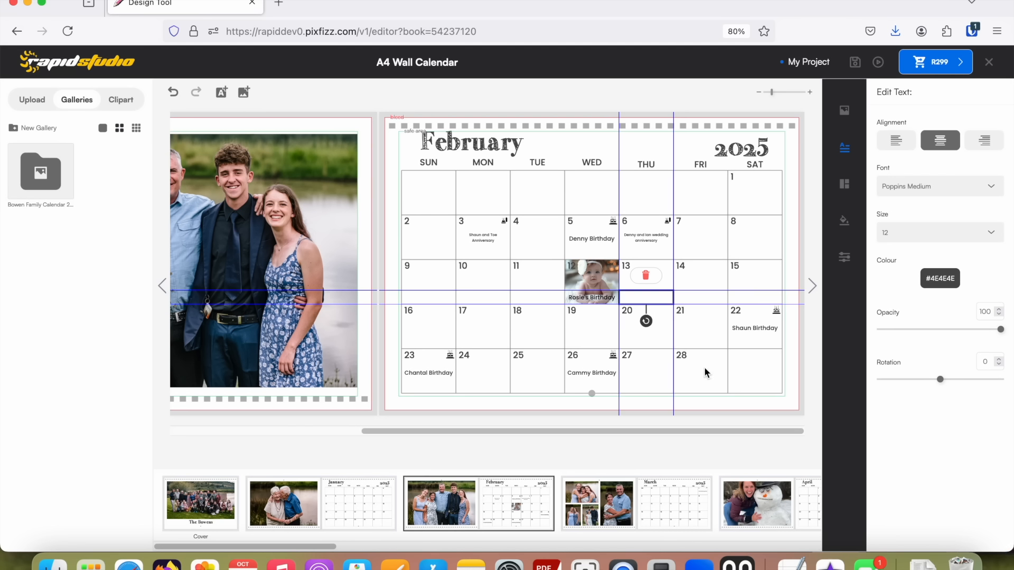
click(583, 388)
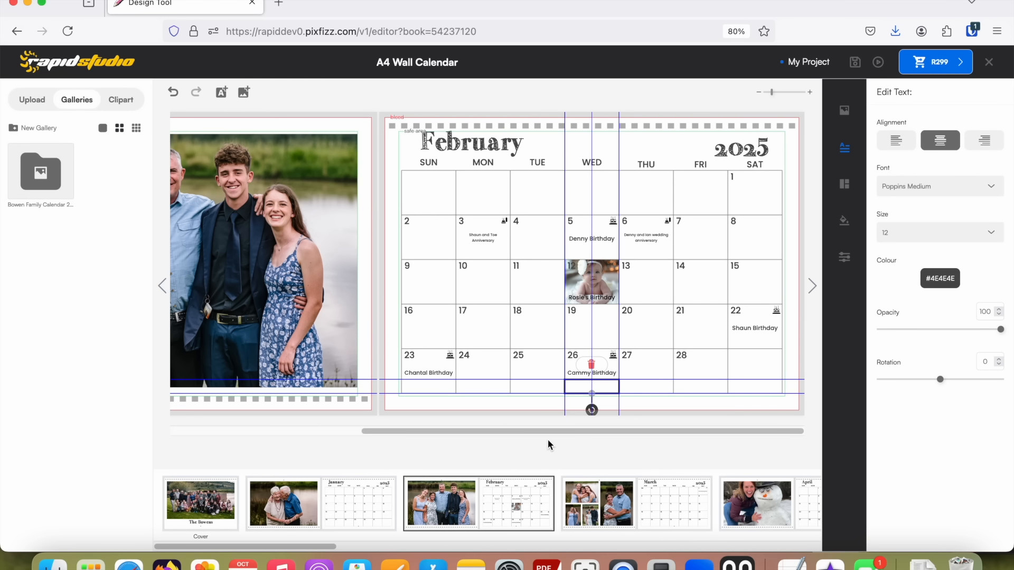
click(579, 387)
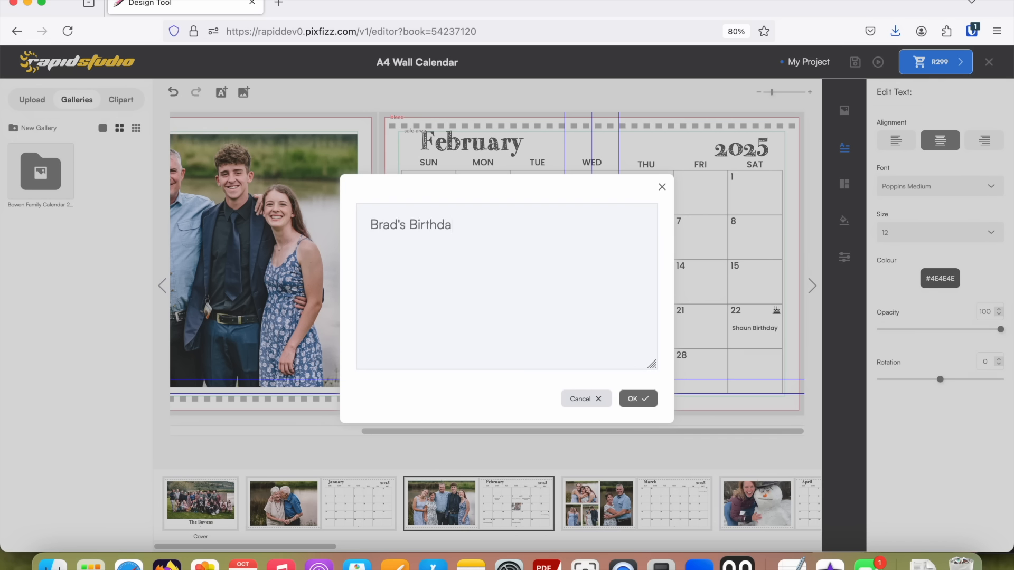
click(637, 401)
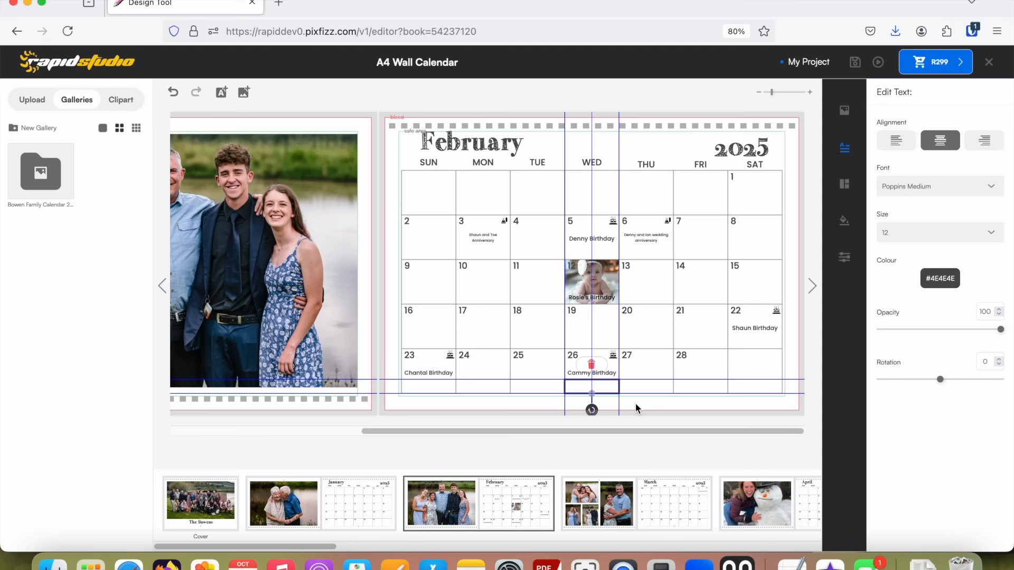
click(667, 389)
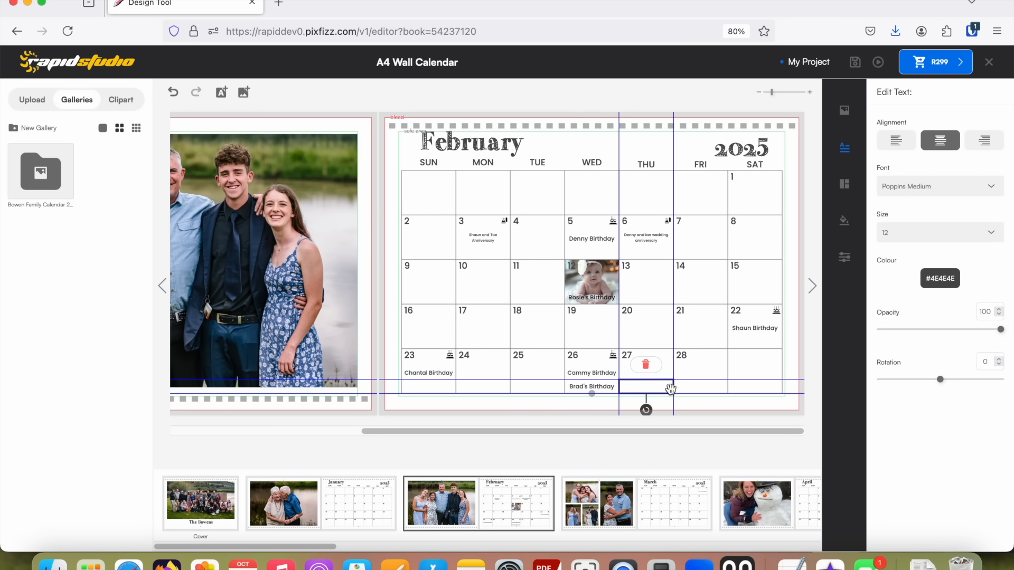
click(735, 364)
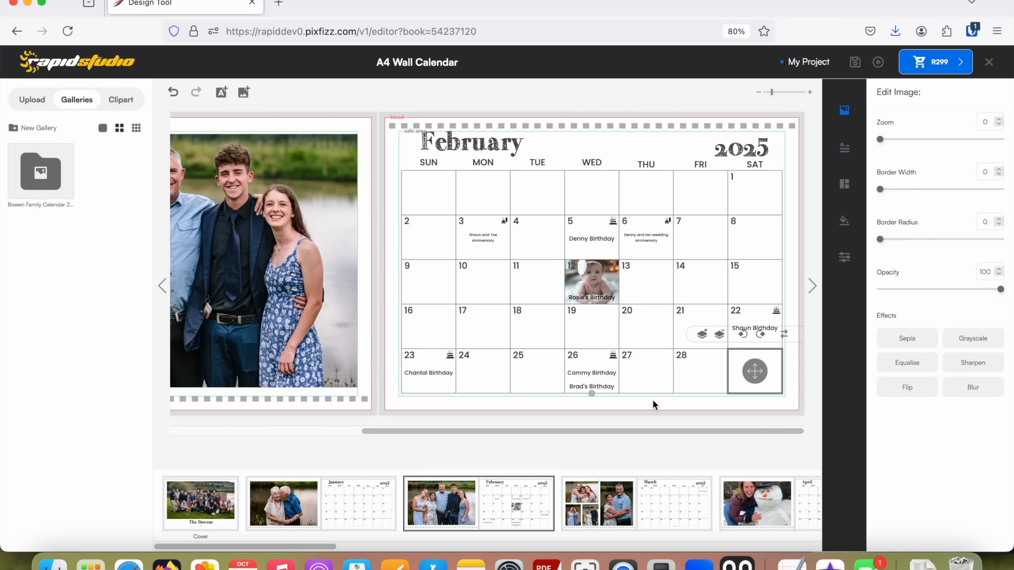
Clear the second birthday caption from the lower text line of the 26 February date block.
click(597, 385)
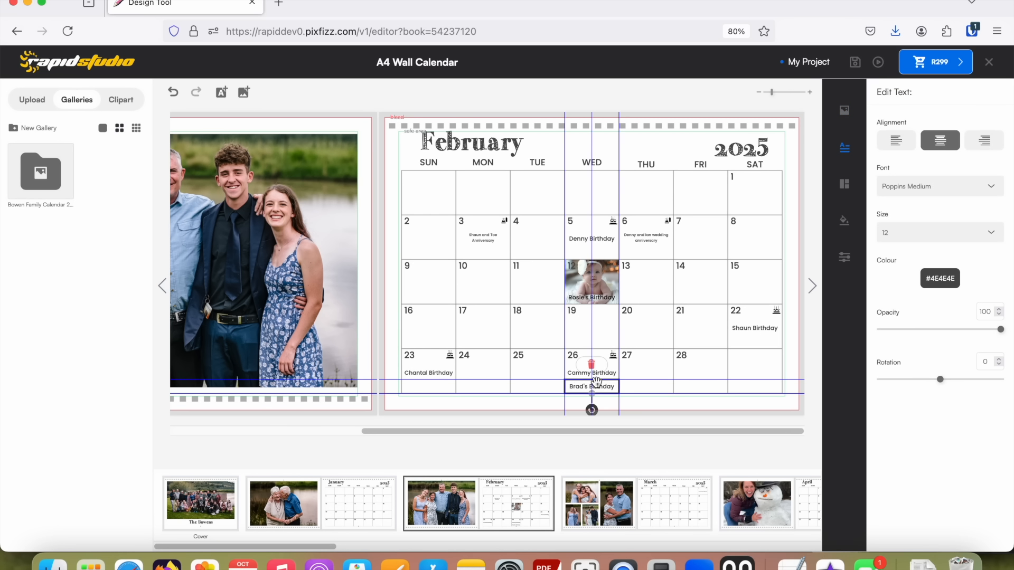
double_click(595, 392)
drag(459, 214, 369, 220)
key(BackSpace)
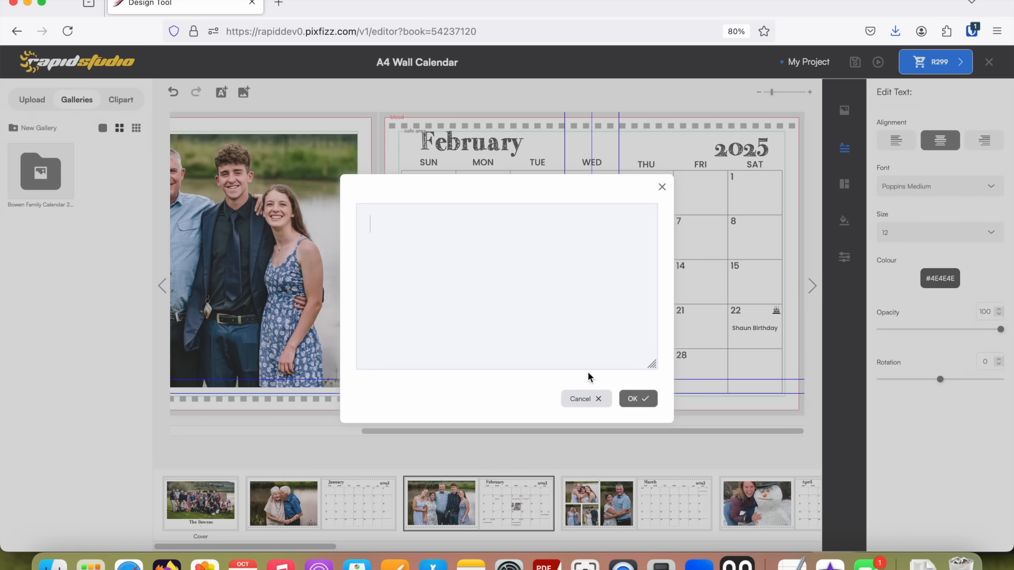
click(639, 398)
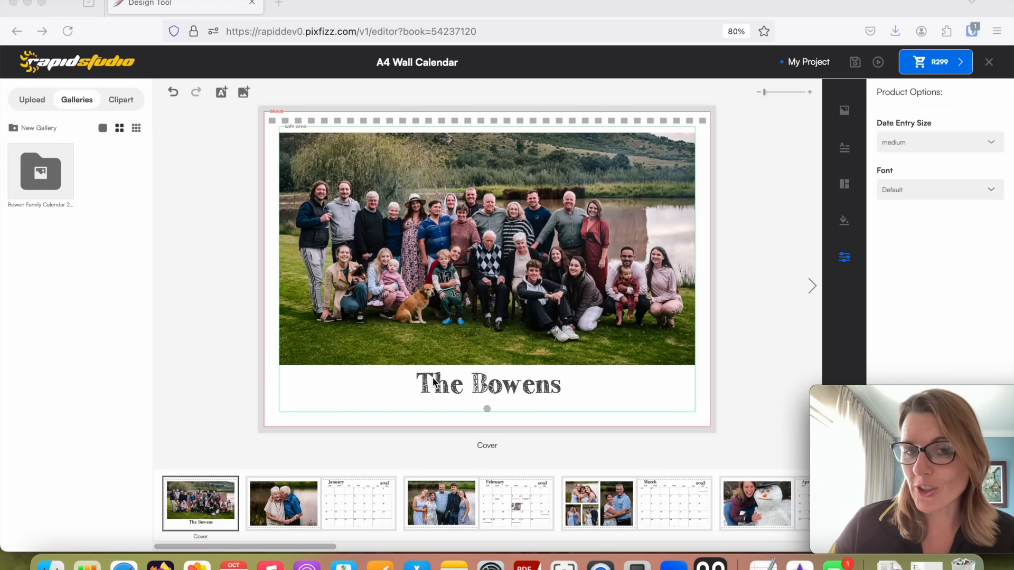
Open the January spread, try the Typewriter and Script fonts, and set the calendar font to Fun.
click(351, 483)
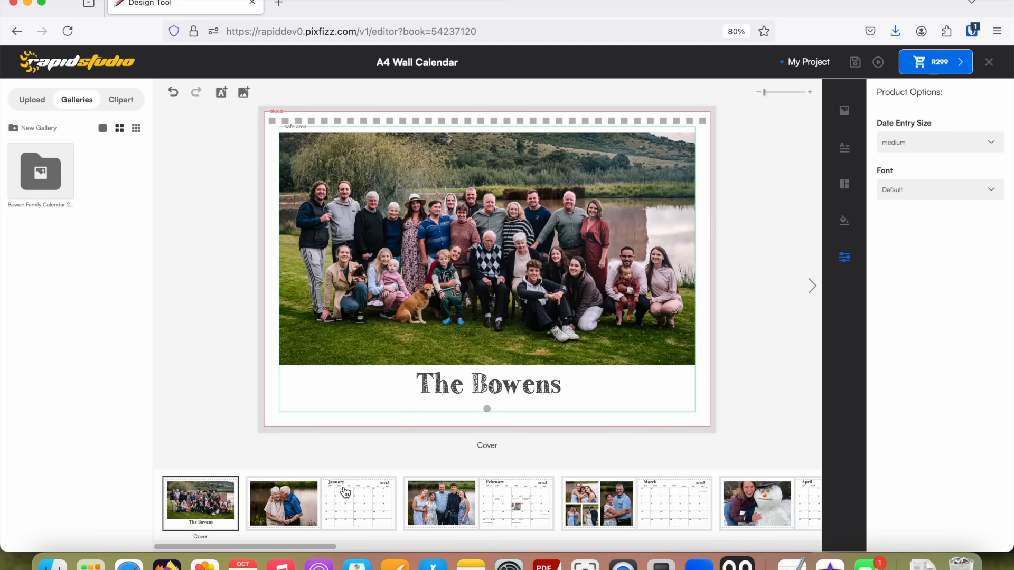
click(350, 491)
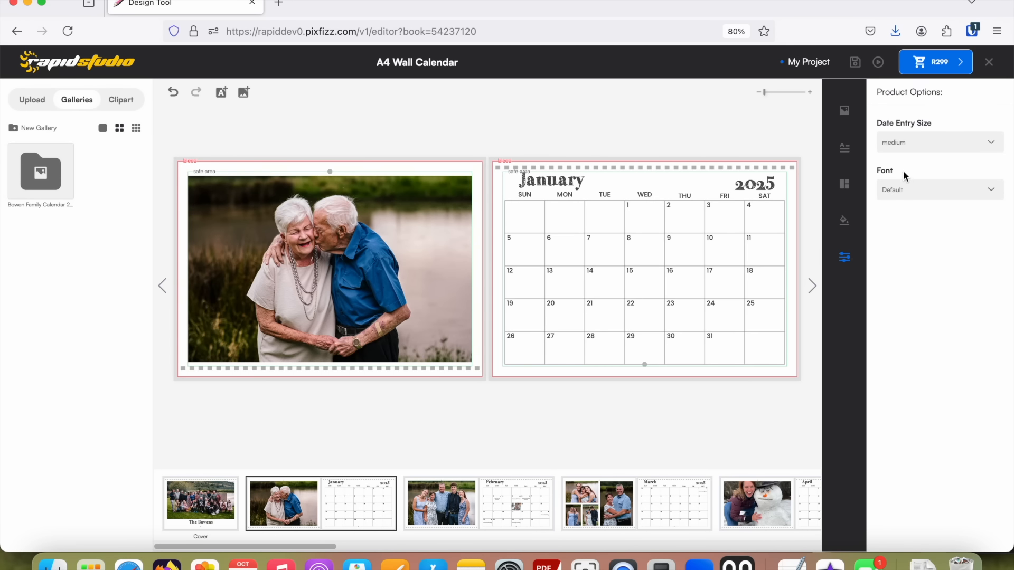
click(989, 190)
click(908, 256)
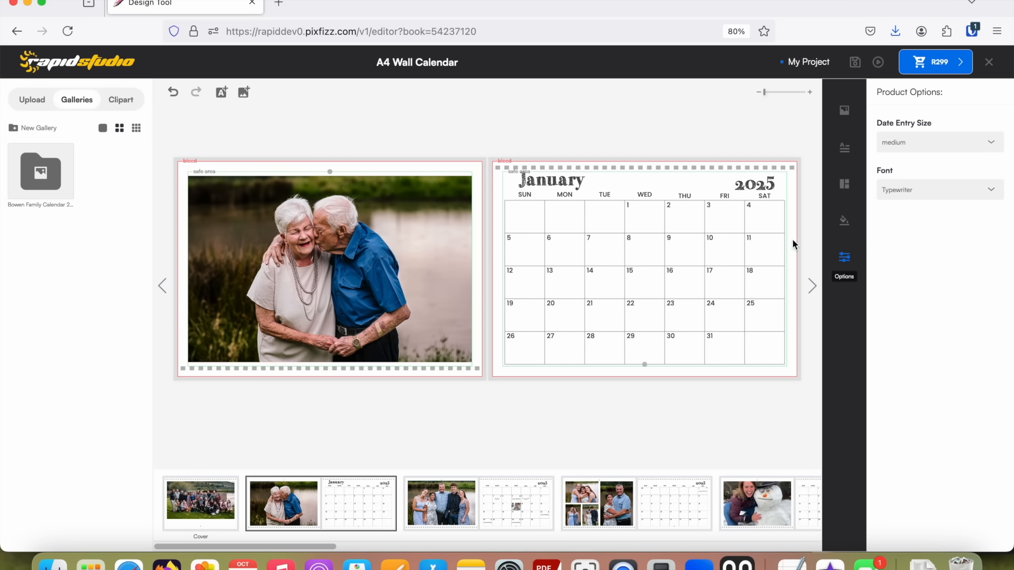
click(991, 192)
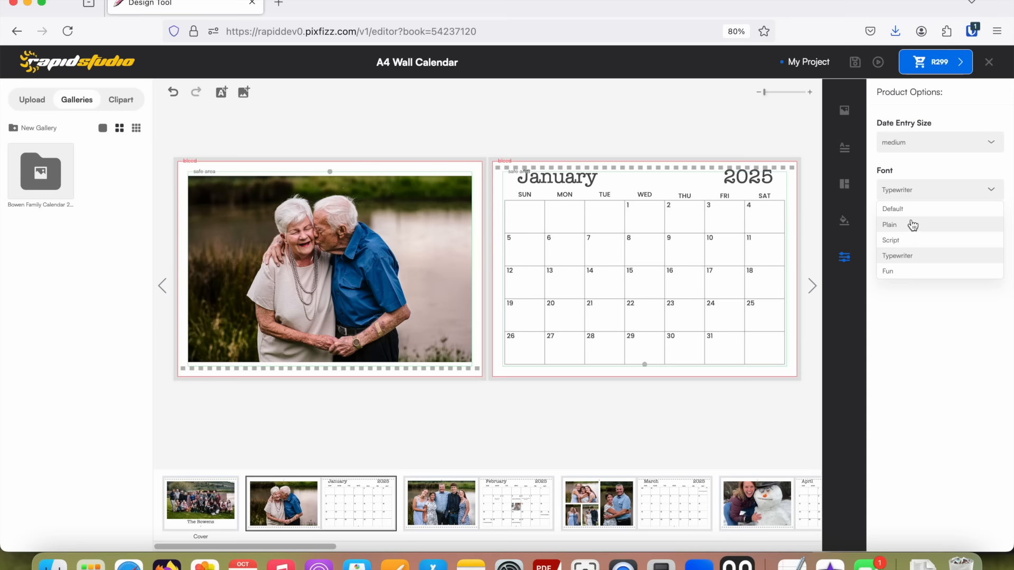
click(908, 240)
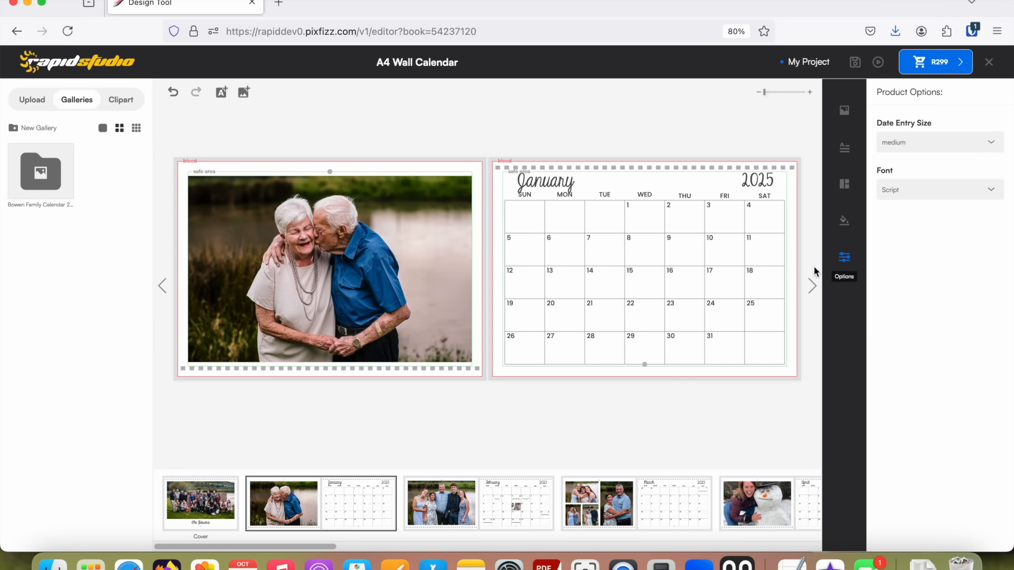
click(1002, 194)
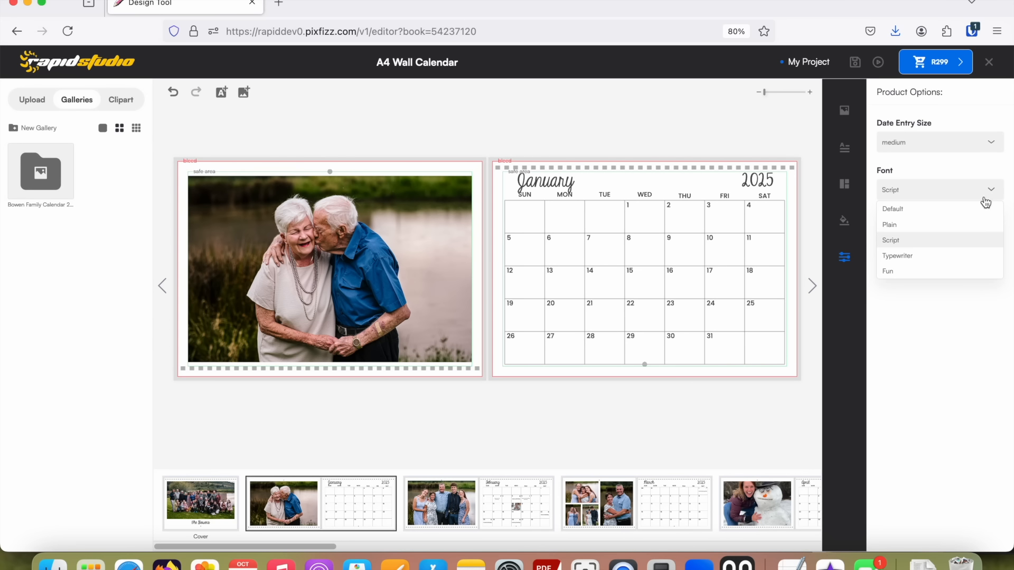
click(903, 270)
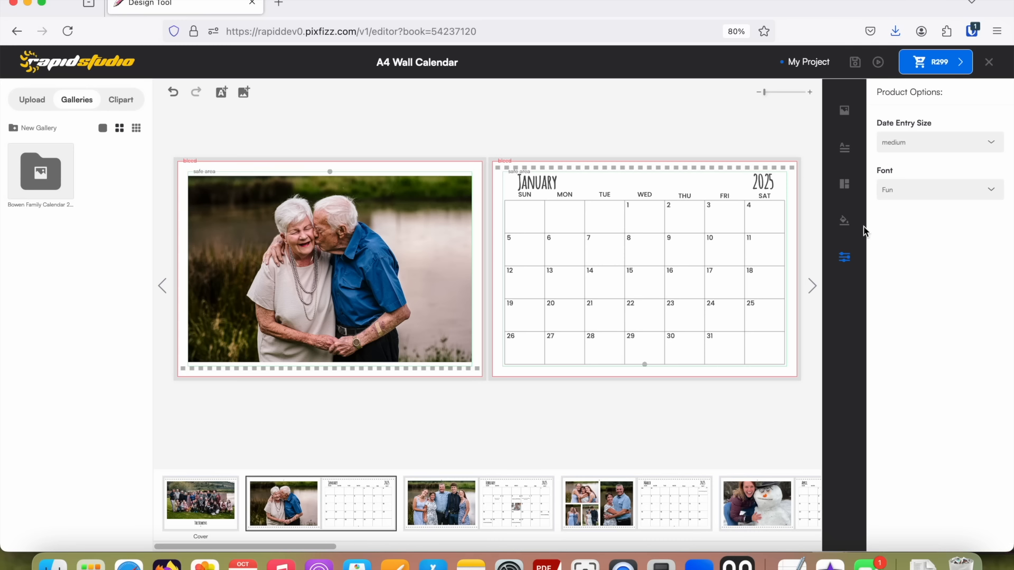
Create a custom peach background colour, #EEC5A7, and apply it to the January photo page.
click(844, 224)
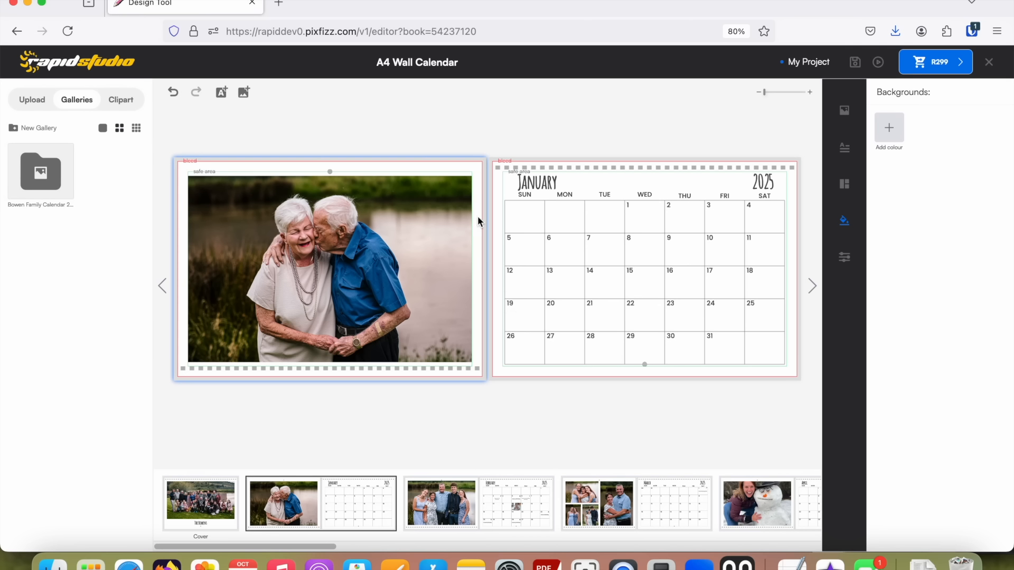
click(889, 130)
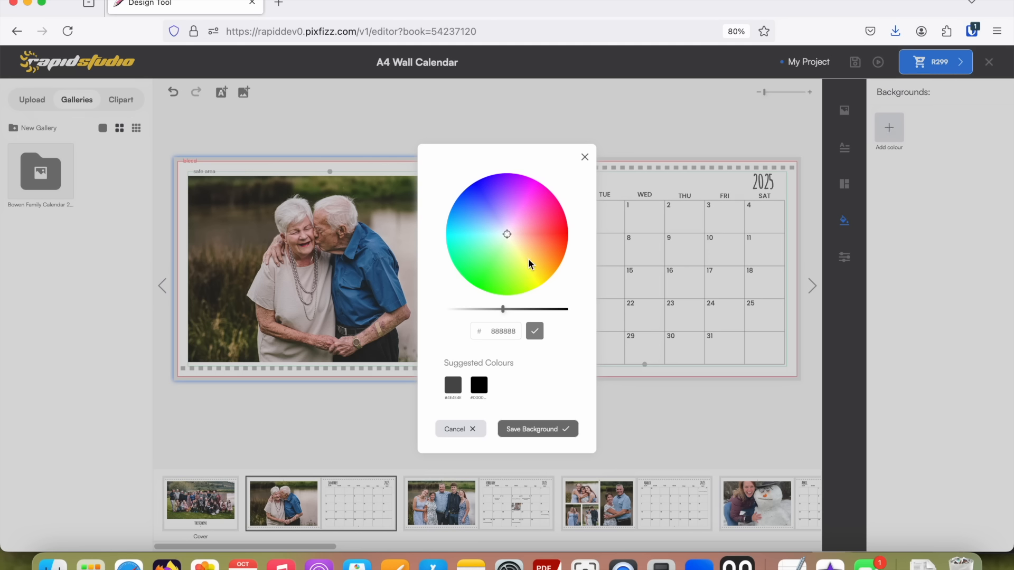
click(526, 260)
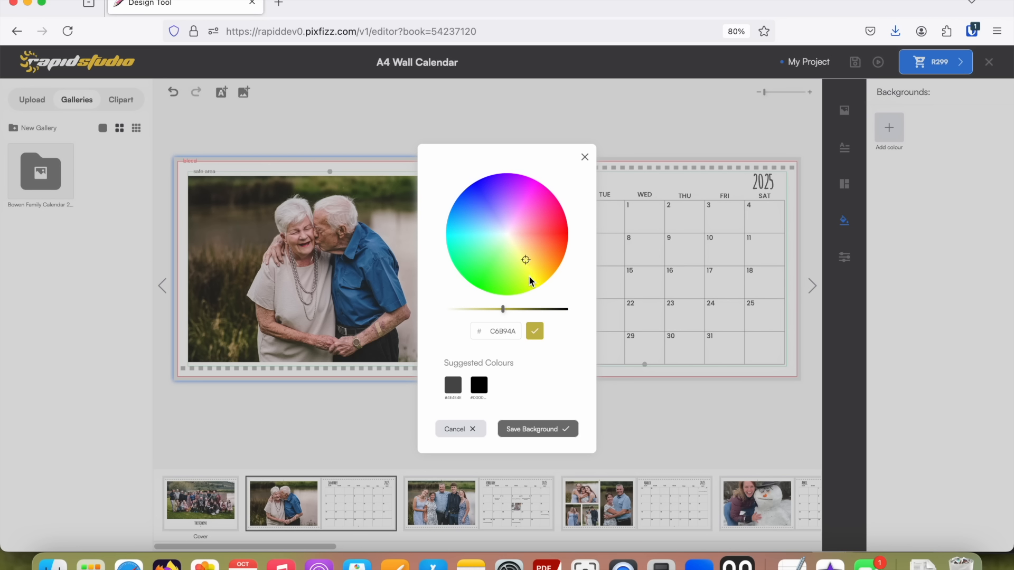
click(545, 251)
drag(503, 309, 474, 315)
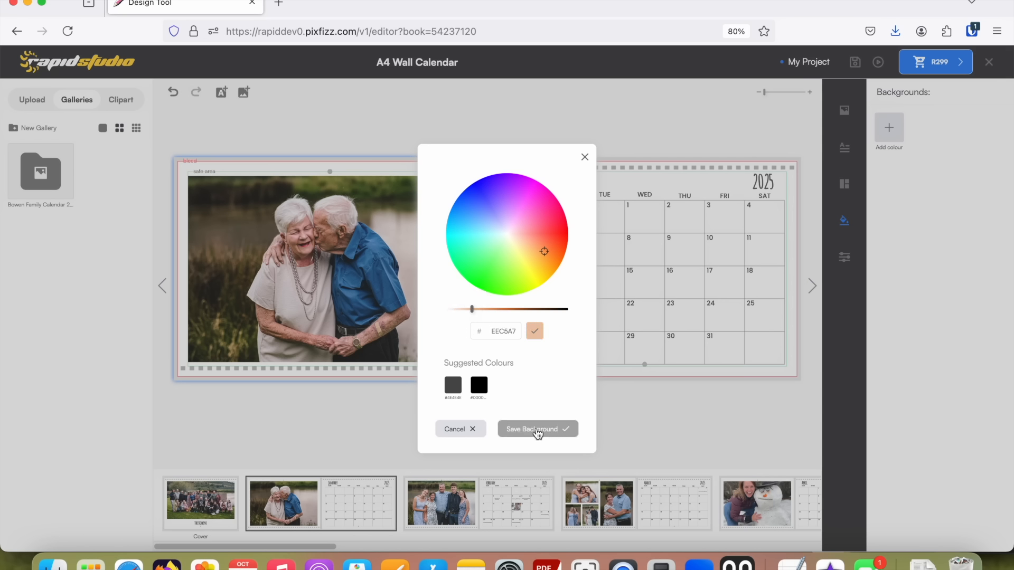
click(538, 432)
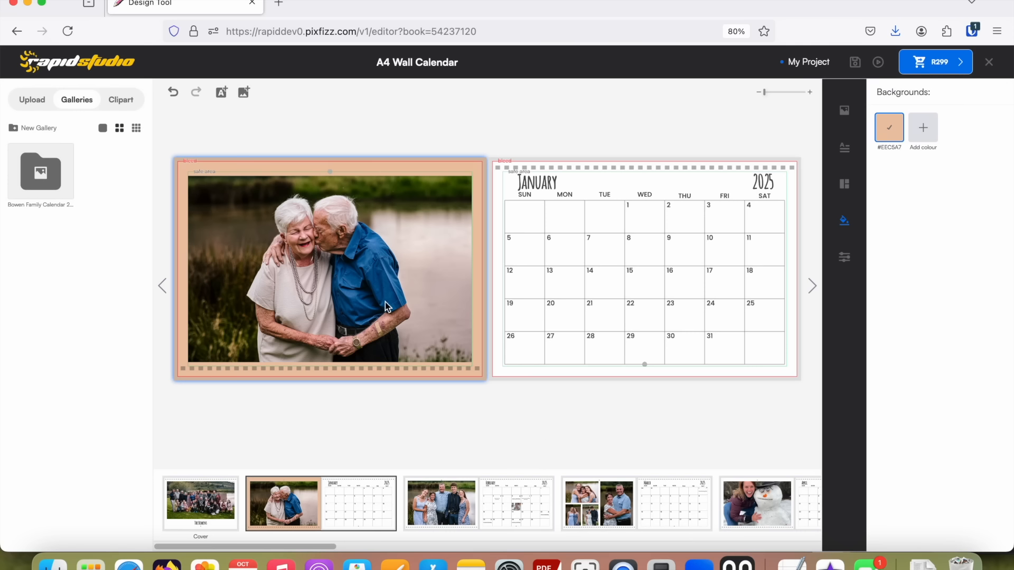
Apply the saved #EEC5A7 background to the February and March photo pages.
click(493, 502)
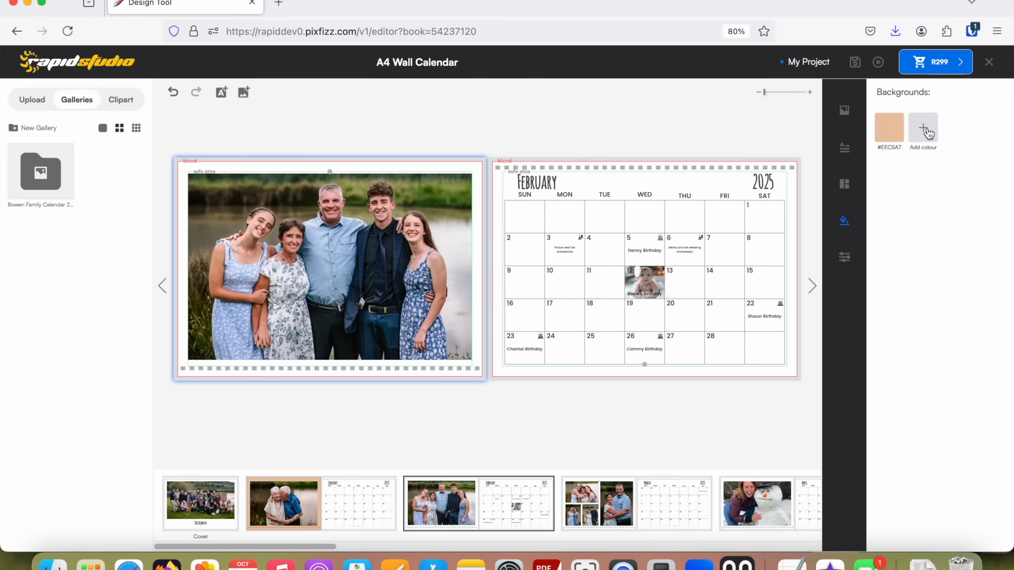
click(889, 129)
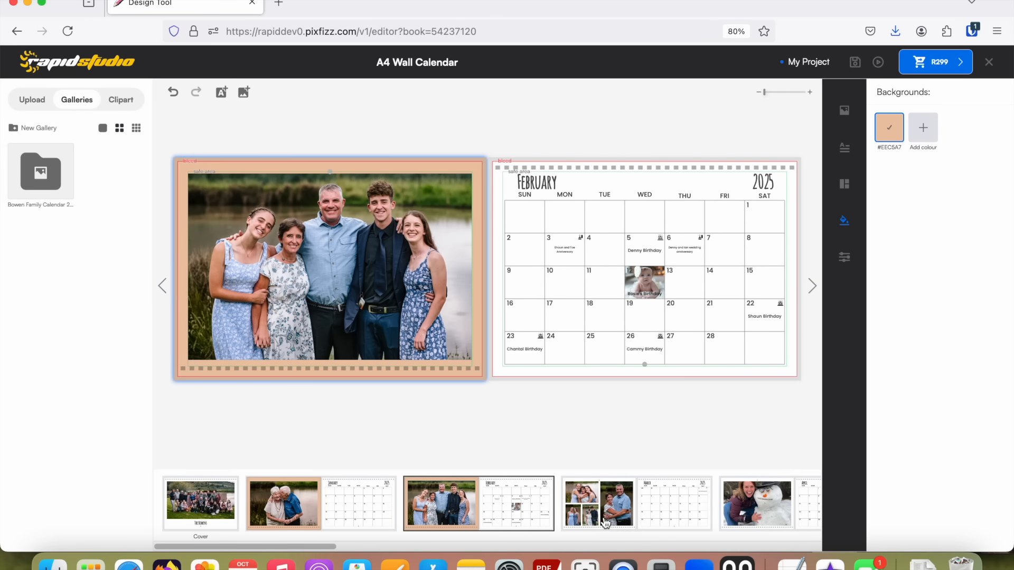
click(633, 494)
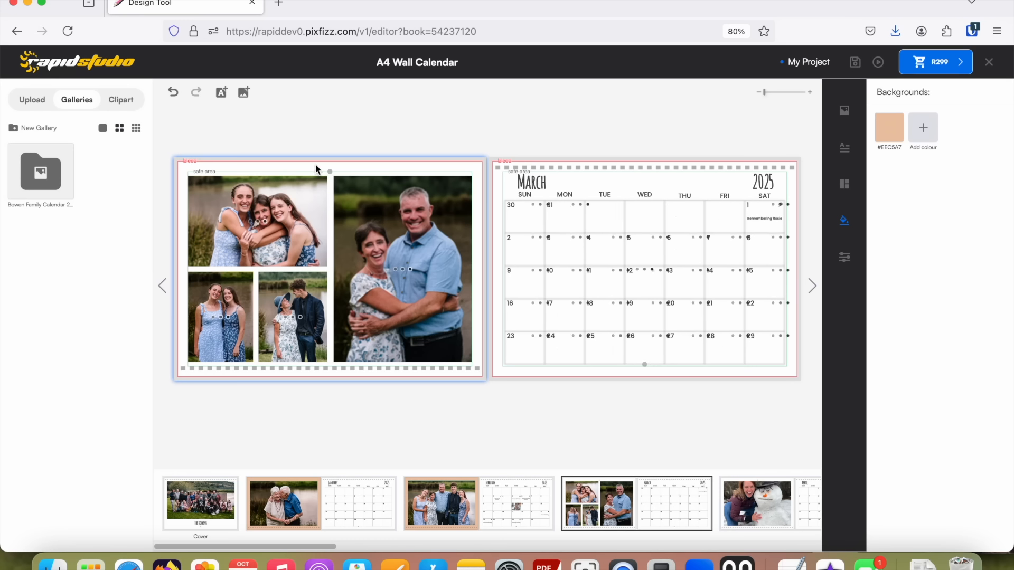
click(889, 129)
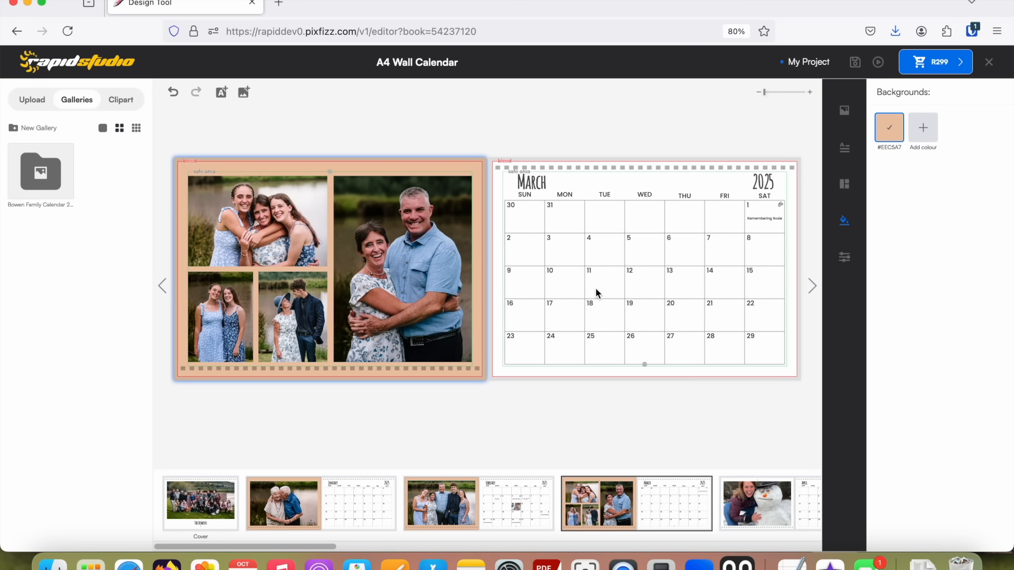
Add a text box on the January photo page reading "We love you Granny and Gramps".
click(295, 500)
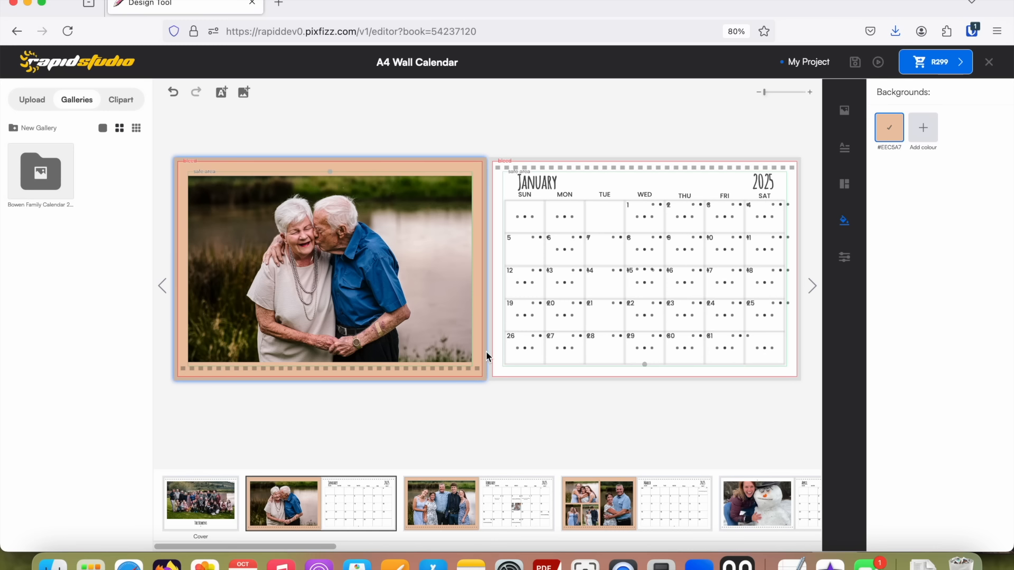
click(221, 94)
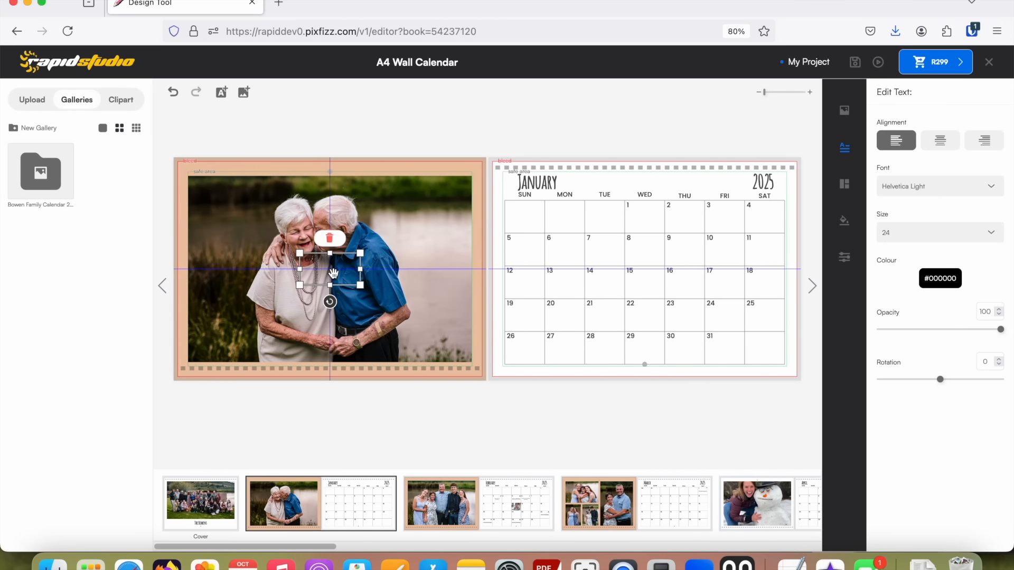
double_click(333, 273)
text(We)
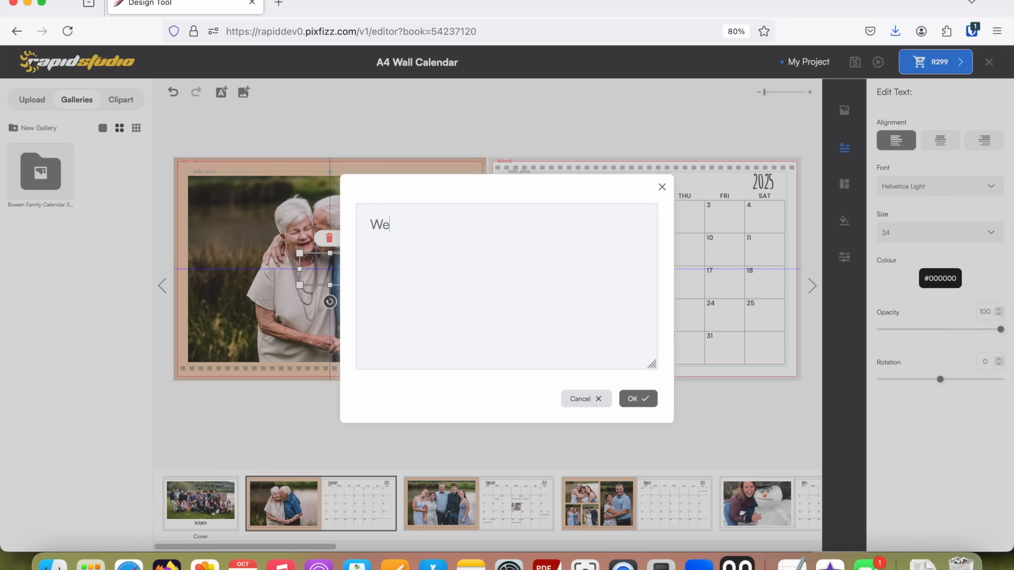
text( love you Granny and Gramp)
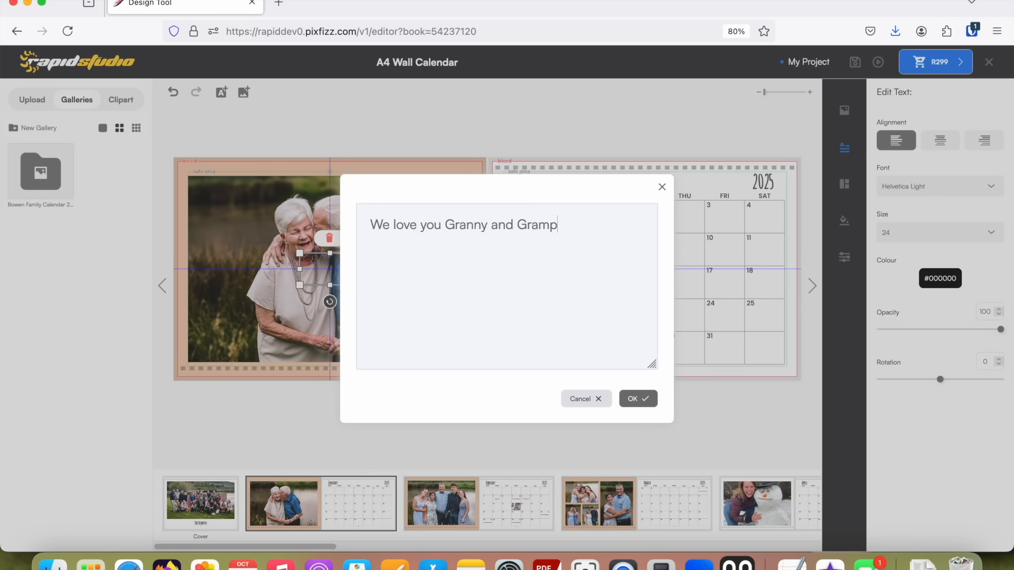
text(s)
click(640, 399)
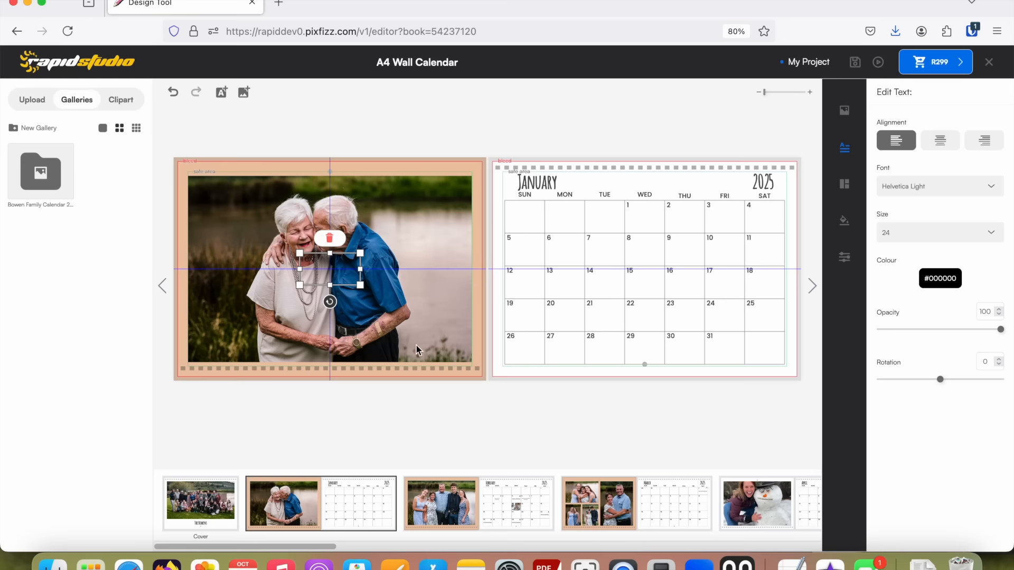
Move the caption to the January photo's upper right area, try the All Things Pink font, and set it to Amatic Bold.
drag(315, 279, 425, 224)
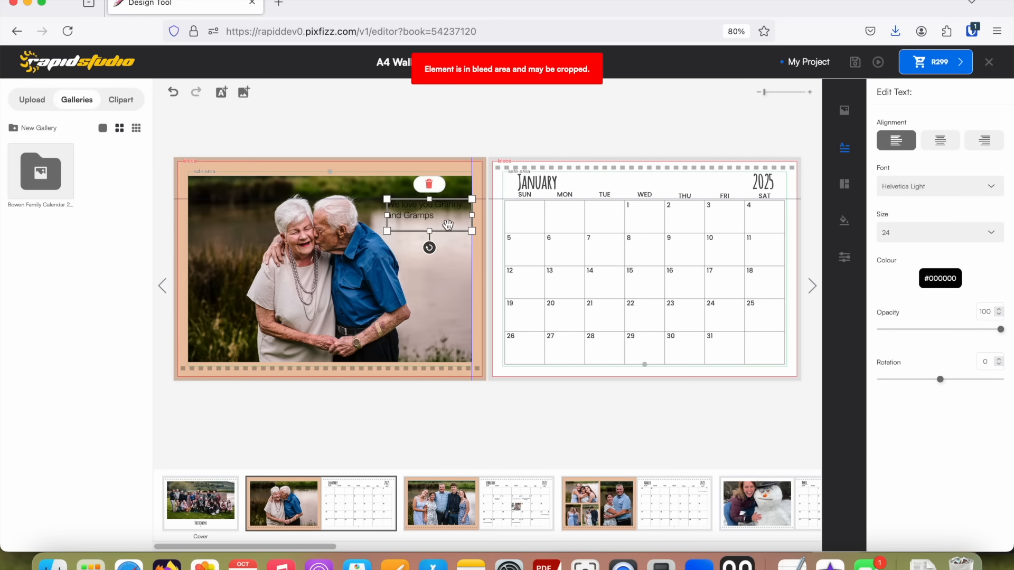
click(989, 188)
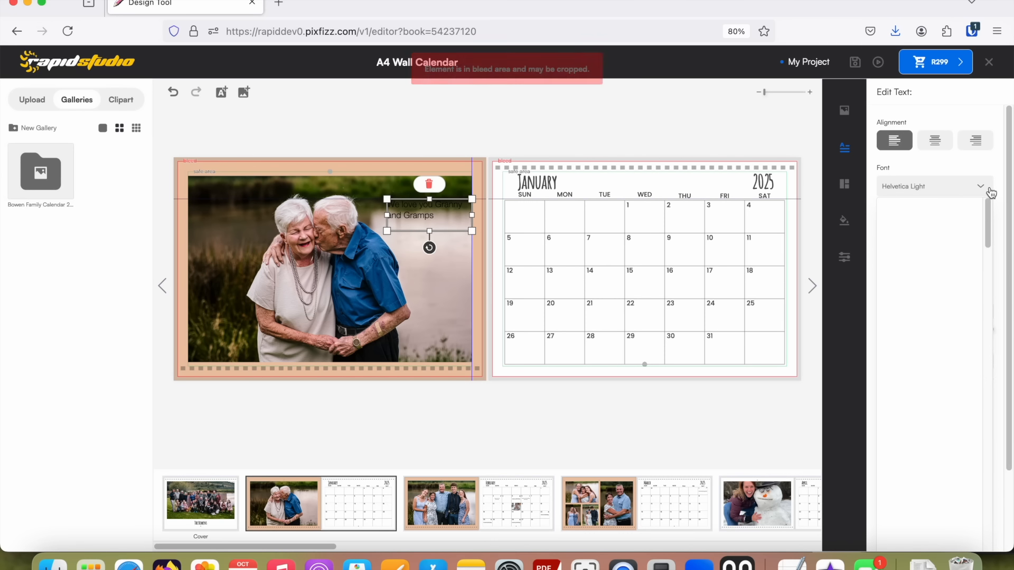
click(931, 429)
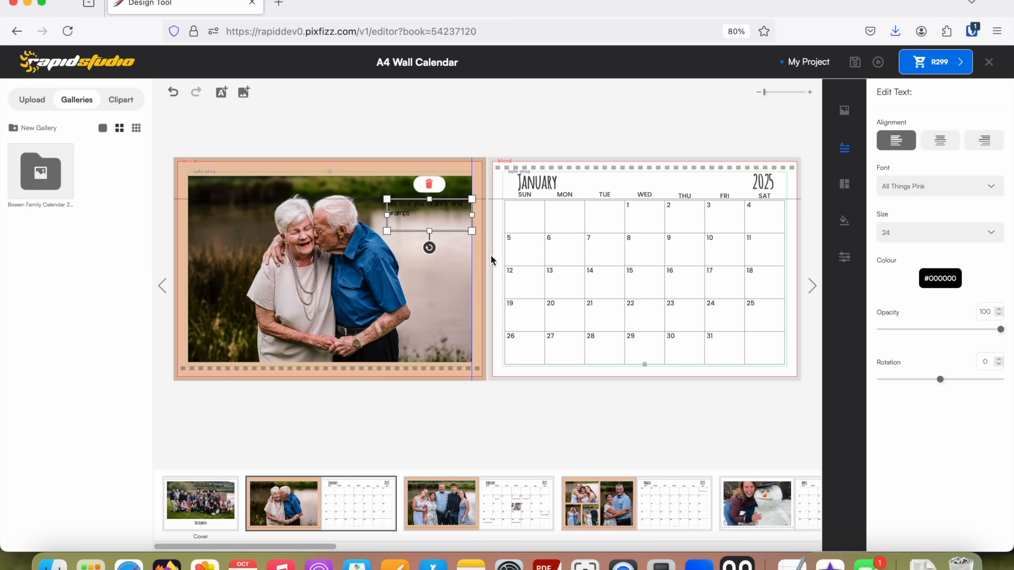
click(982, 190)
click(909, 457)
Set the January photo caption's colour to white, #FFFFFF, and its text size to 42.
click(933, 280)
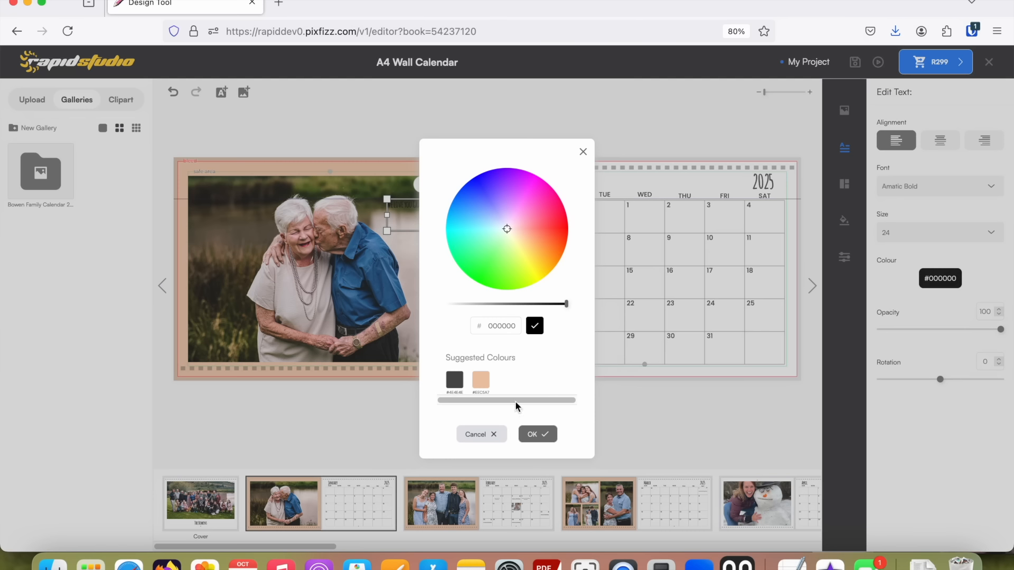
drag(565, 310, 430, 306)
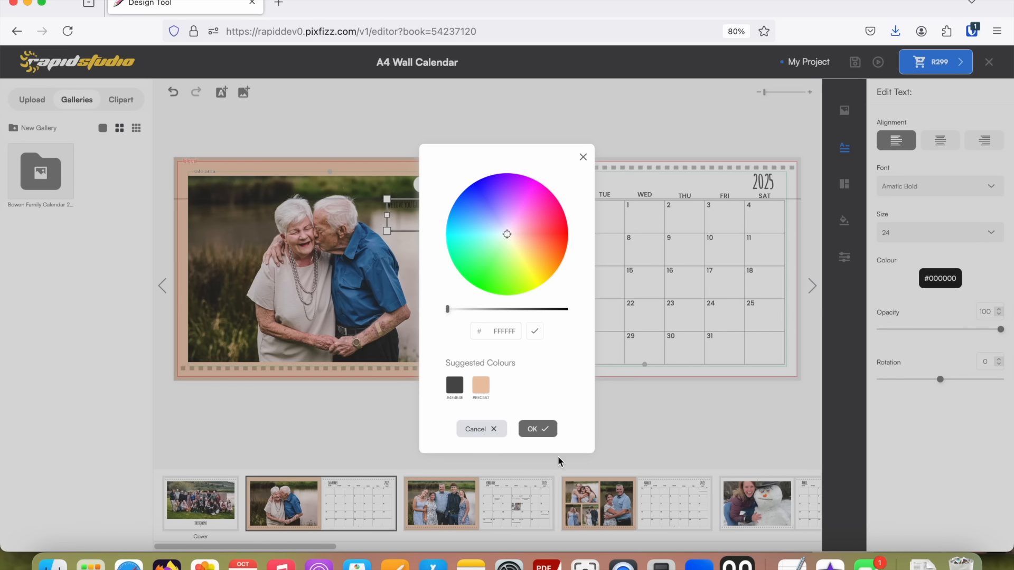
click(542, 429)
click(915, 233)
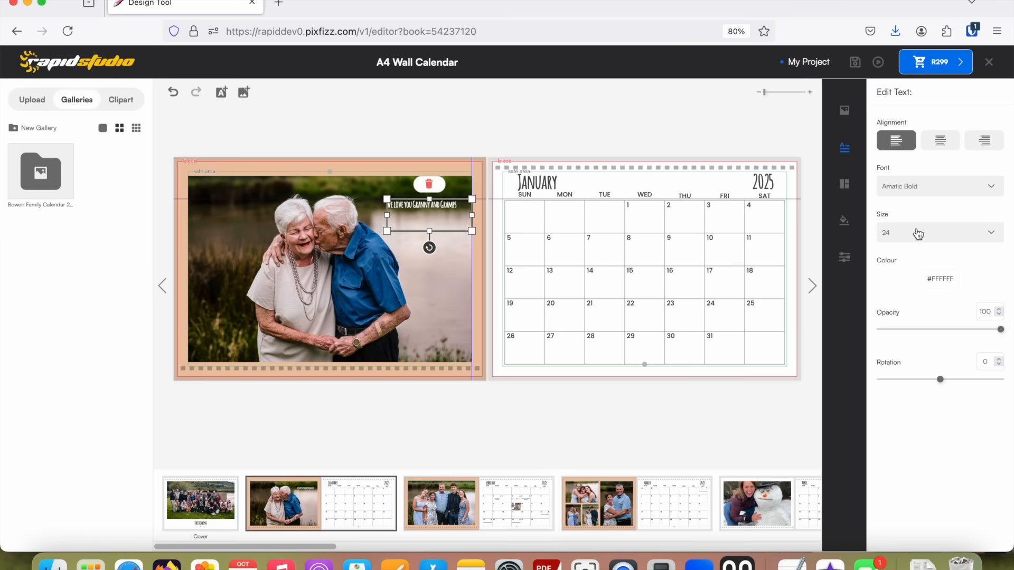
scroll(917, 389, down, 1)
click(917, 389)
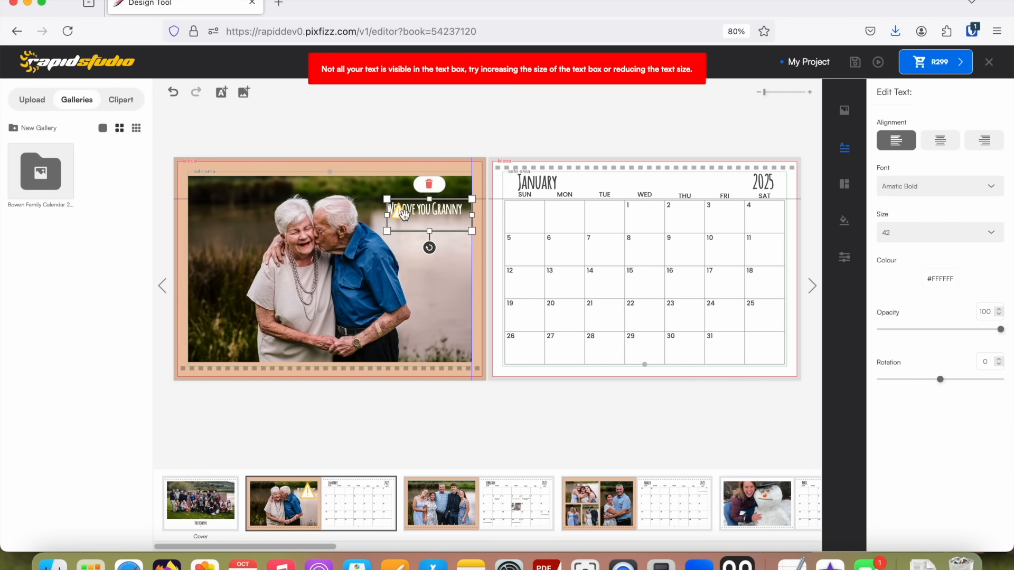
Resize the caption's text box to fit its wording over three lines and place it in the January photo's upper left area.
mouse_move(404, 221)
drag(429, 231, 426, 283)
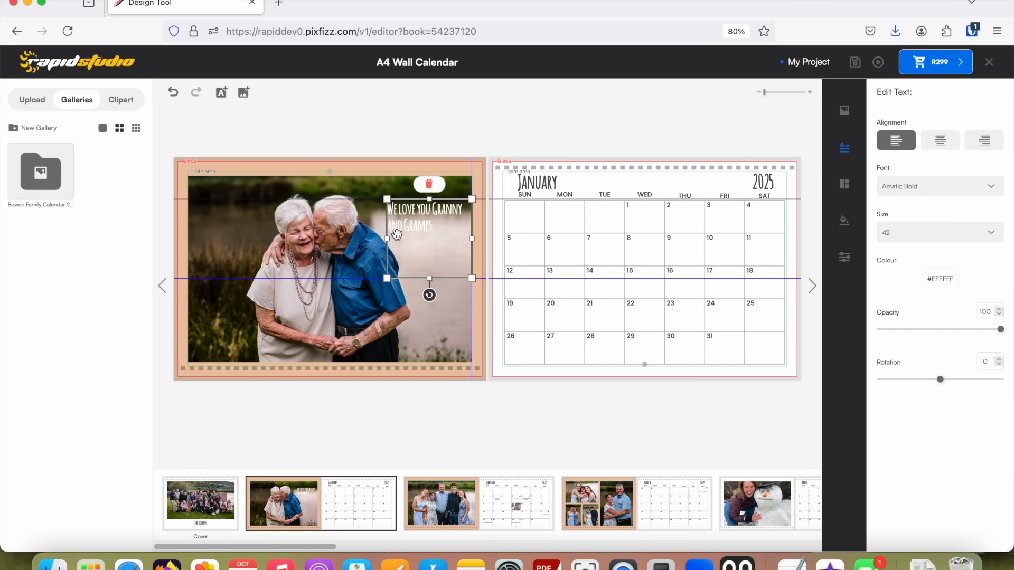
drag(407, 224, 260, 224)
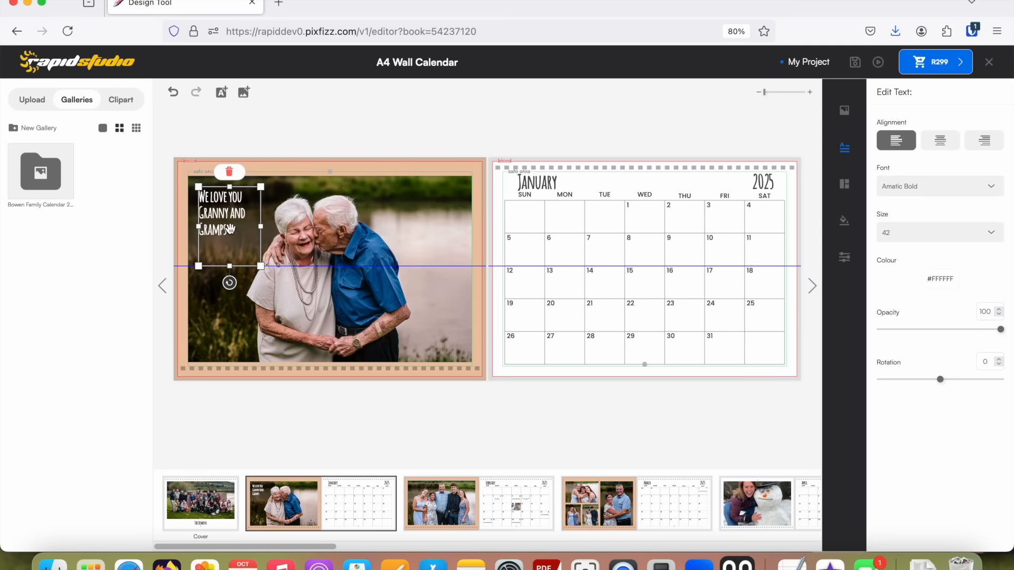
drag(229, 266, 236, 220)
Round the corners of the January photo with a border radius of 36.
click(399, 231)
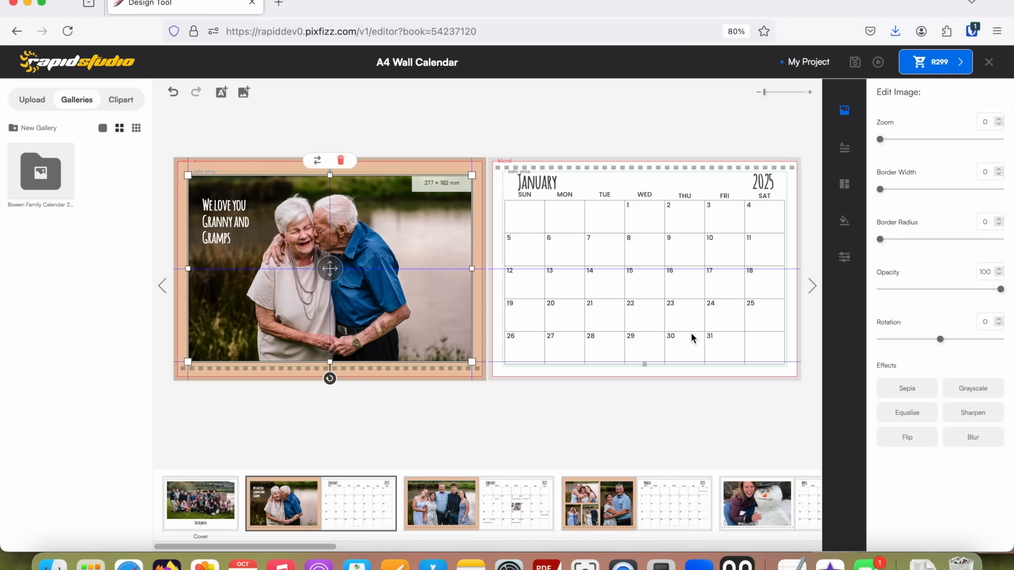
click(845, 110)
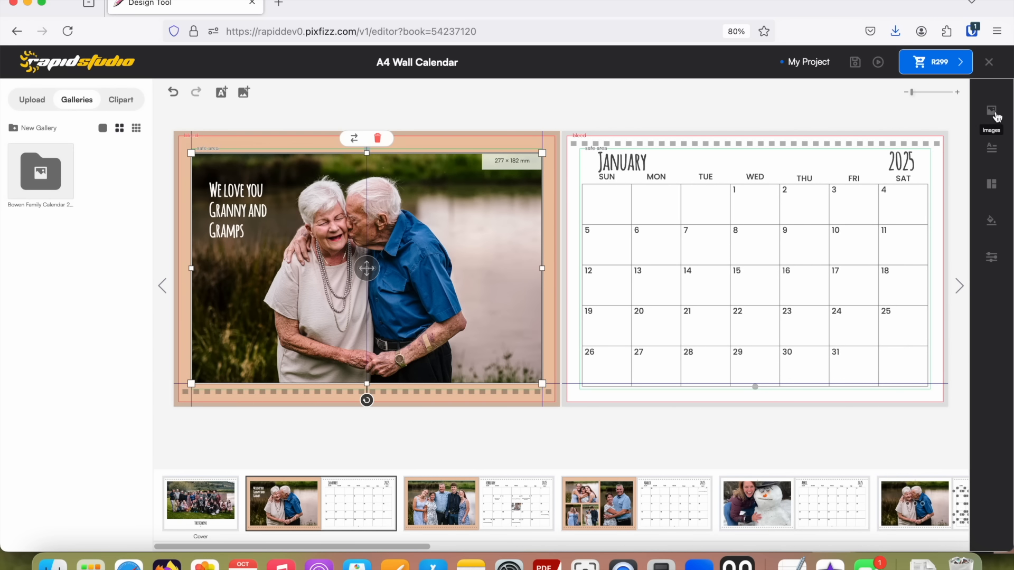
click(997, 116)
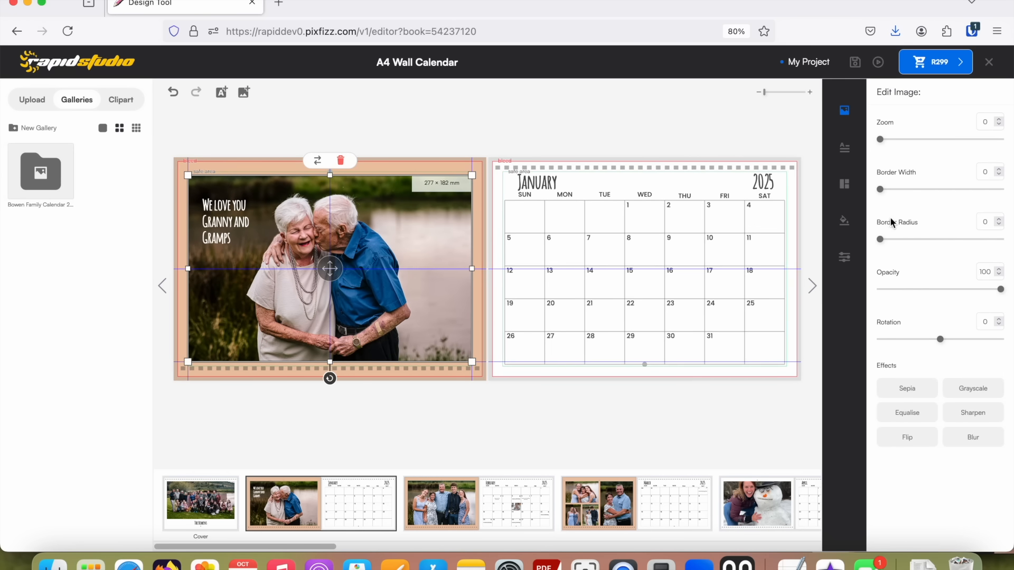
drag(888, 239, 895, 240)
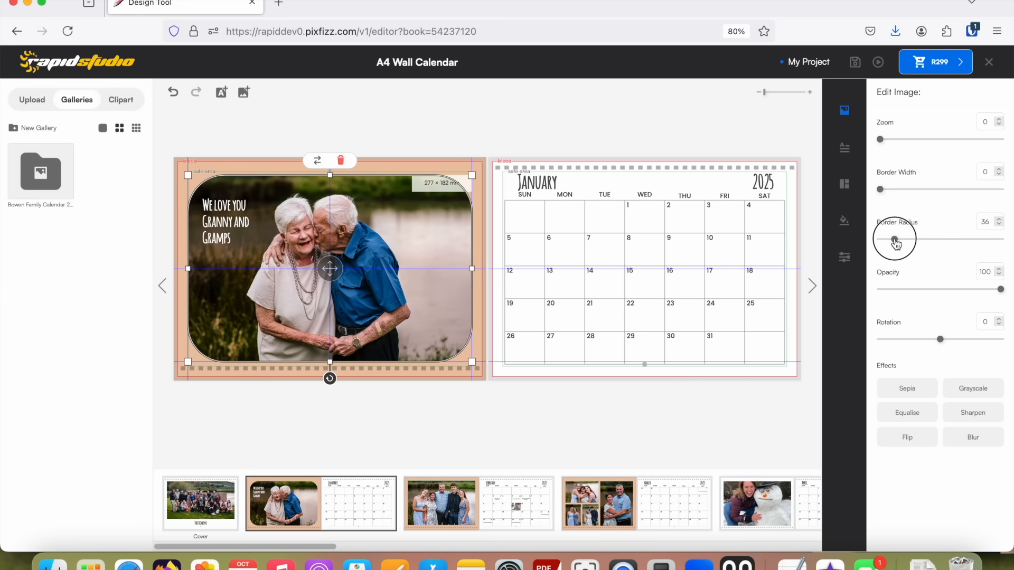
click(632, 179)
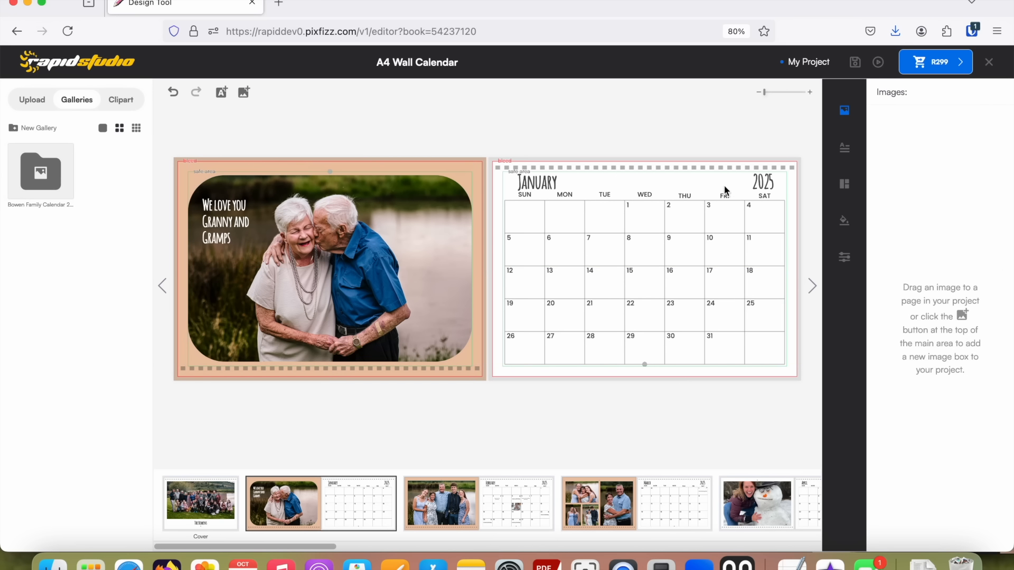
Reset the January photo's border radius to 0.
click(844, 109)
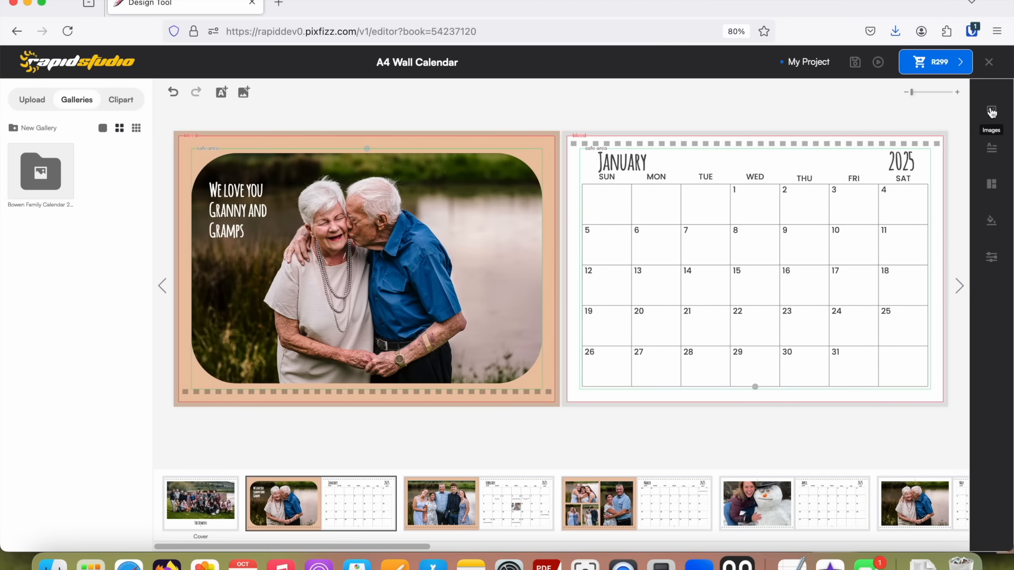
click(992, 111)
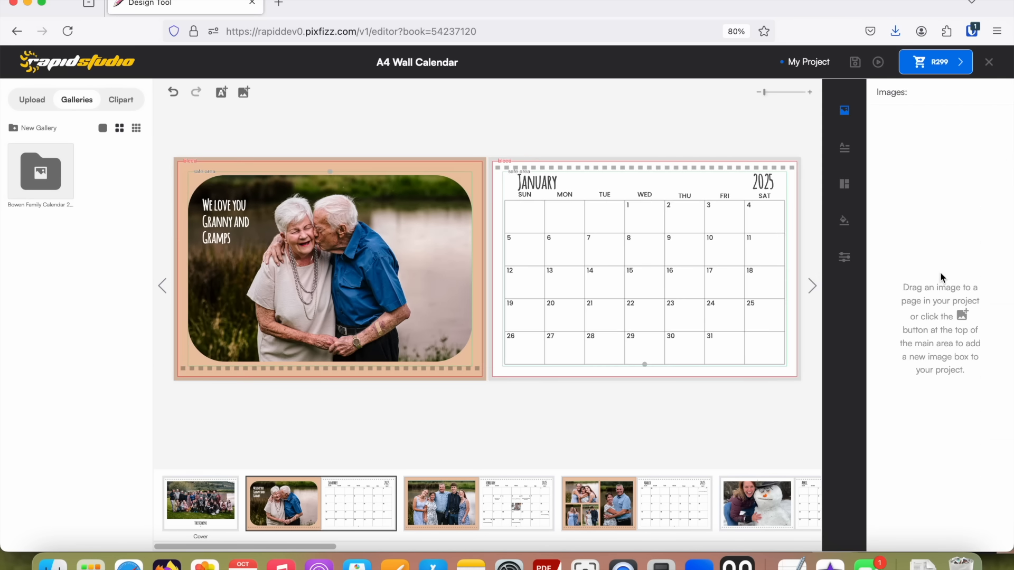
click(441, 227)
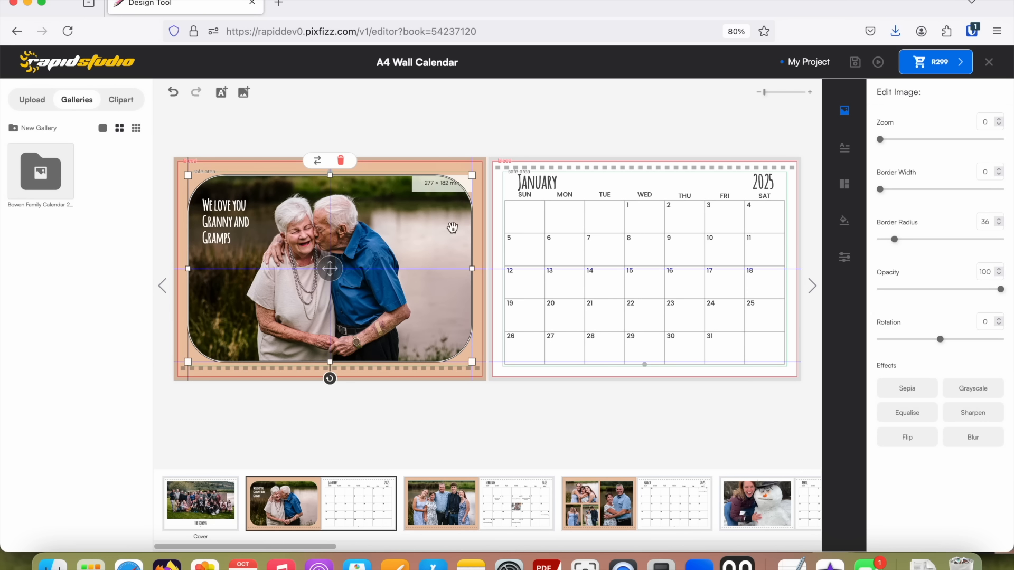
drag(895, 240, 880, 238)
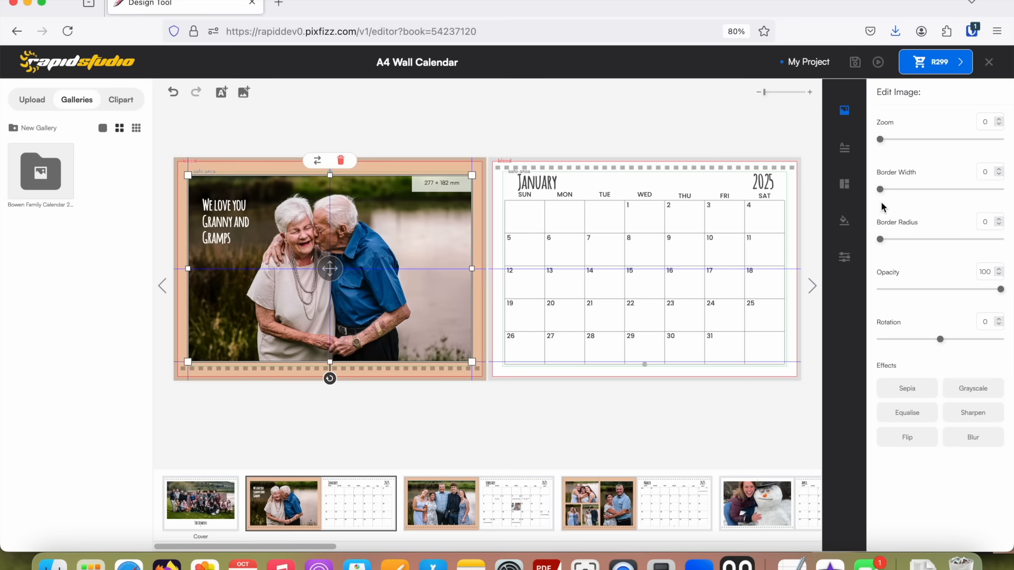
Add a border to the January photo with a border width of 2.
drag(881, 190, 907, 195)
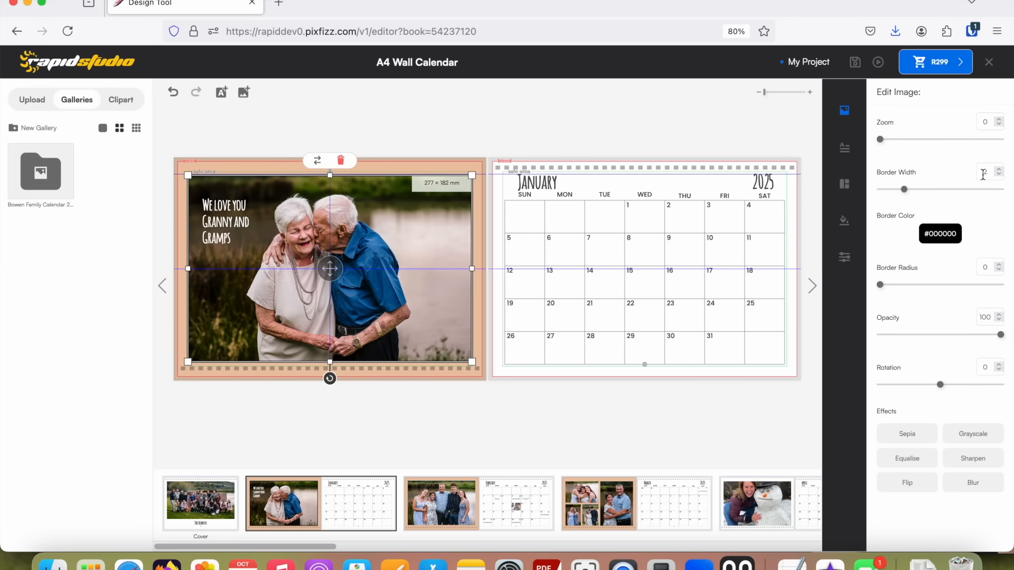
click(473, 187)
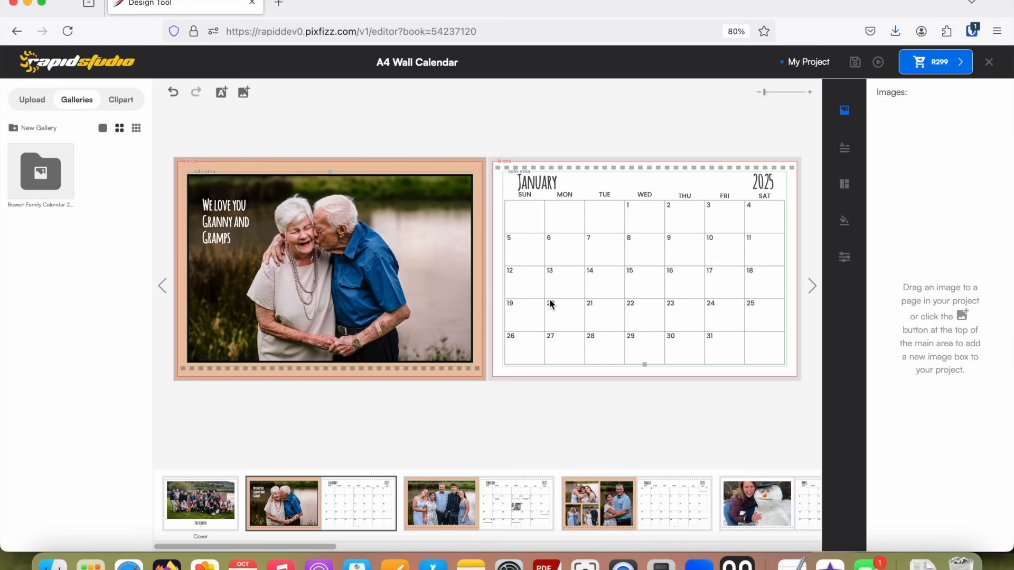
click(431, 246)
Set the January photo's border colour to brick red, #BA5245.
click(952, 240)
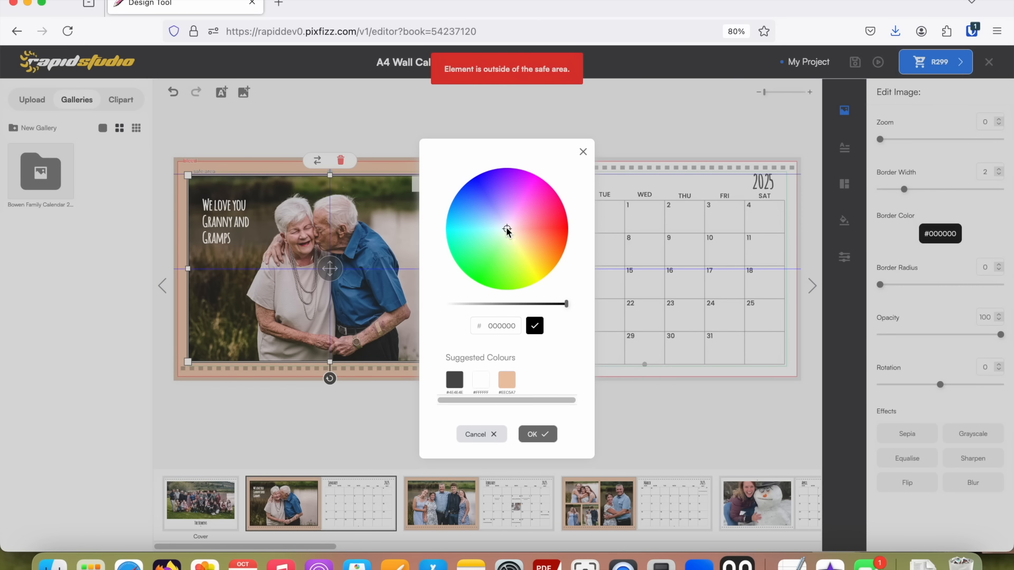
click(534, 236)
click(506, 309)
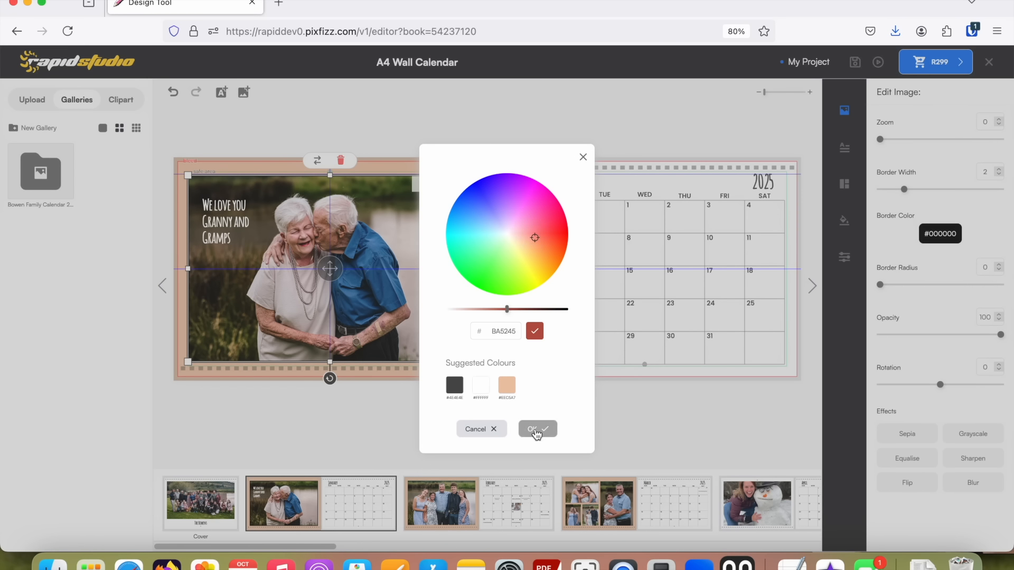
click(536, 429)
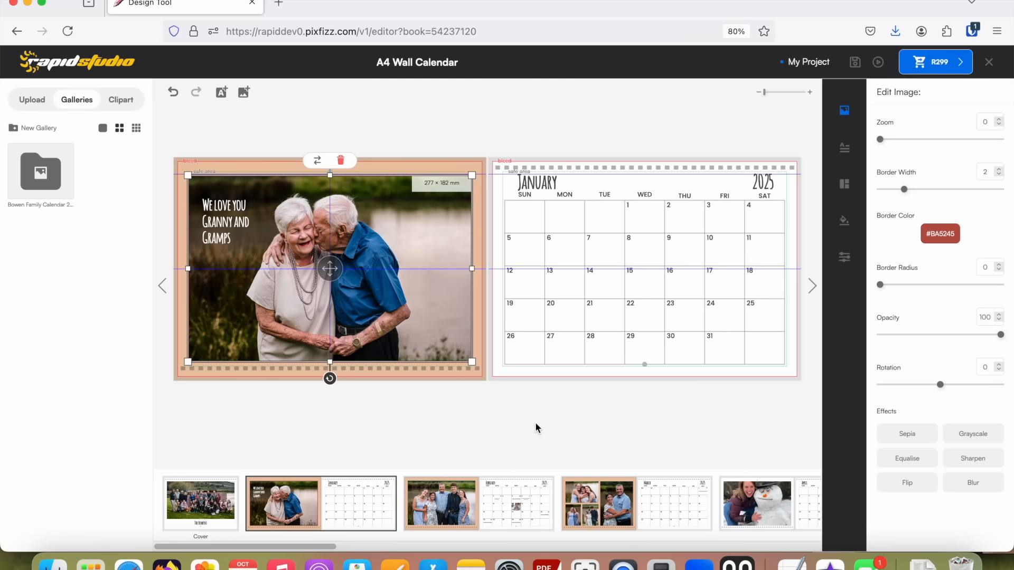
Preview the January spread to check the photo border, close the preview and reselect the photo.
click(878, 63)
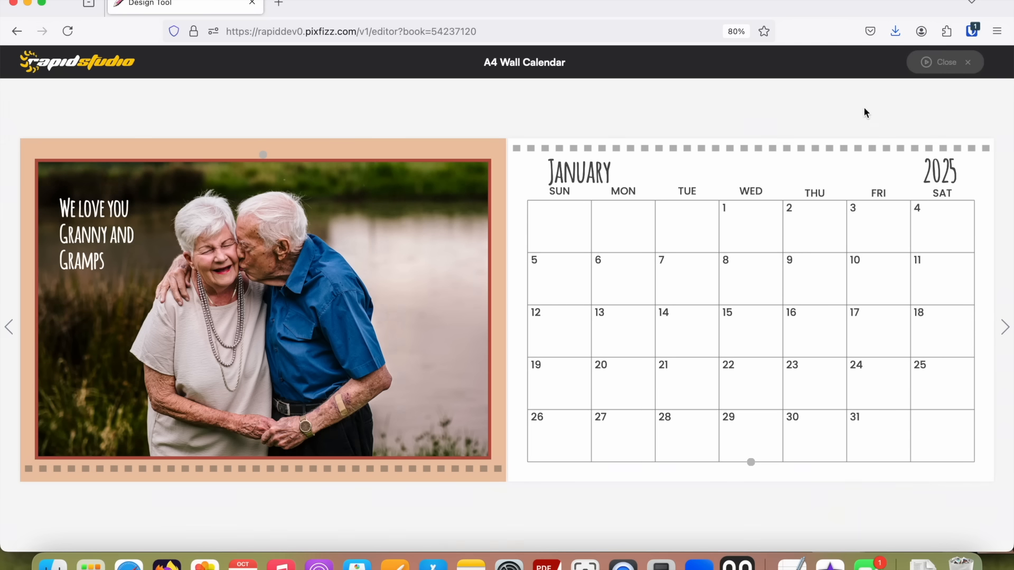
click(956, 62)
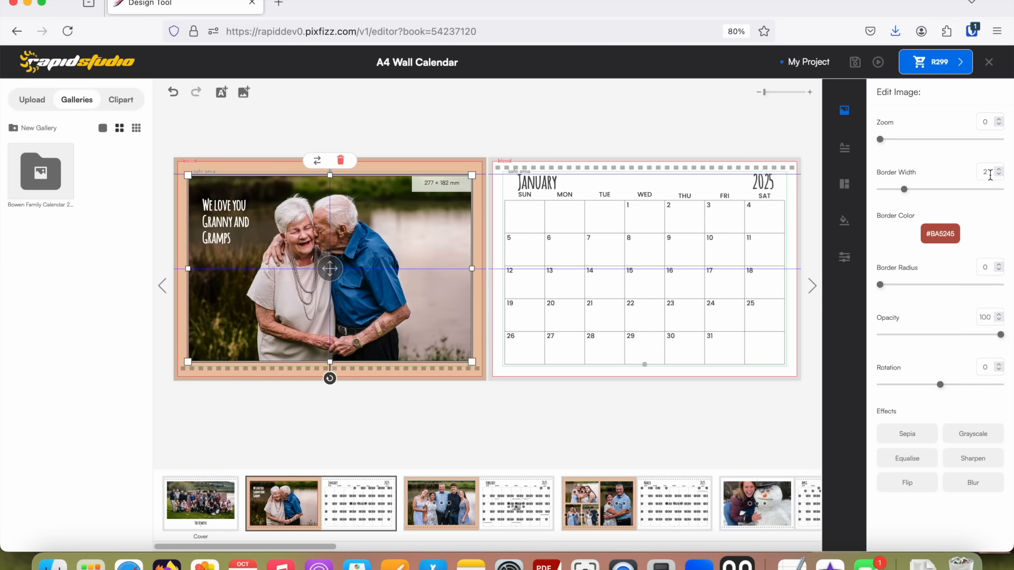
click(415, 242)
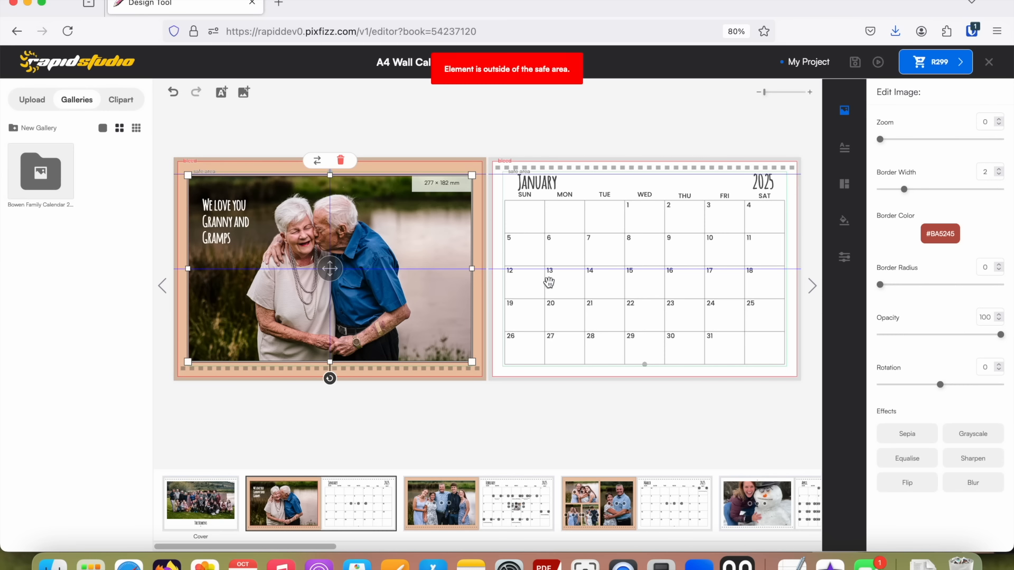
Try tilting the January photo by 5.75 degrees, and rotate it back to nearly level.
mouse_move(1001, 335)
mouse_down()
mouse_move(925, 334)
mouse_move(1009, 341)
mouse_up()
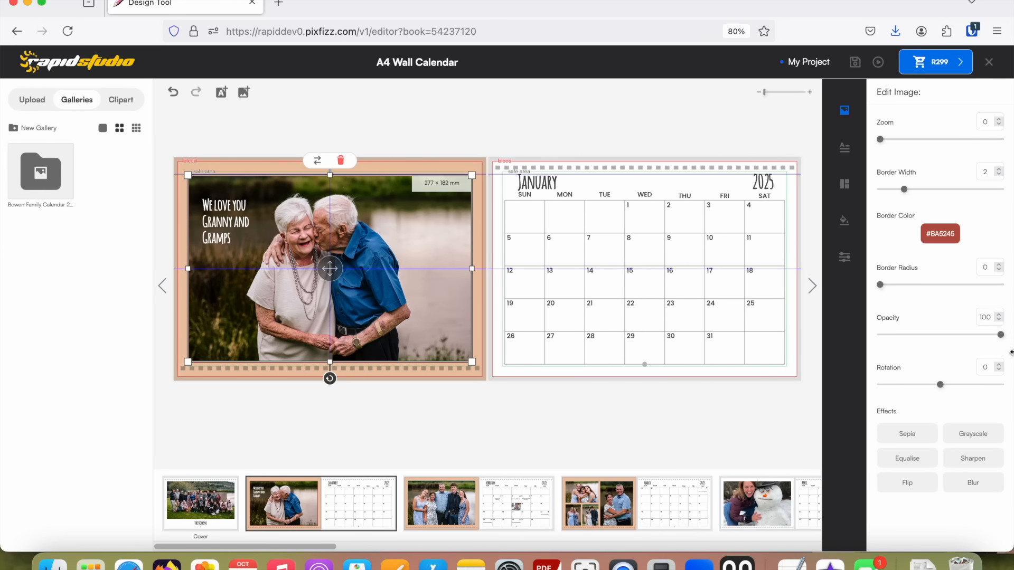
drag(944, 389, 941, 388)
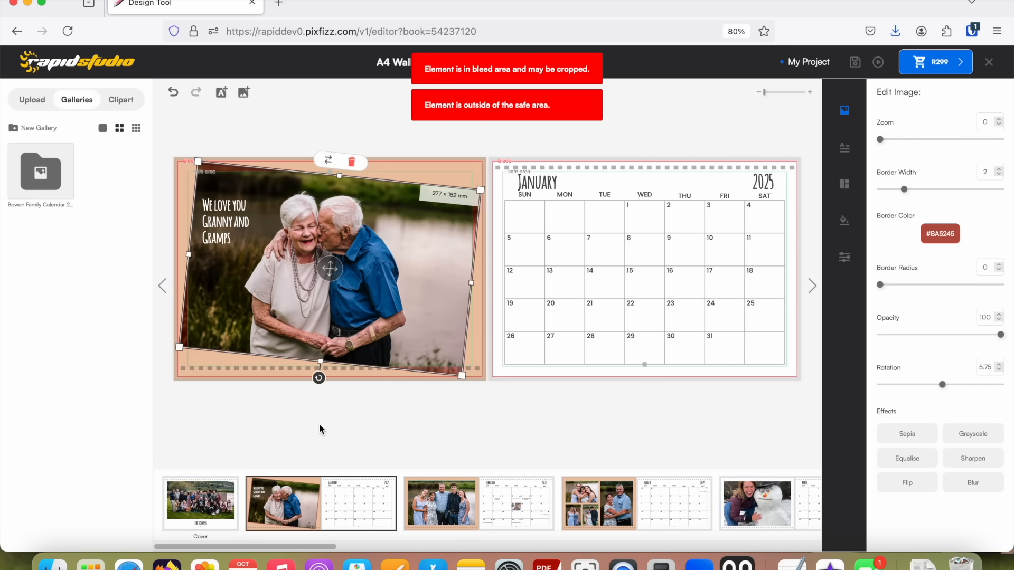
click(327, 377)
mouse_move(327, 377)
mouse_down()
mouse_move(317, 374)
mouse_move(341, 376)
mouse_move(329, 379)
mouse_up()
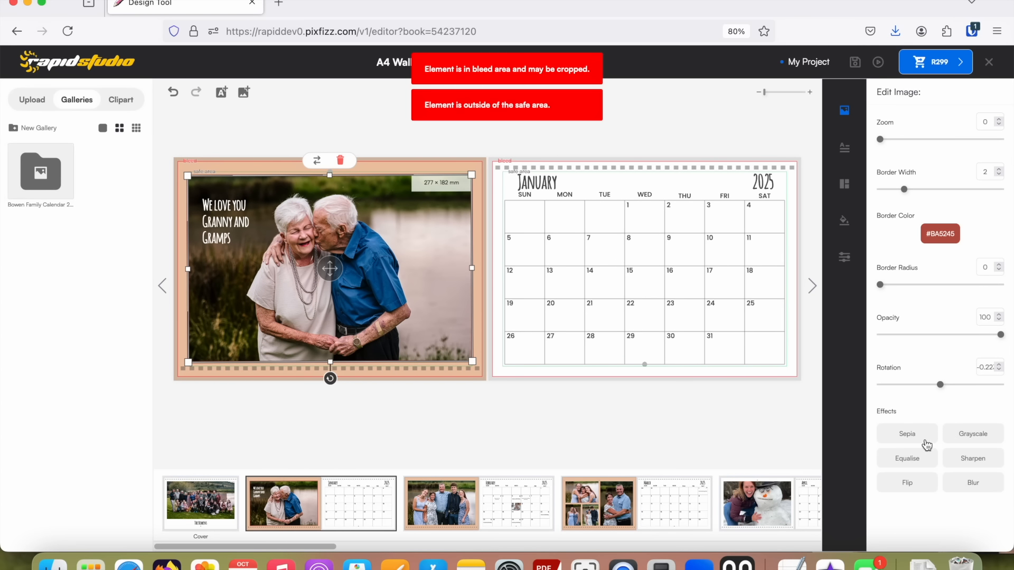
Apply the Grayscale effect to the January photo.
click(977, 435)
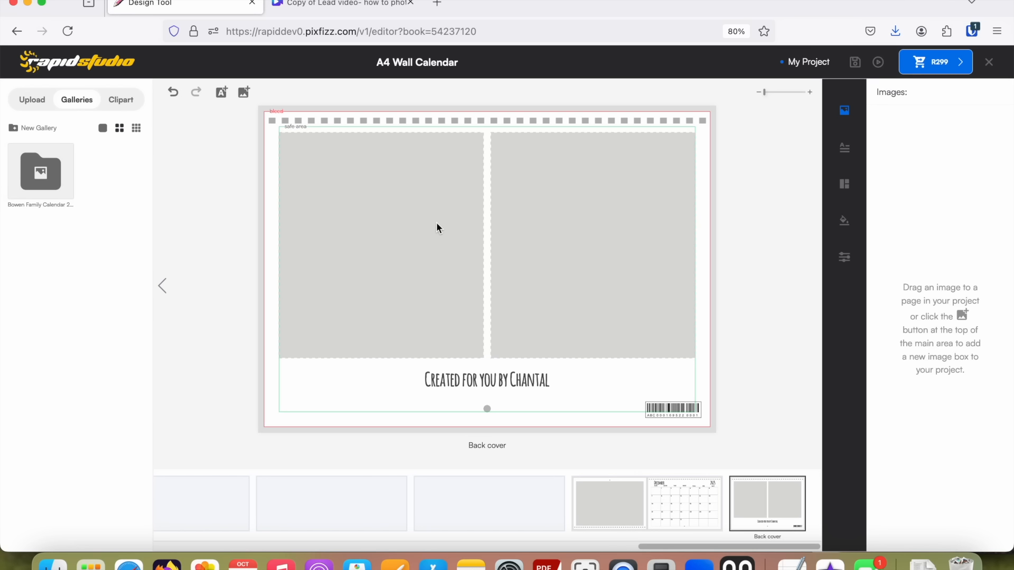
Save the calendar project and exit the editor.
click(856, 65)
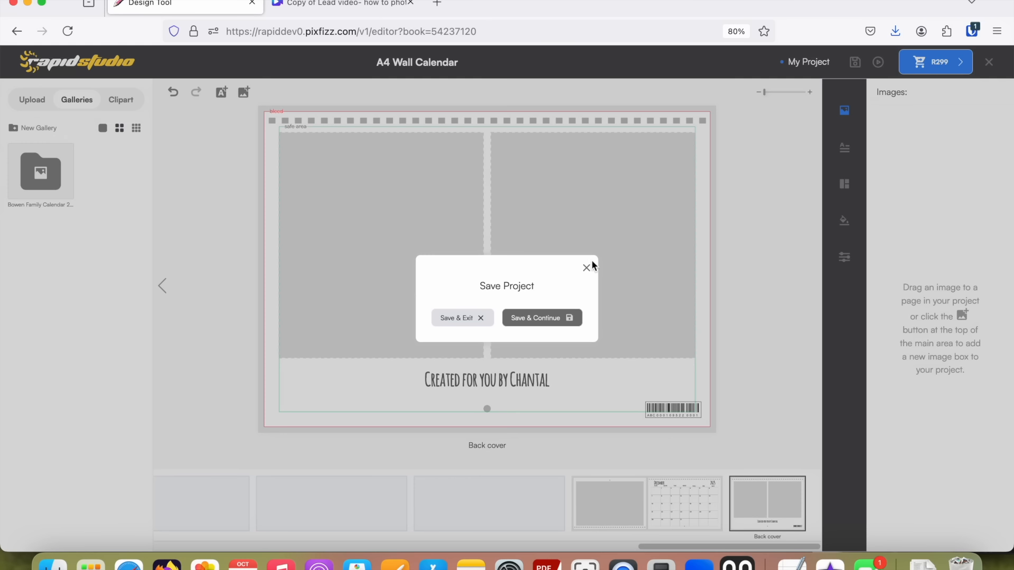
click(448, 323)
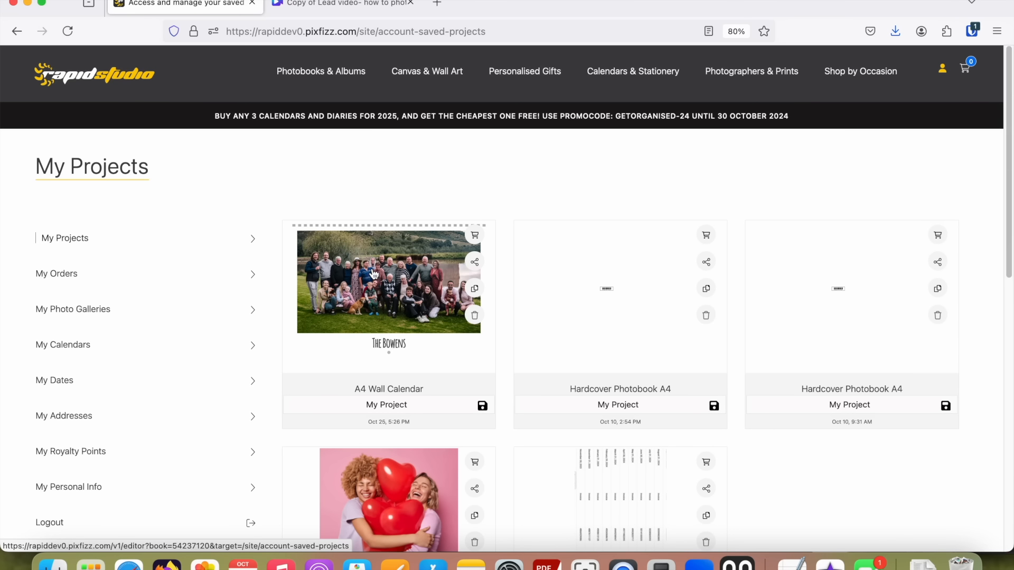
scroll(424, 300, down, 1)
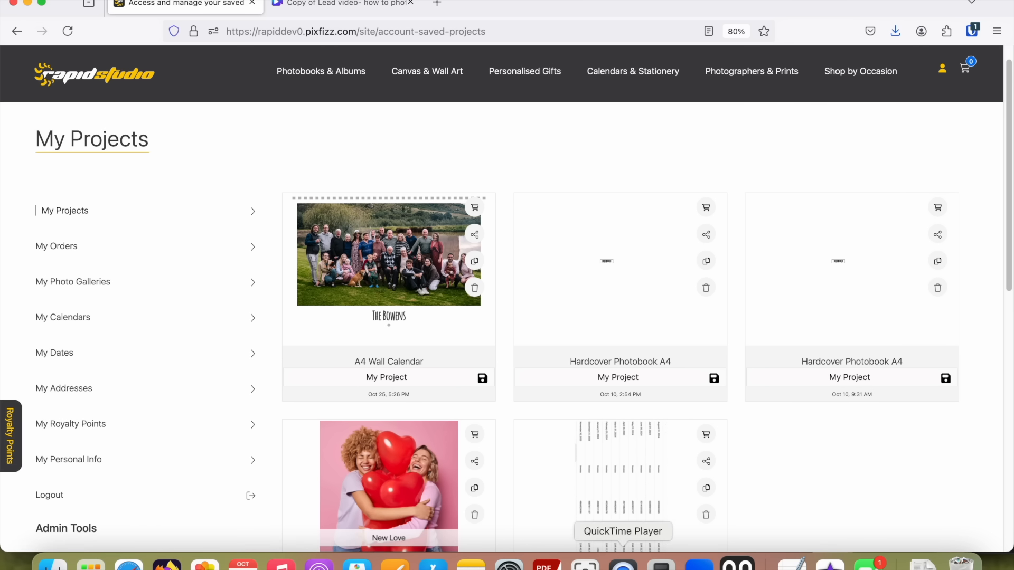
click(622, 564)
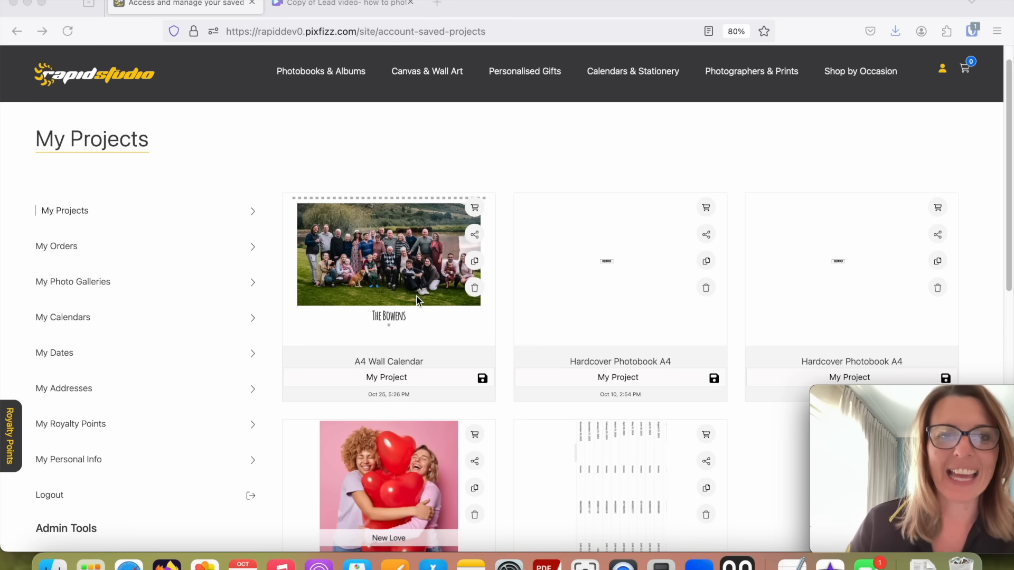
Make a copy of the saved A4 Wall Calendar project and select the copy's project name.
click(474, 264)
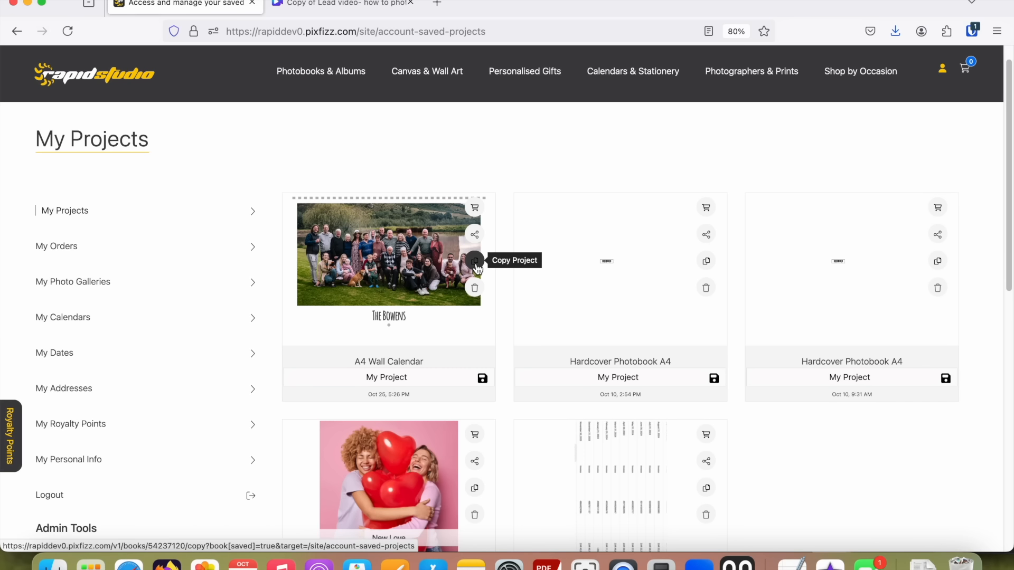
click(478, 270)
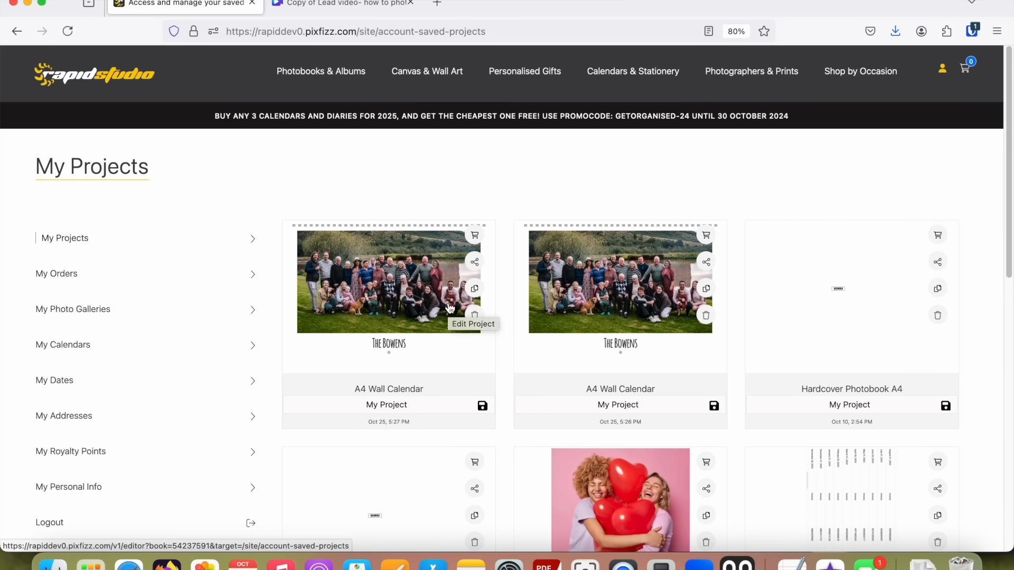
drag(366, 403, 411, 406)
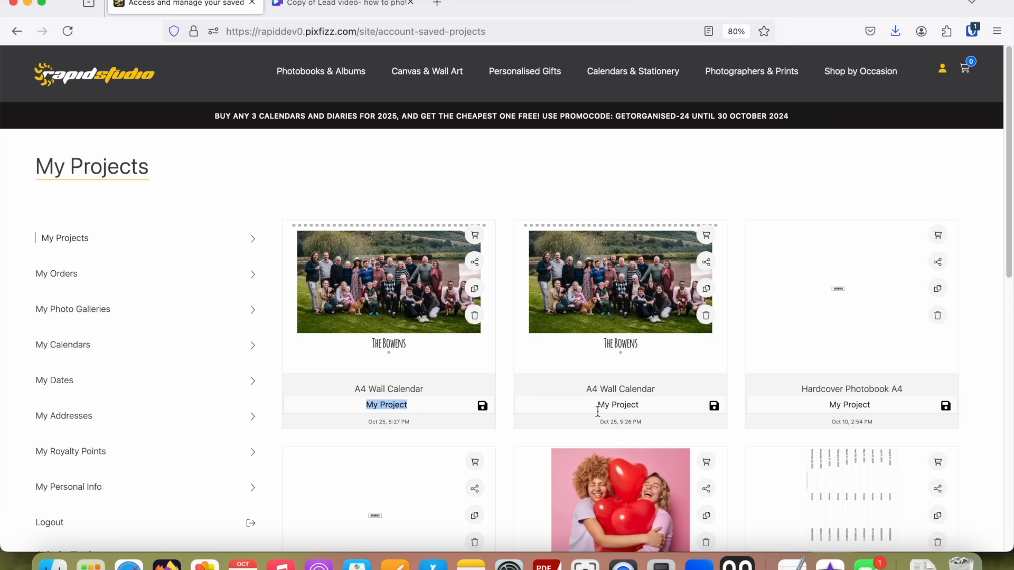
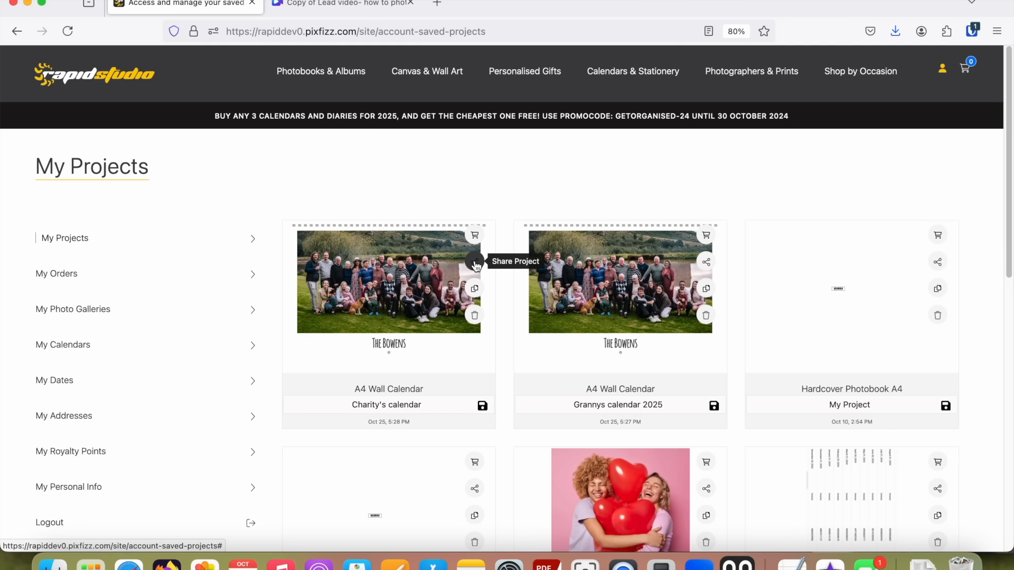
Copy the share link of the newest A4 Wall Calendar project and open it in a new browser tab.
click(476, 265)
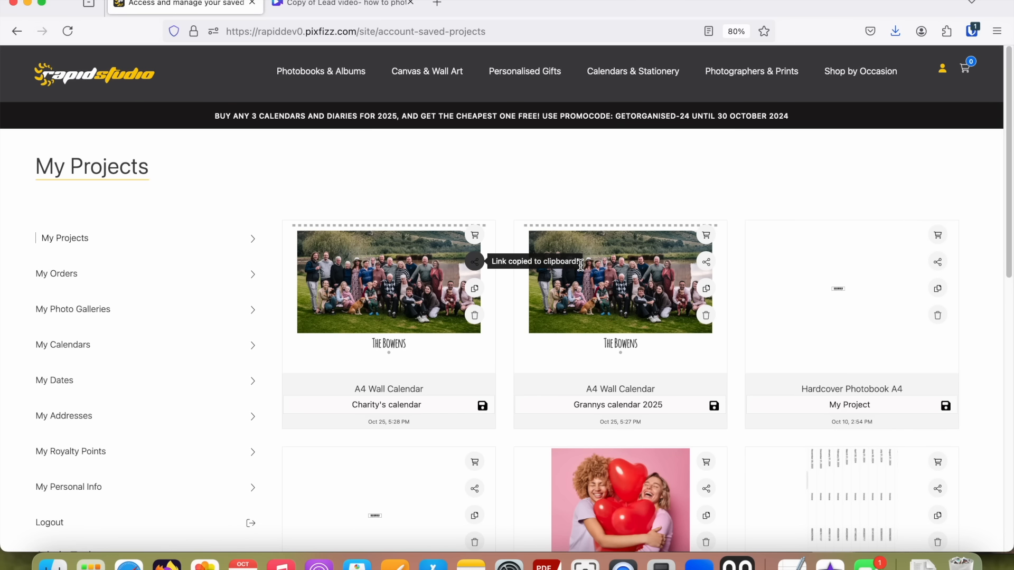
click(437, 5)
click(338, 32)
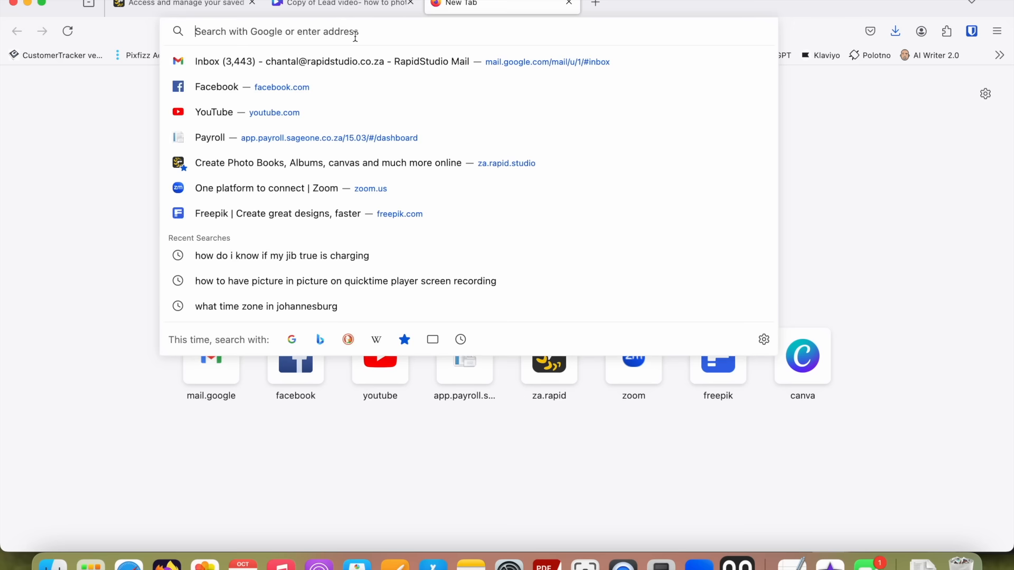
key(super+v)
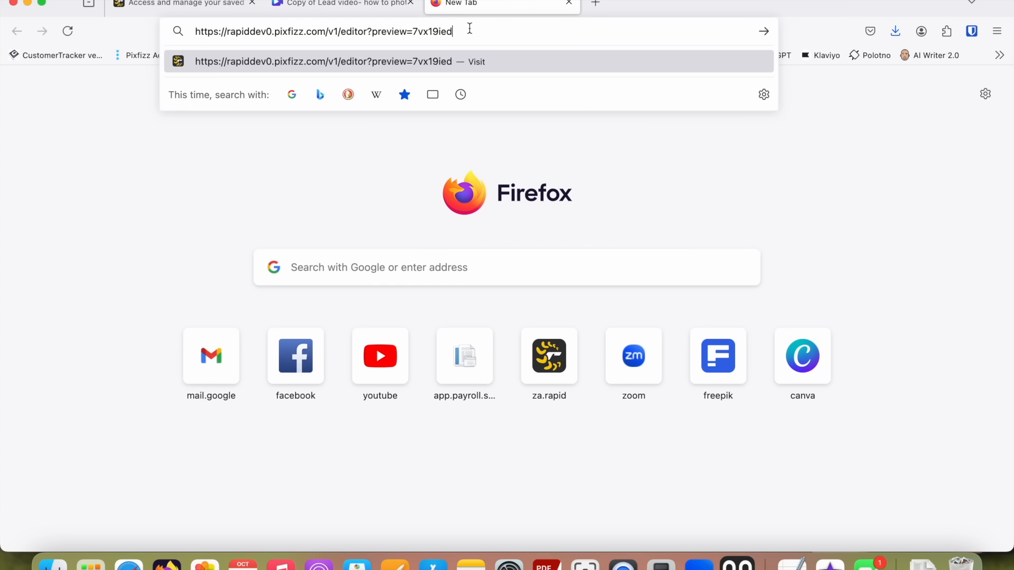
key(Return)
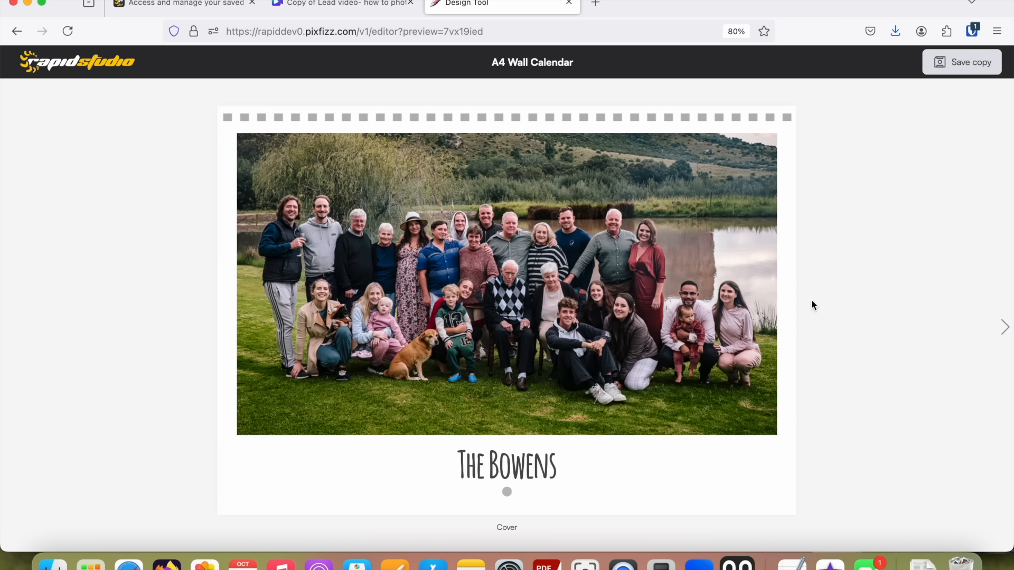
Page through the shared calendar preview from the cover to March and save a copy to the account's projects.
click(1005, 330)
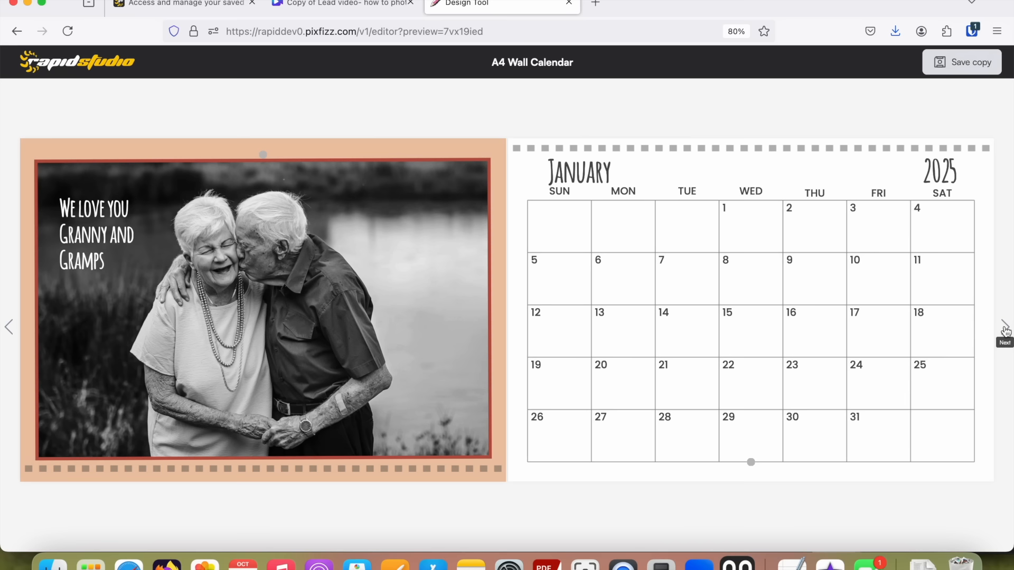
click(1005, 331)
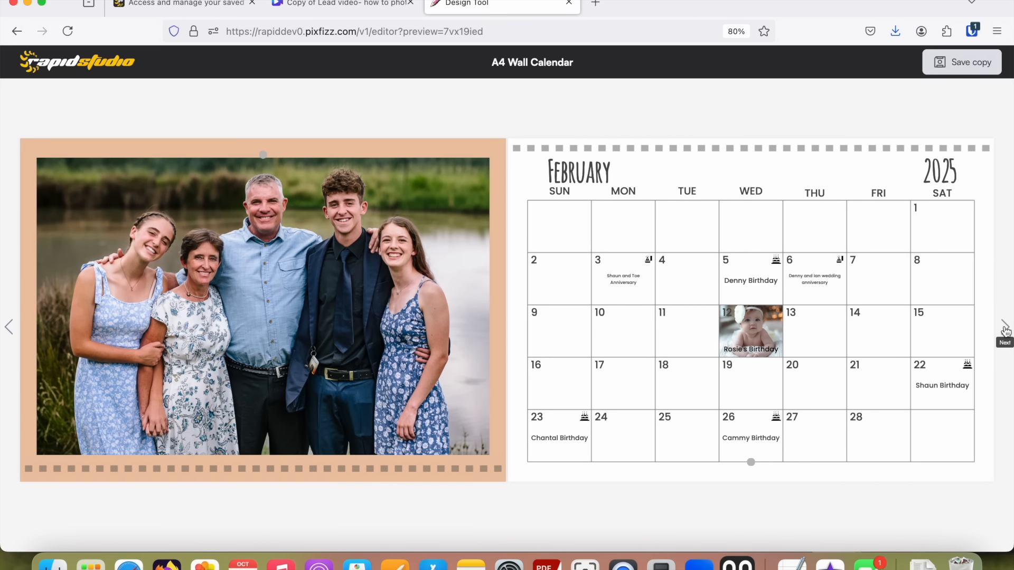
click(1005, 331)
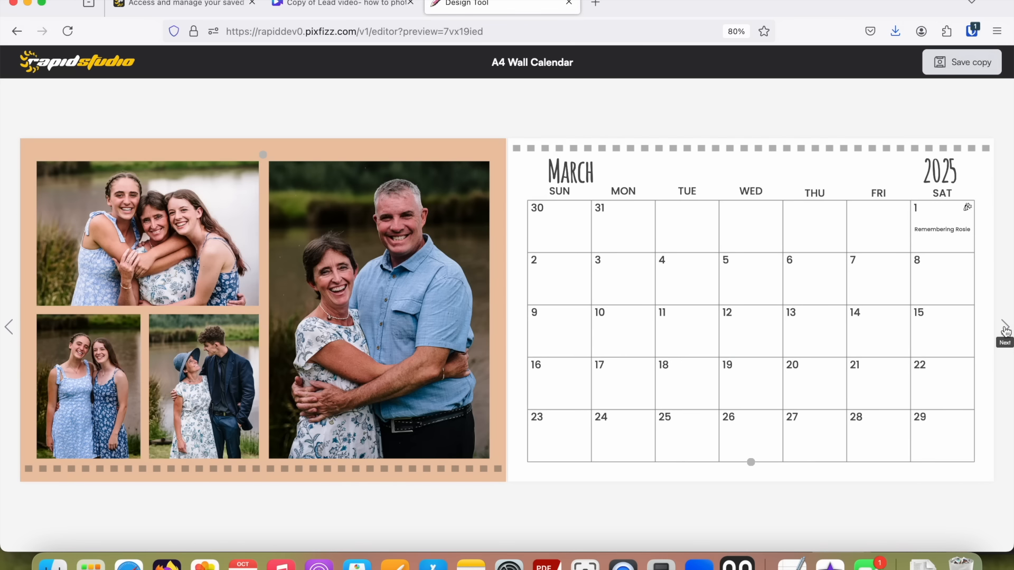
click(939, 62)
click(944, 67)
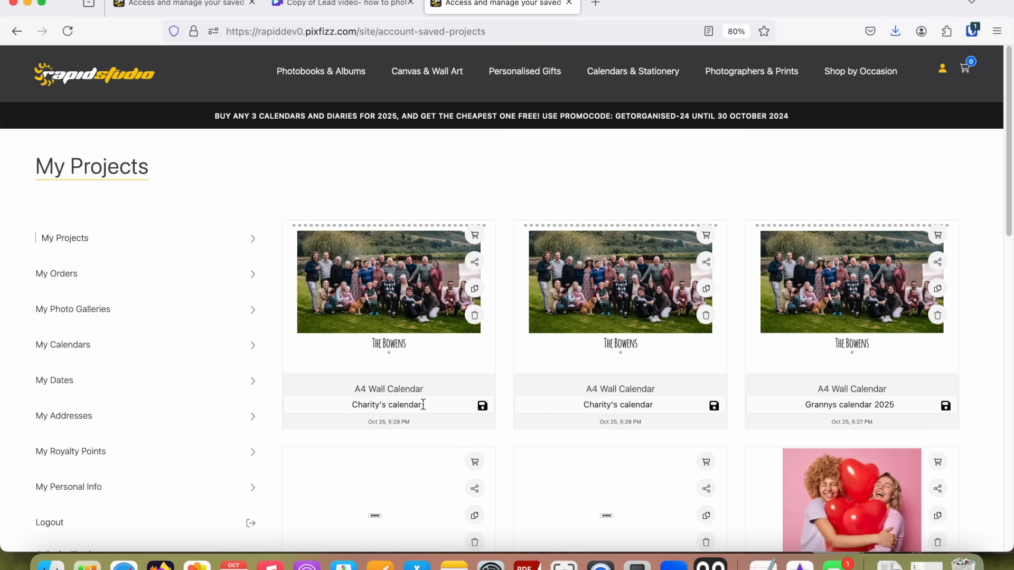
Replace the first name in the new copy's project name with another family member's, keeping the word calendar, and copy its share link.
drag(423, 405, 352, 406)
click(355, 402)
click(390, 404)
click(371, 405)
double_click(371, 405)
text(Katie)
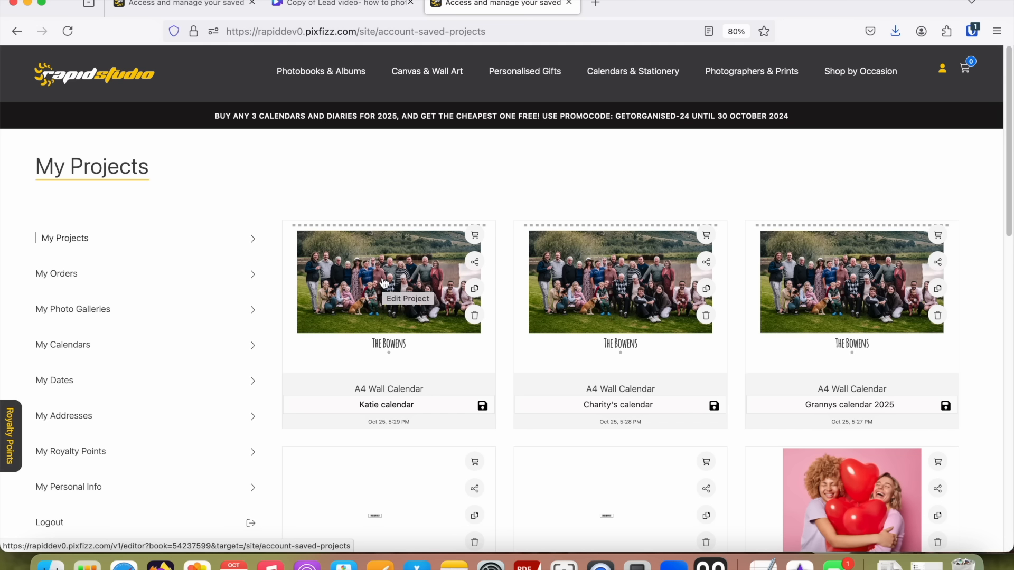
click(474, 264)
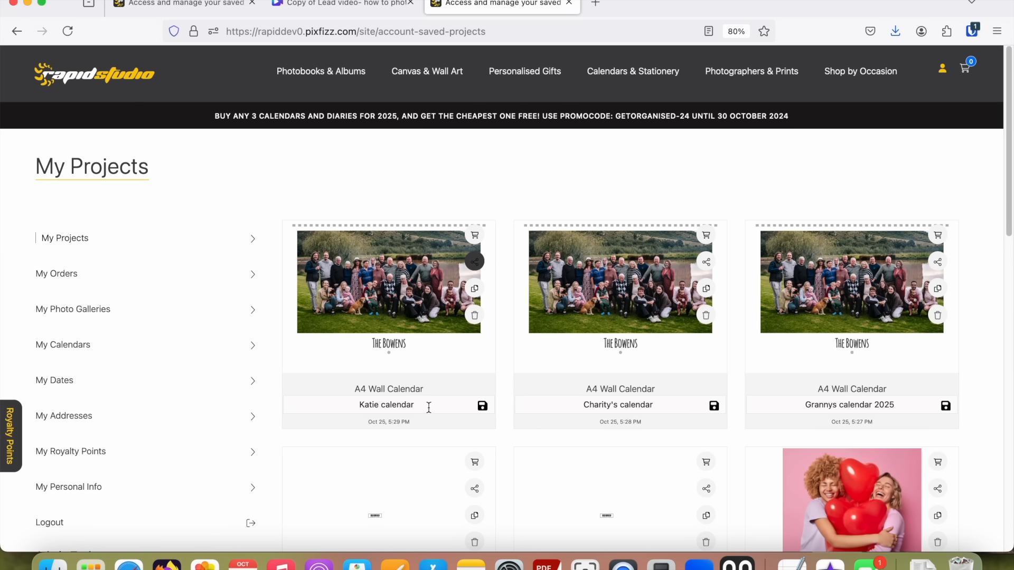
Rename the new calendar copy with the family surname followed by "calendar MASTER" and save the name.
drag(429, 406, 351, 407)
text(Bowen calencar)
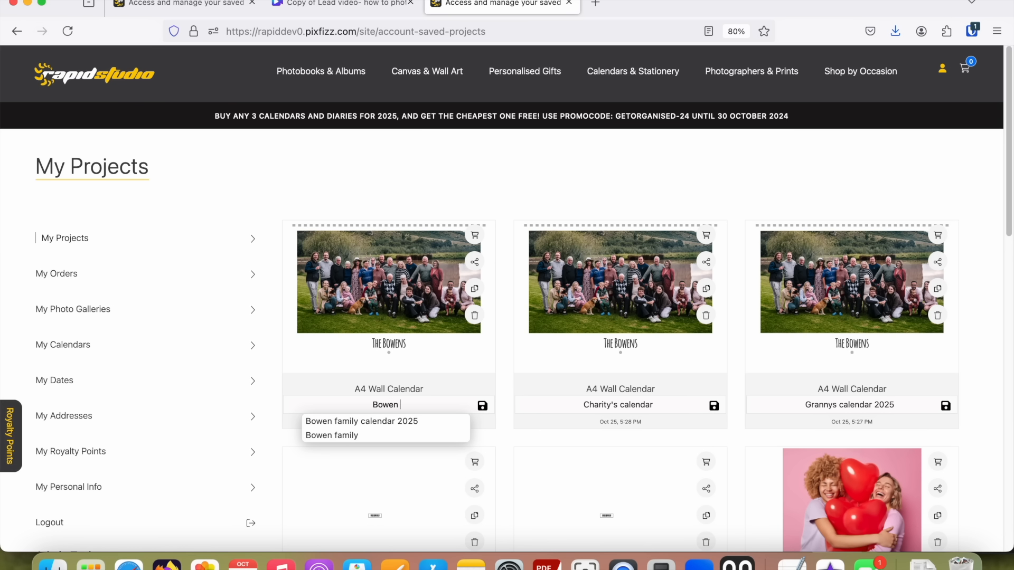
key(BackSpace)
key(BackSpace)
key(BackSpace)
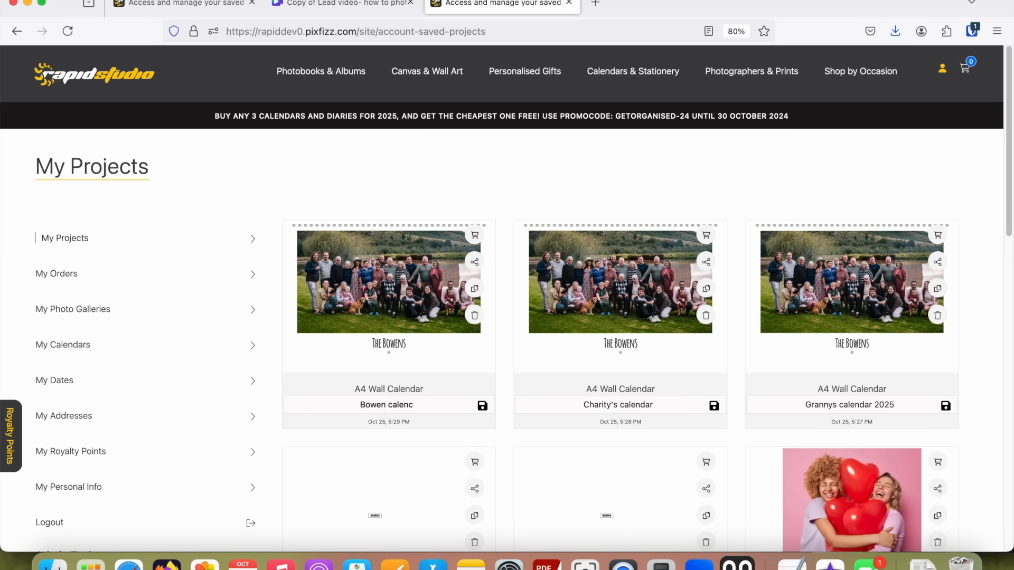
text(dat)
key(BackSpace)
text(r MASTER)
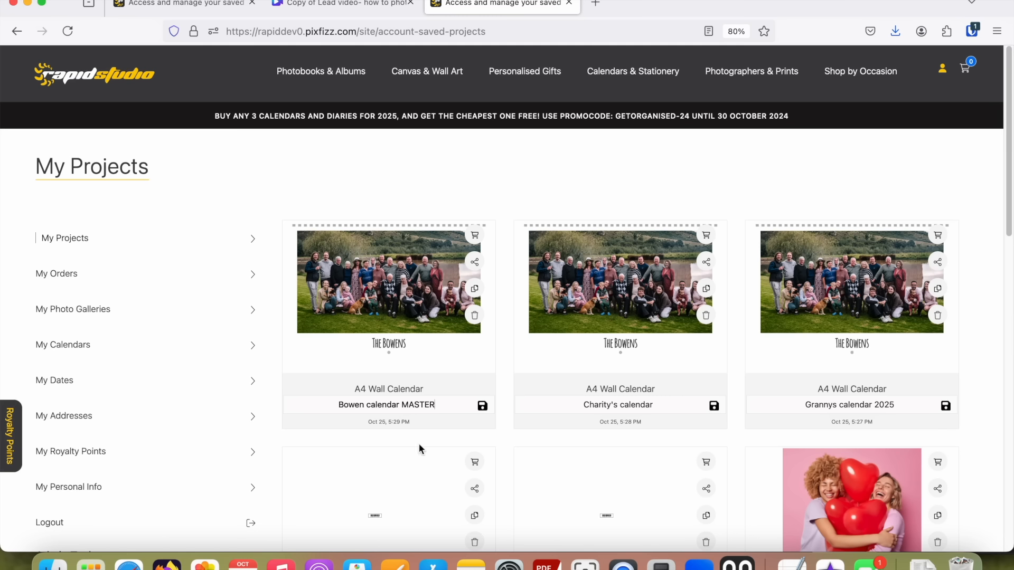
click(482, 405)
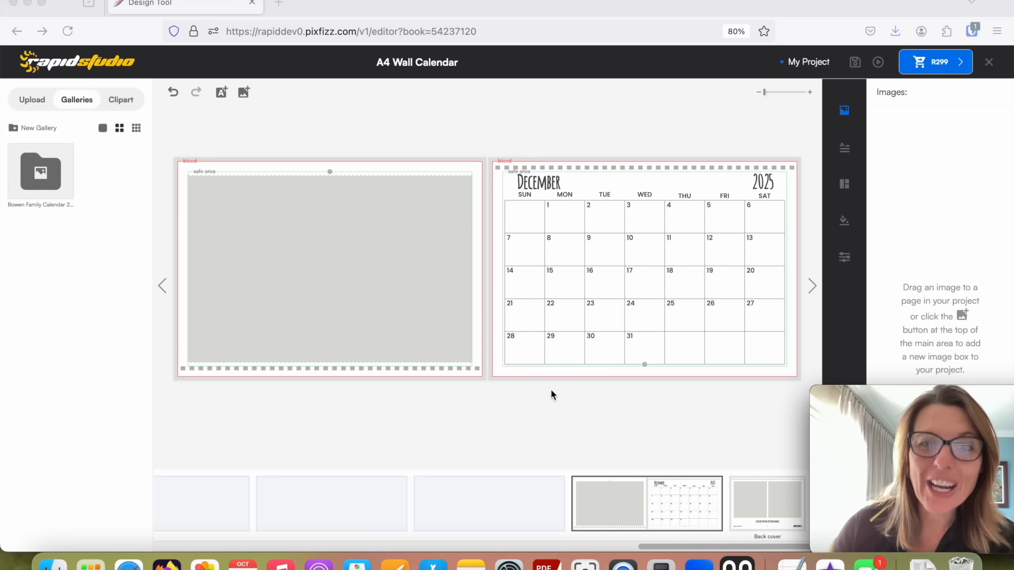
On the back cover of the A4 Wall Calendar, replace "(your name)" in the "Created for you by" caption with the creator's first name.
click(813, 284)
click(812, 285)
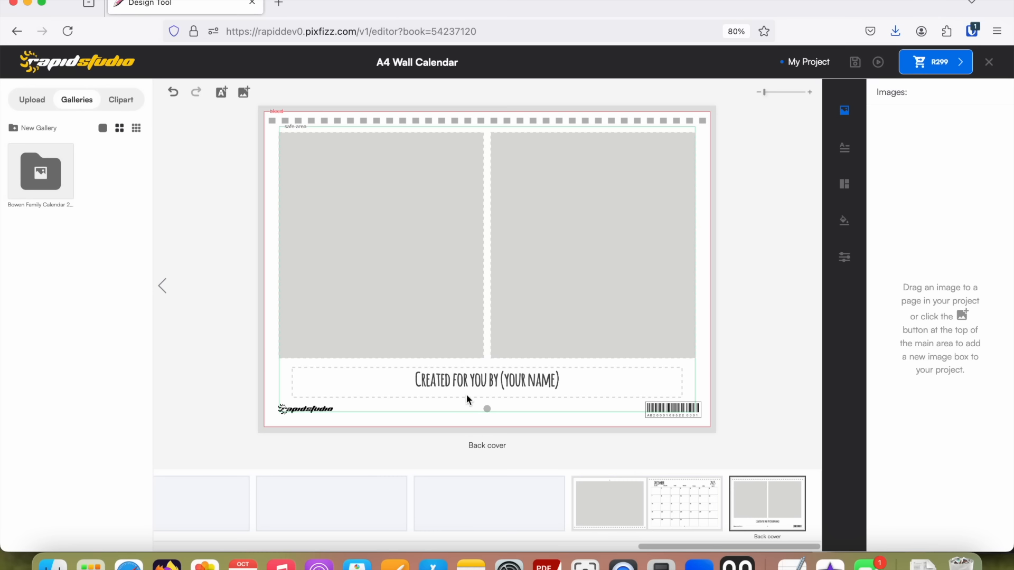
click(846, 188)
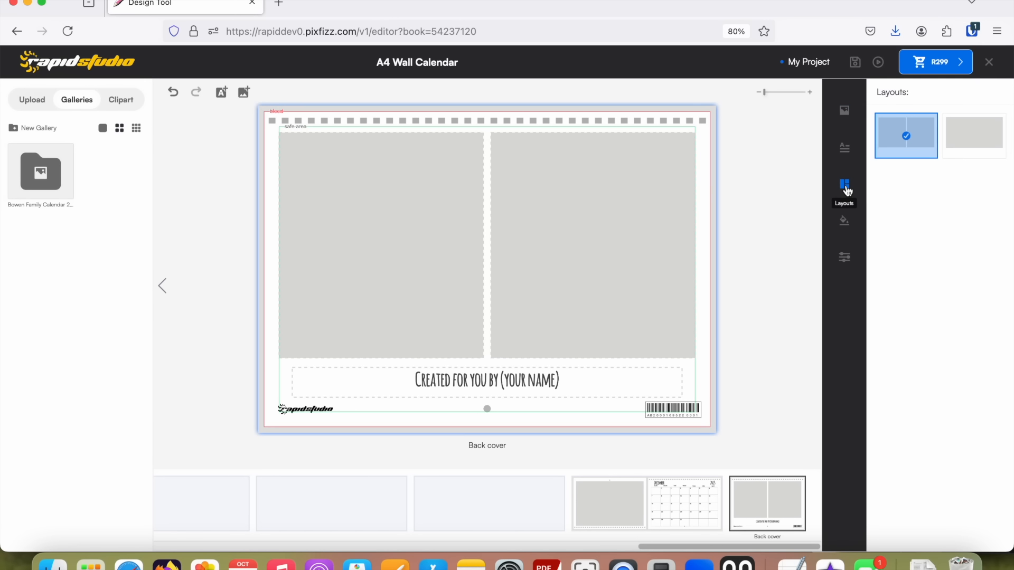
double_click(524, 390)
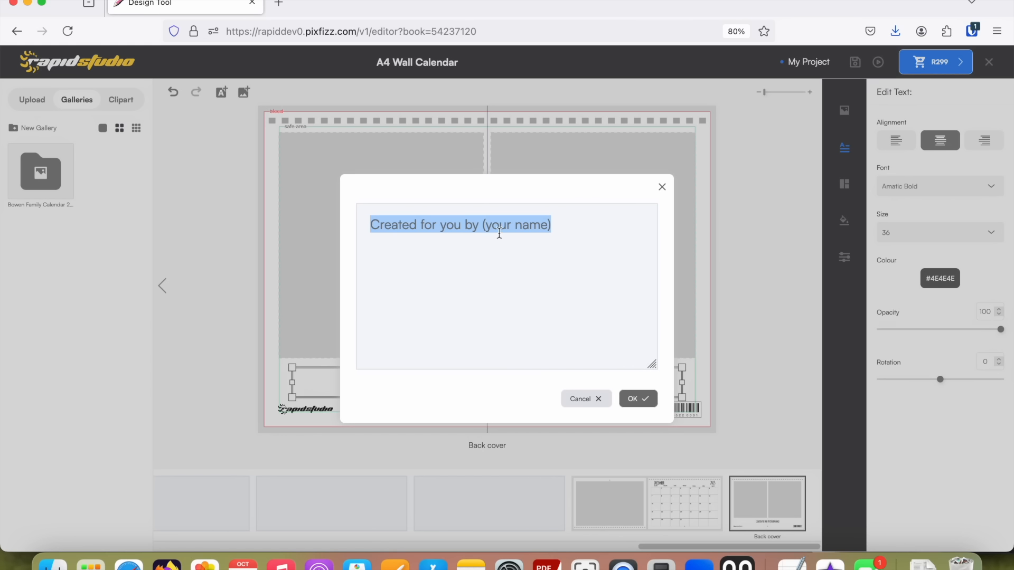
click(580, 233)
drag(580, 230, 483, 224)
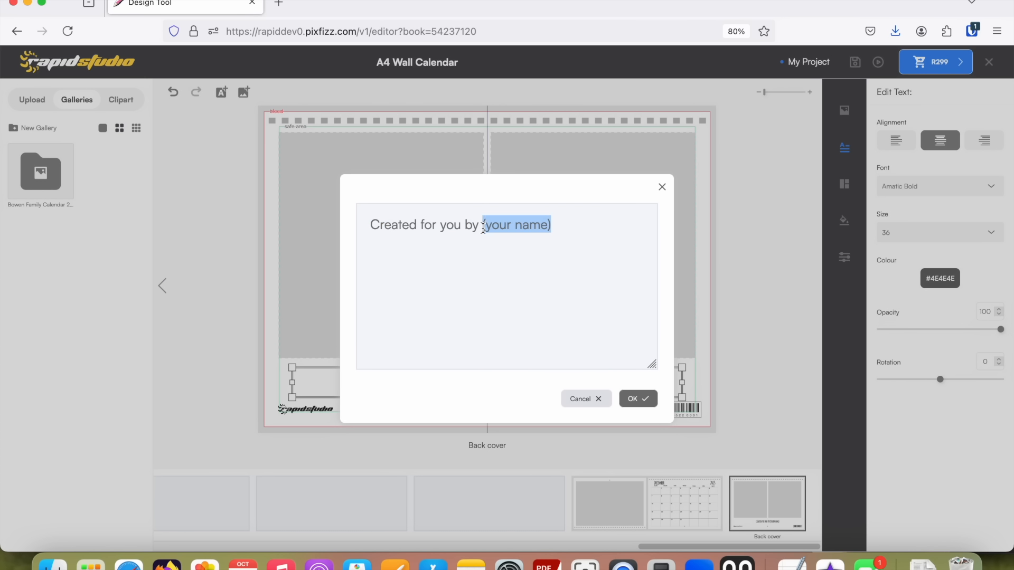
text(Chantal)
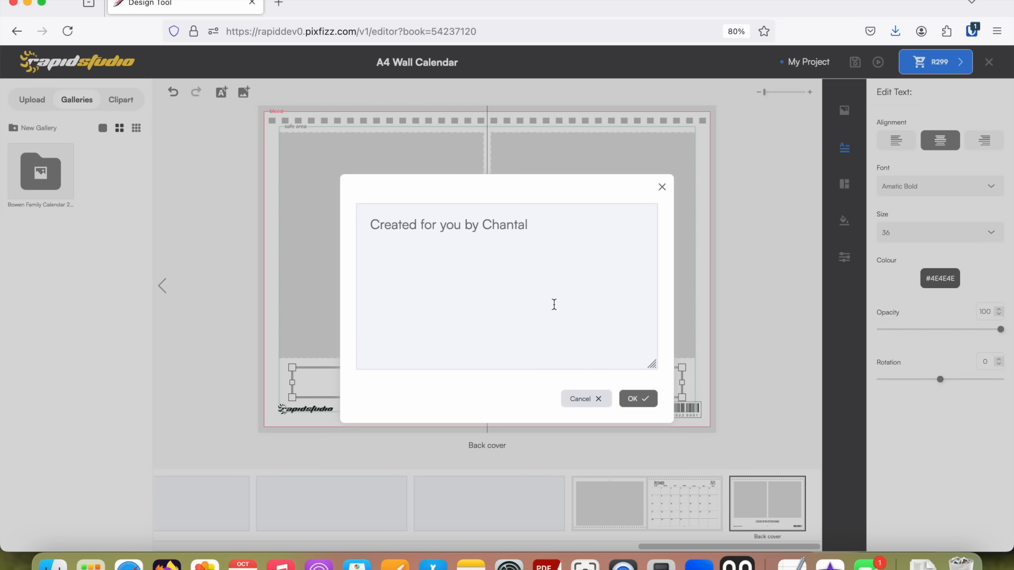
click(638, 399)
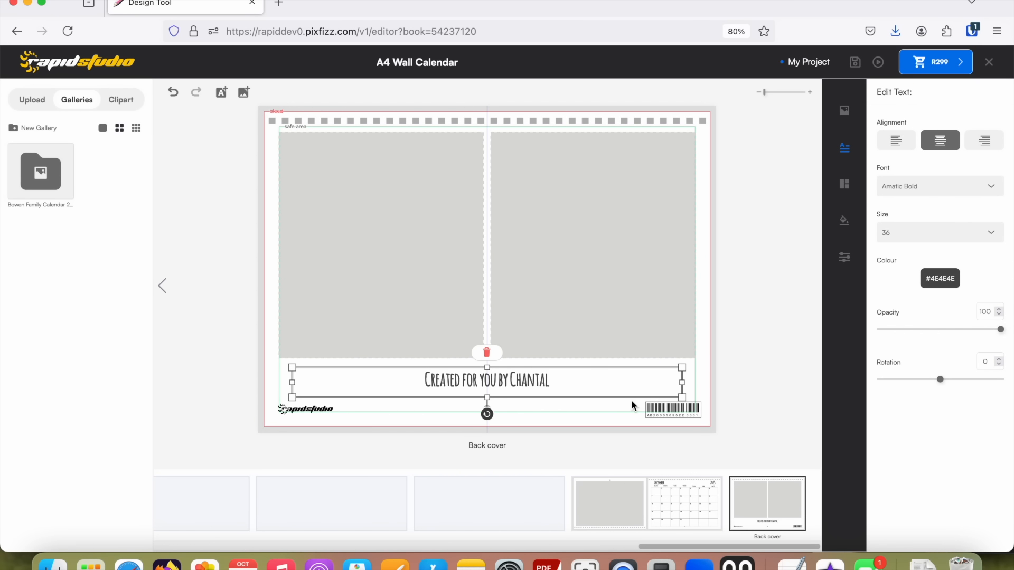
Delete the RapidStudio logo from the calendar's back cover.
click(295, 409)
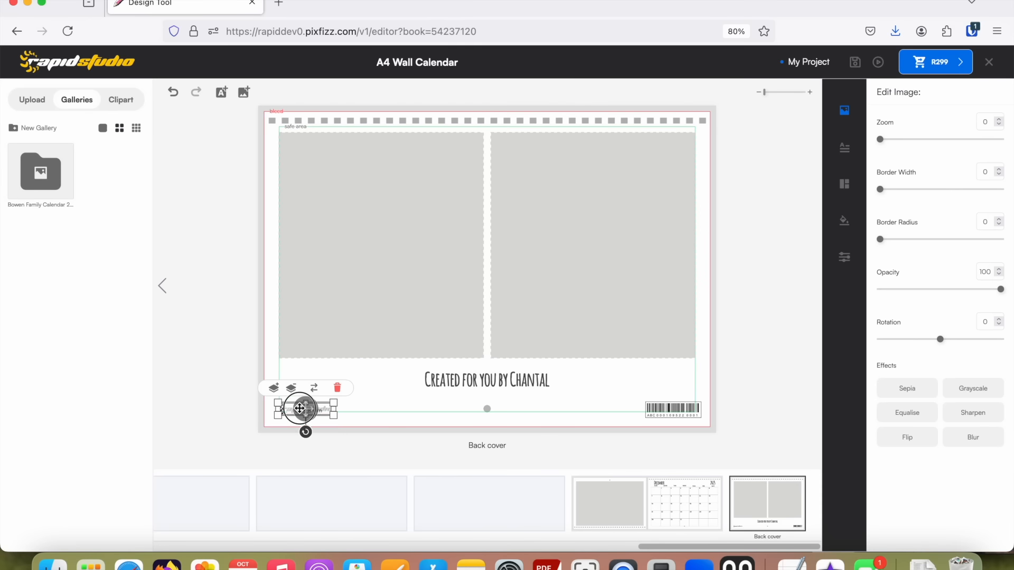
click(372, 409)
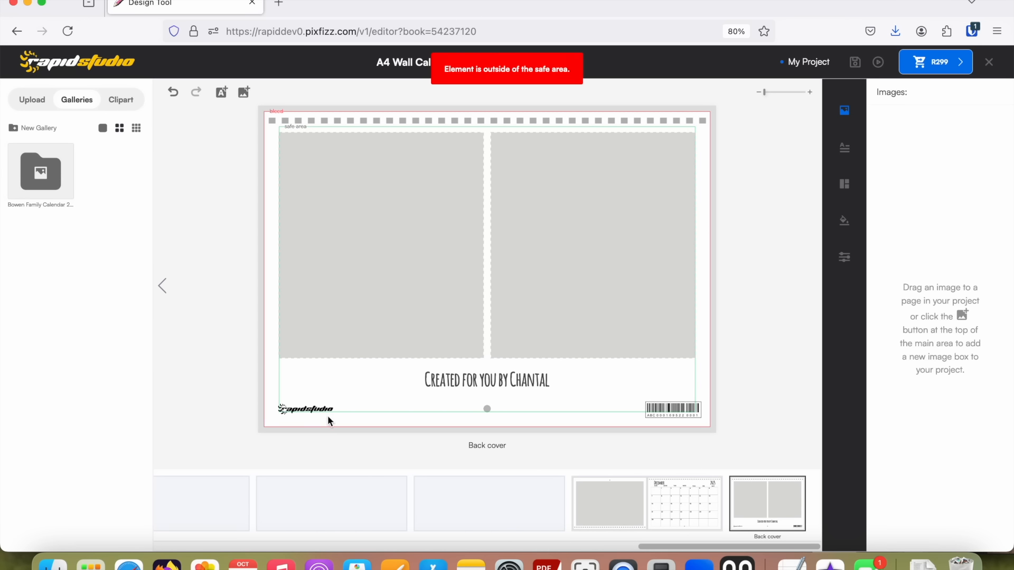
click(323, 409)
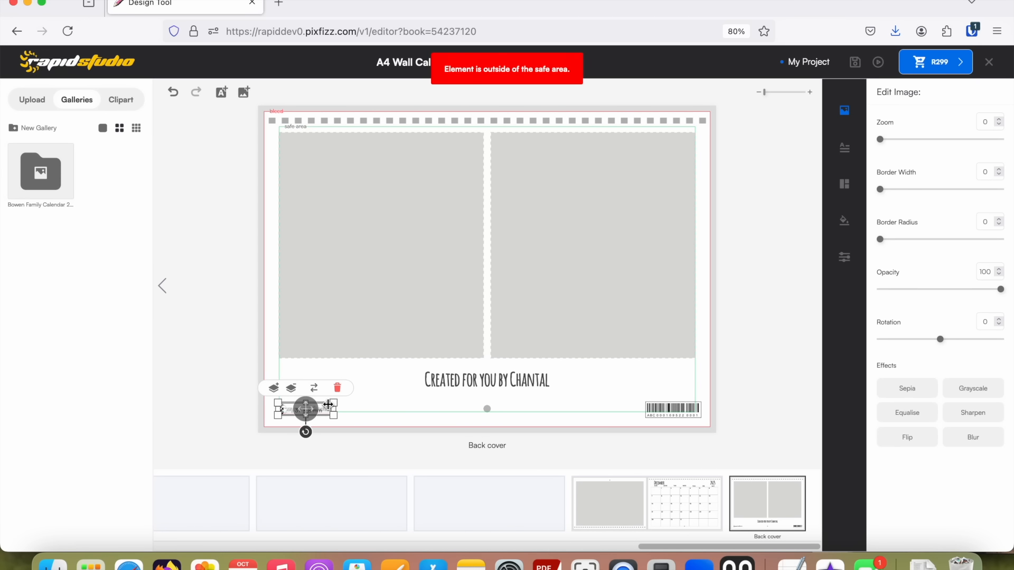
key(Delete)
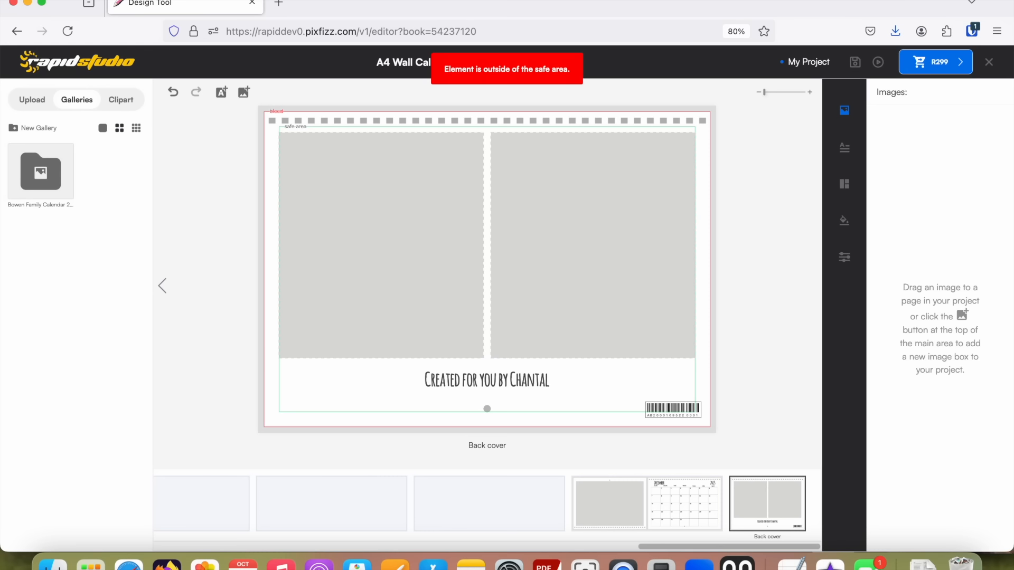
click(624, 564)
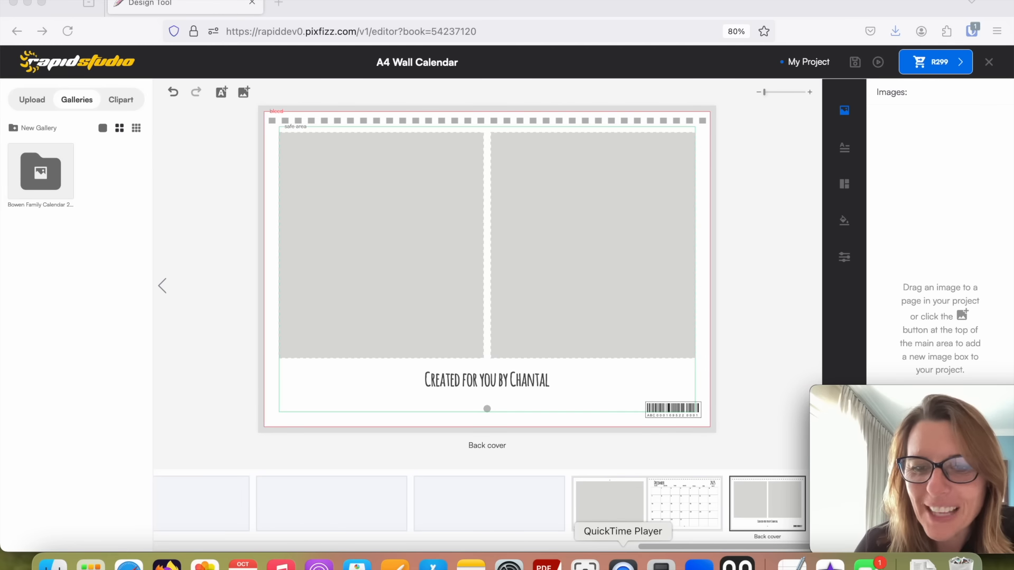